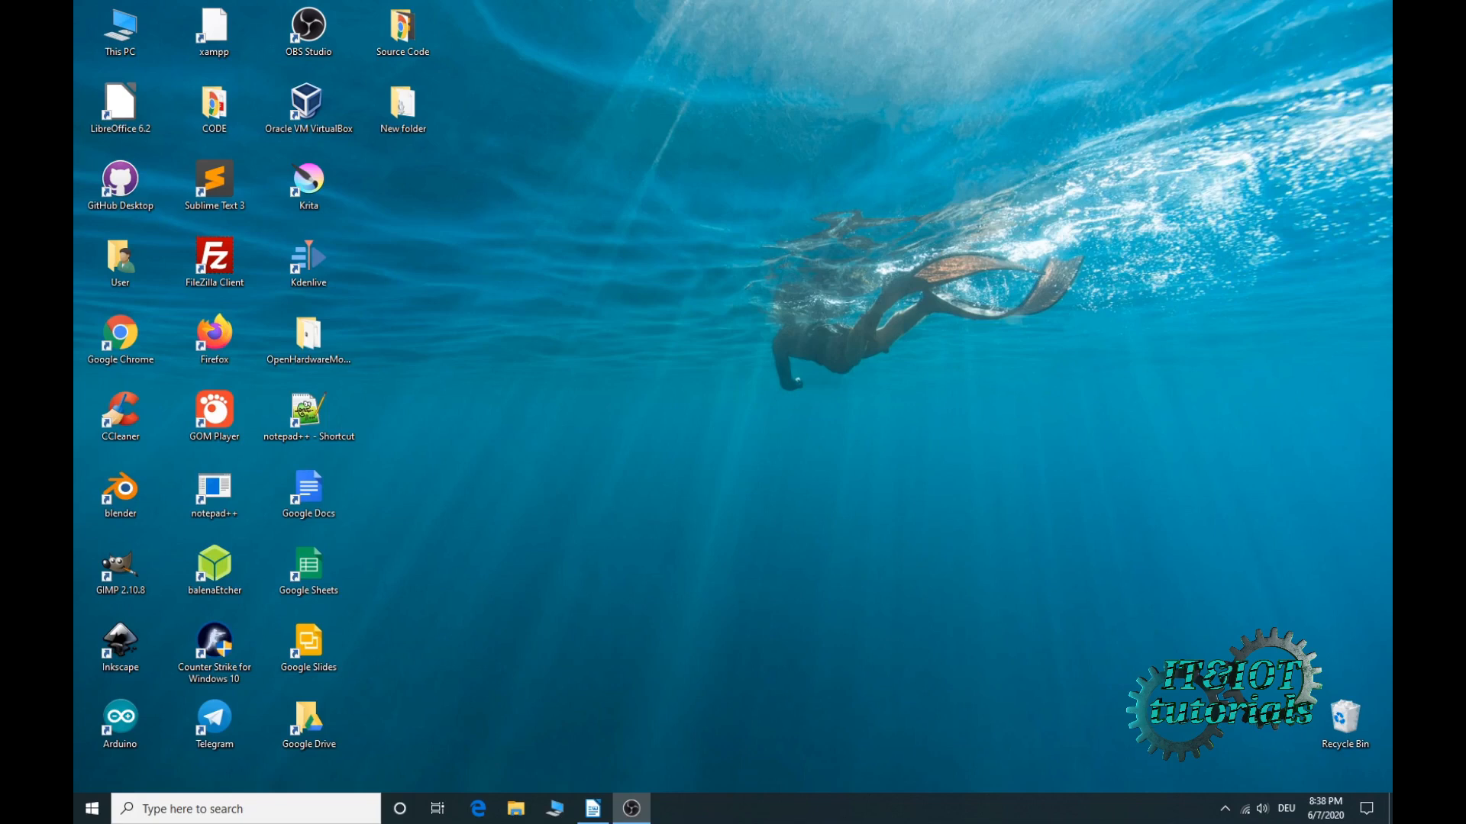
- Open Google Chrome, search Google for xampp and open the Apache Friends XAMPP website
{"action": "double_click", "coordinate": [126, 334]}
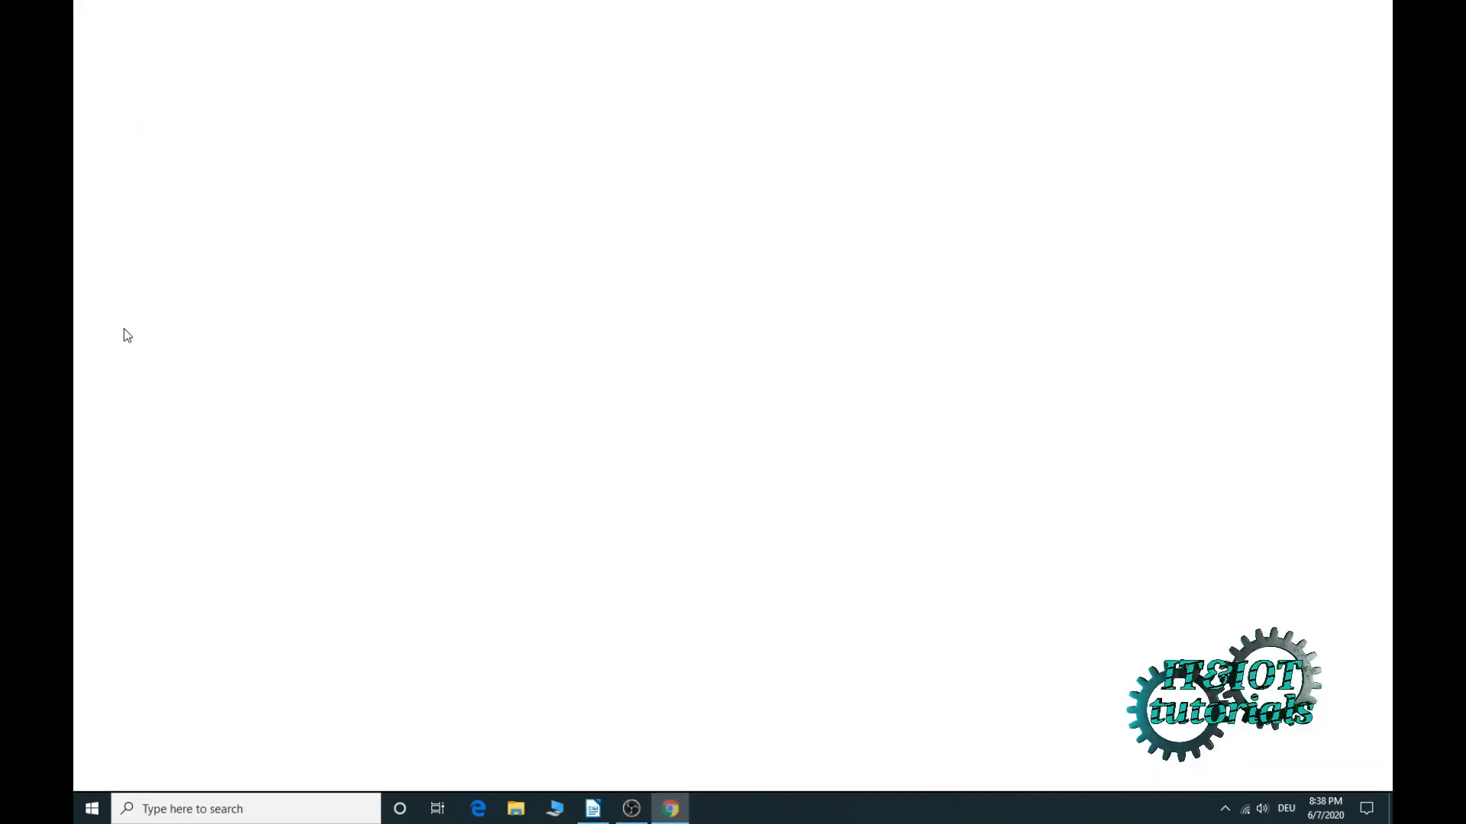
{"action": "left_click", "coordinate": [566, 339]}
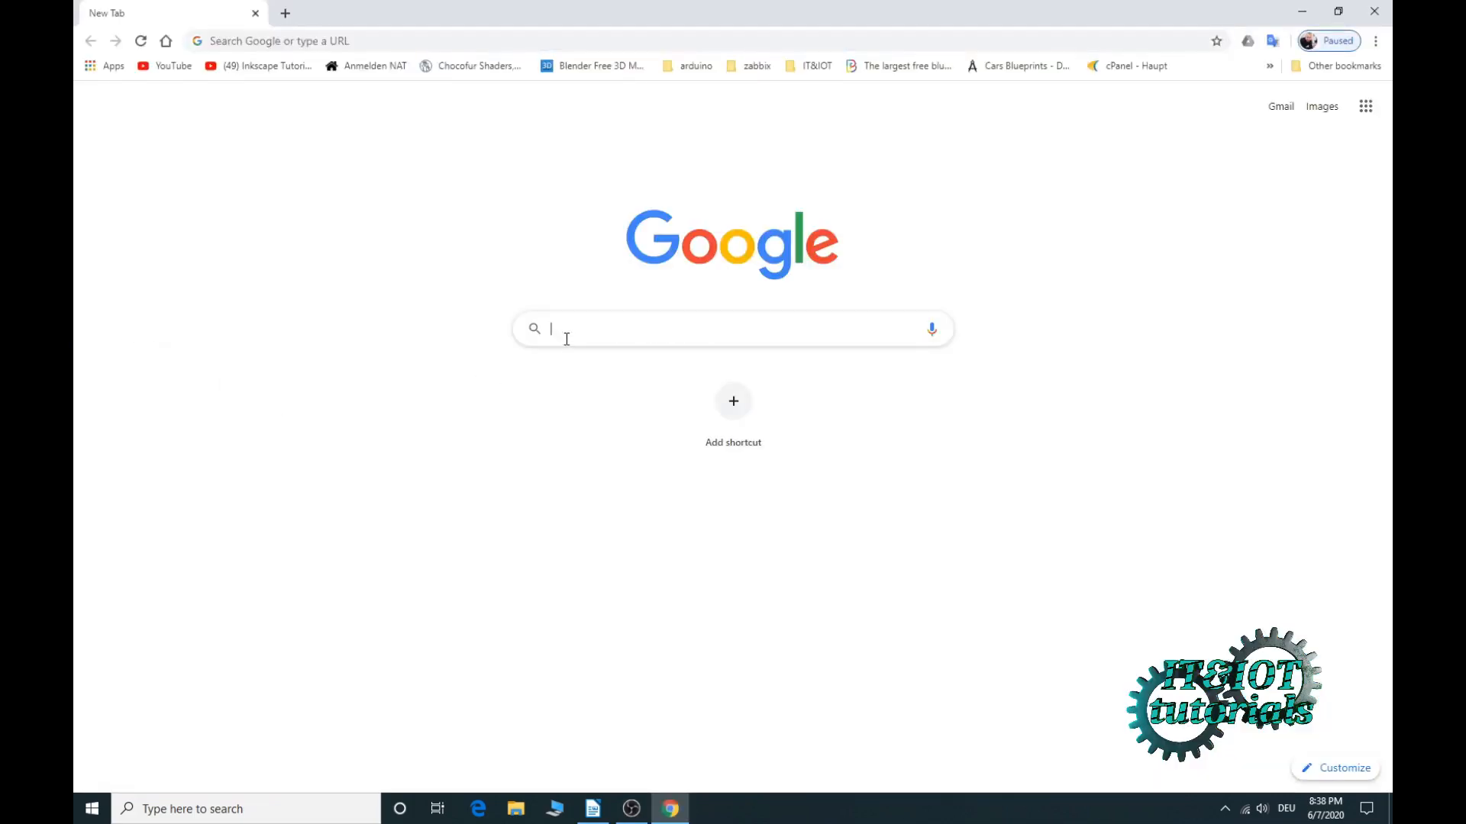
{"action": "type", "text": "xampp"}
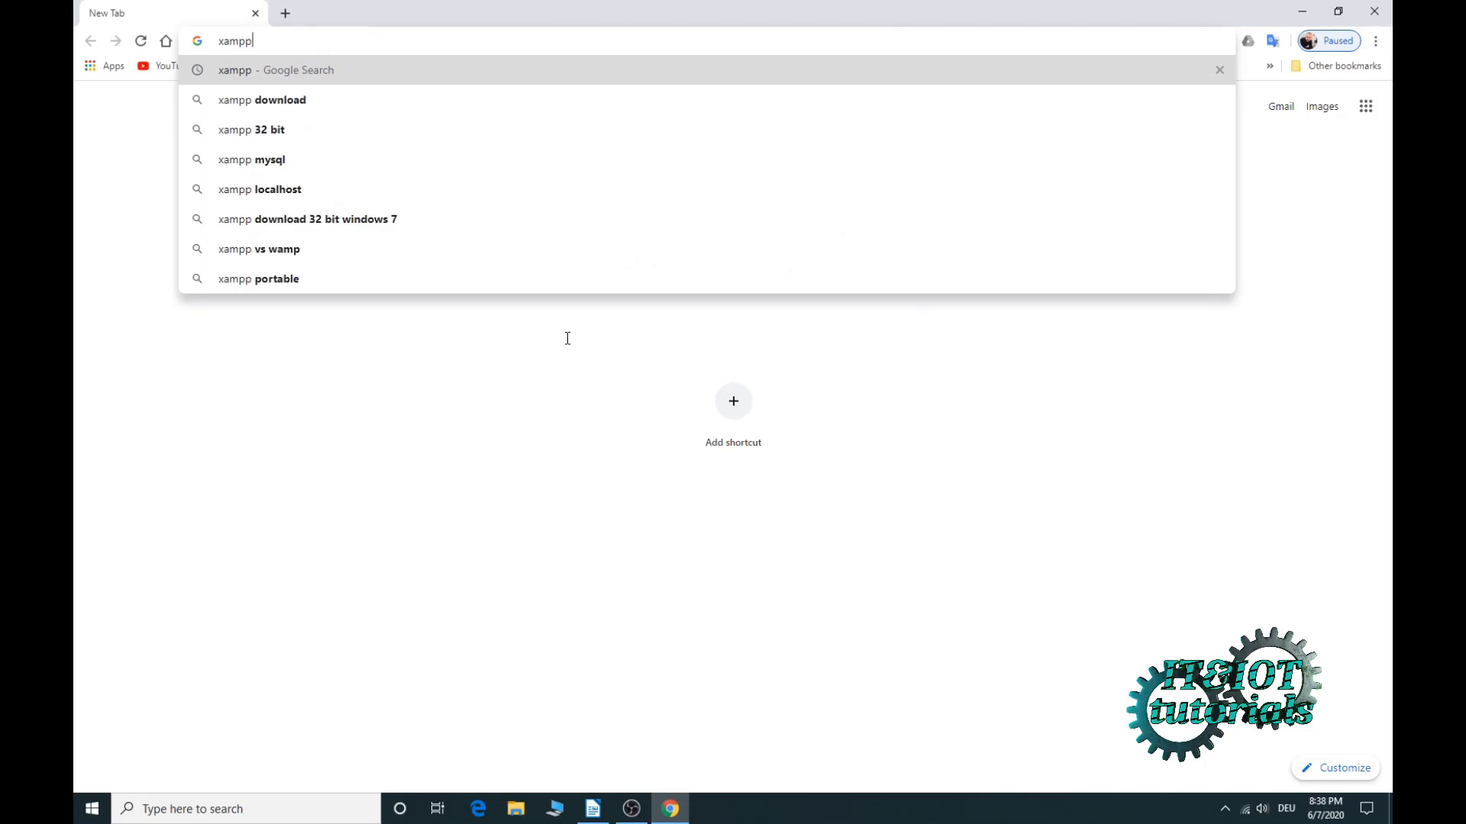
{"action": "key", "text": "Return"}
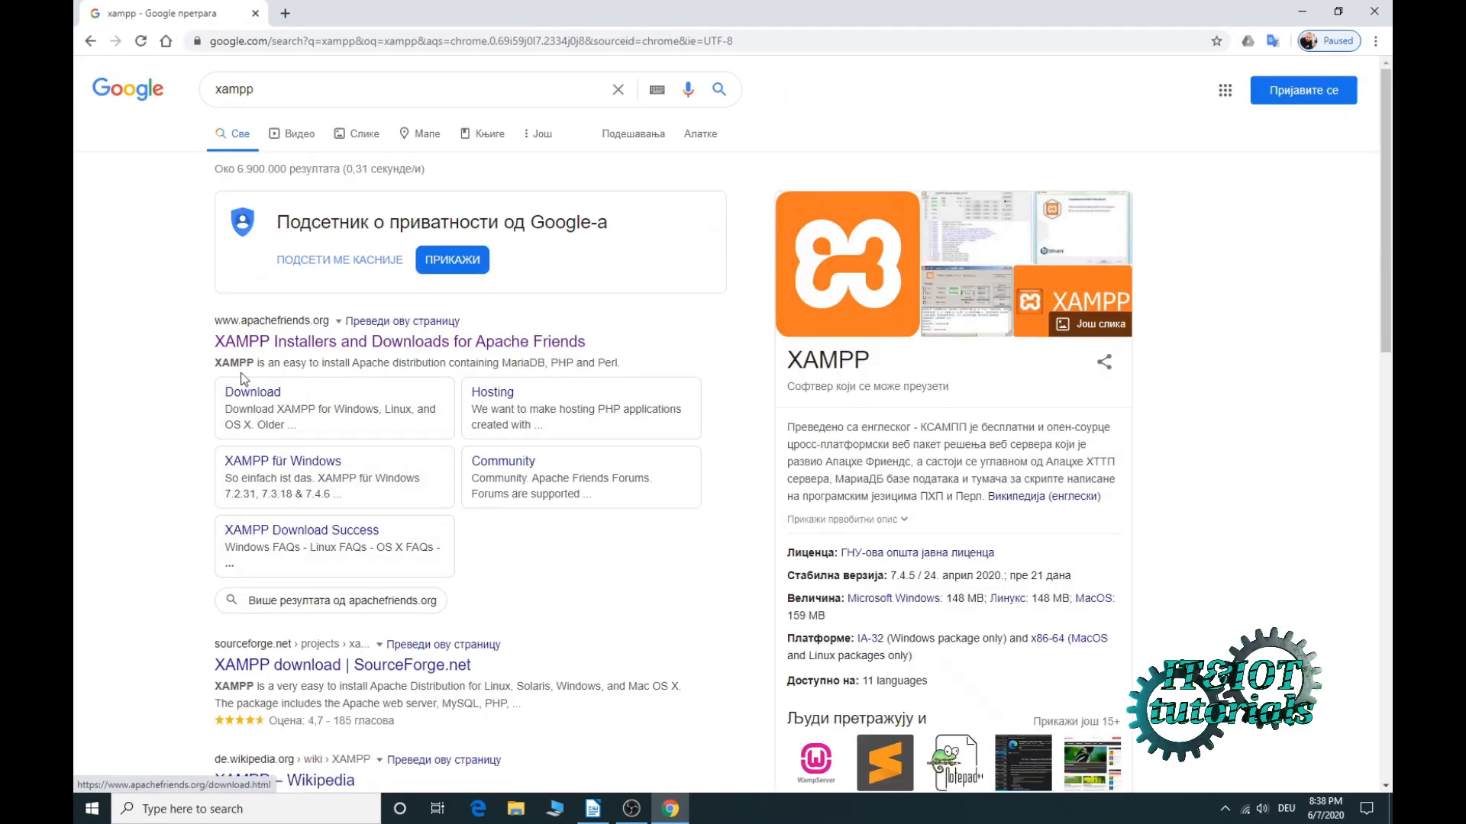
{"action": "left_click", "coordinate": [276, 348]}
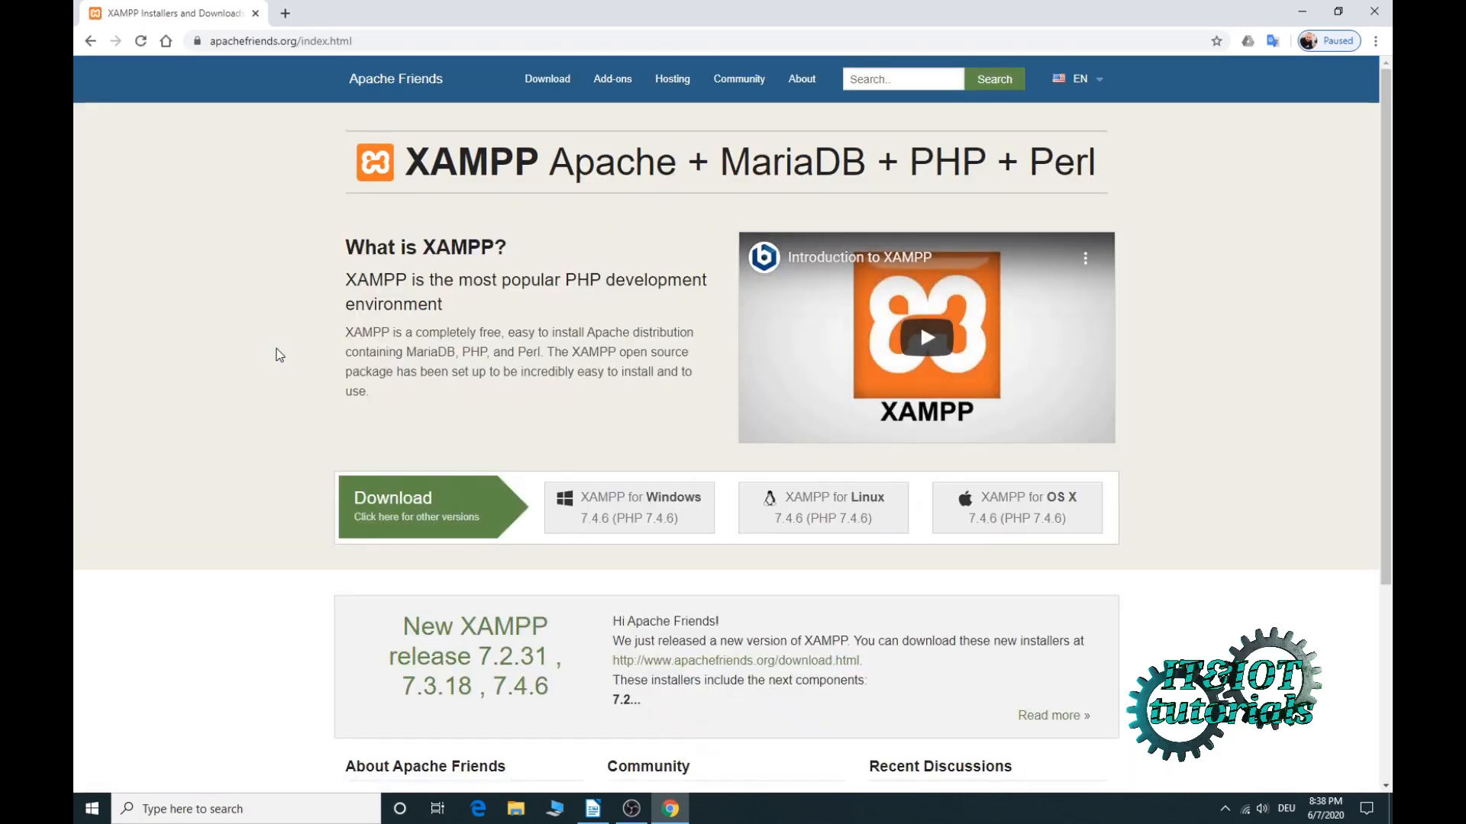
- Download the XAMPP for Windows 7.4.6 installer and close the browser
{"action": "scroll", "coordinate": [258, 422], "scroll_direction": "down", "scroll_amount": 3}
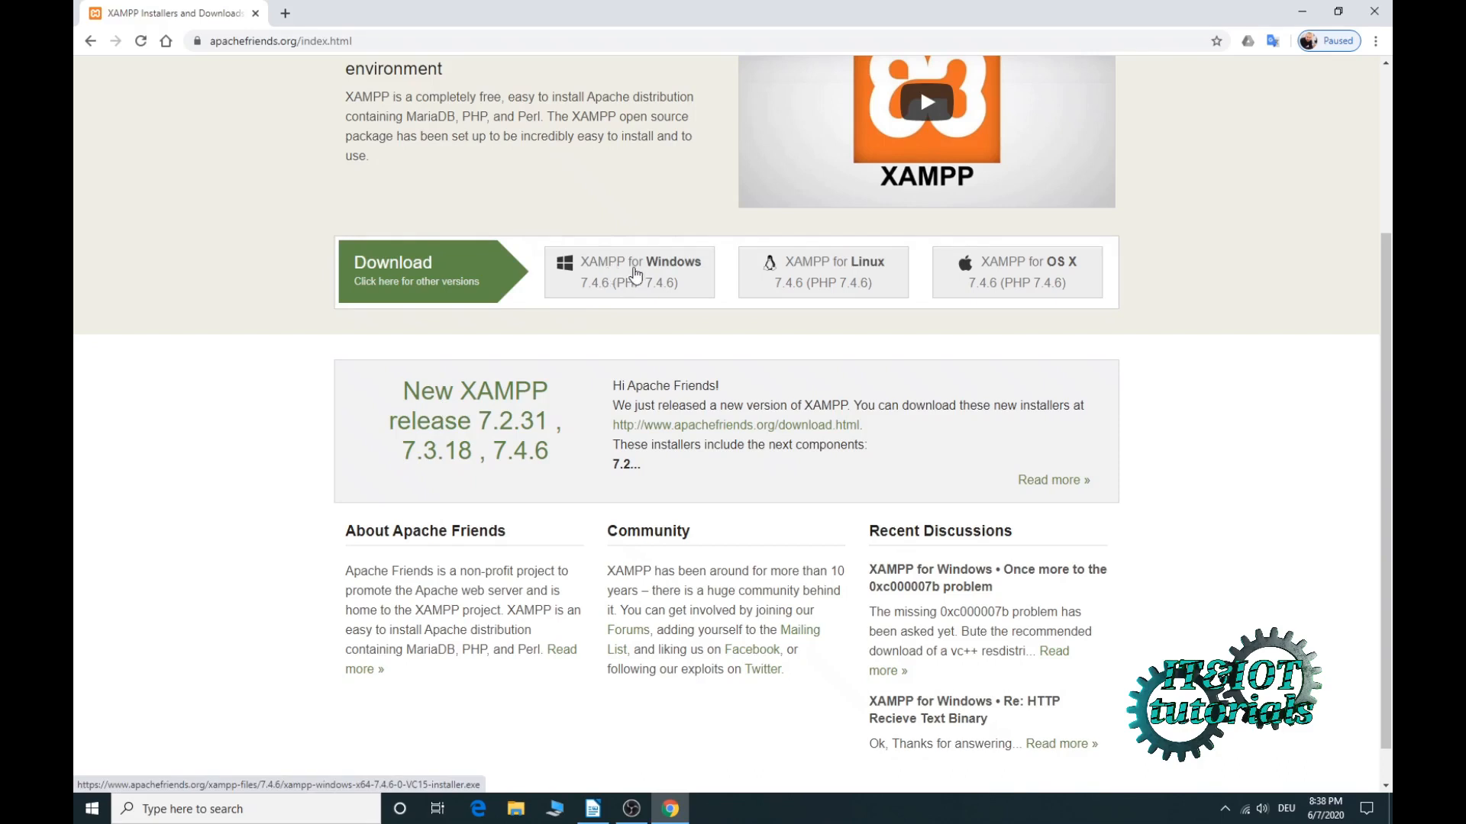
{"action": "left_click", "coordinate": [664, 273]}
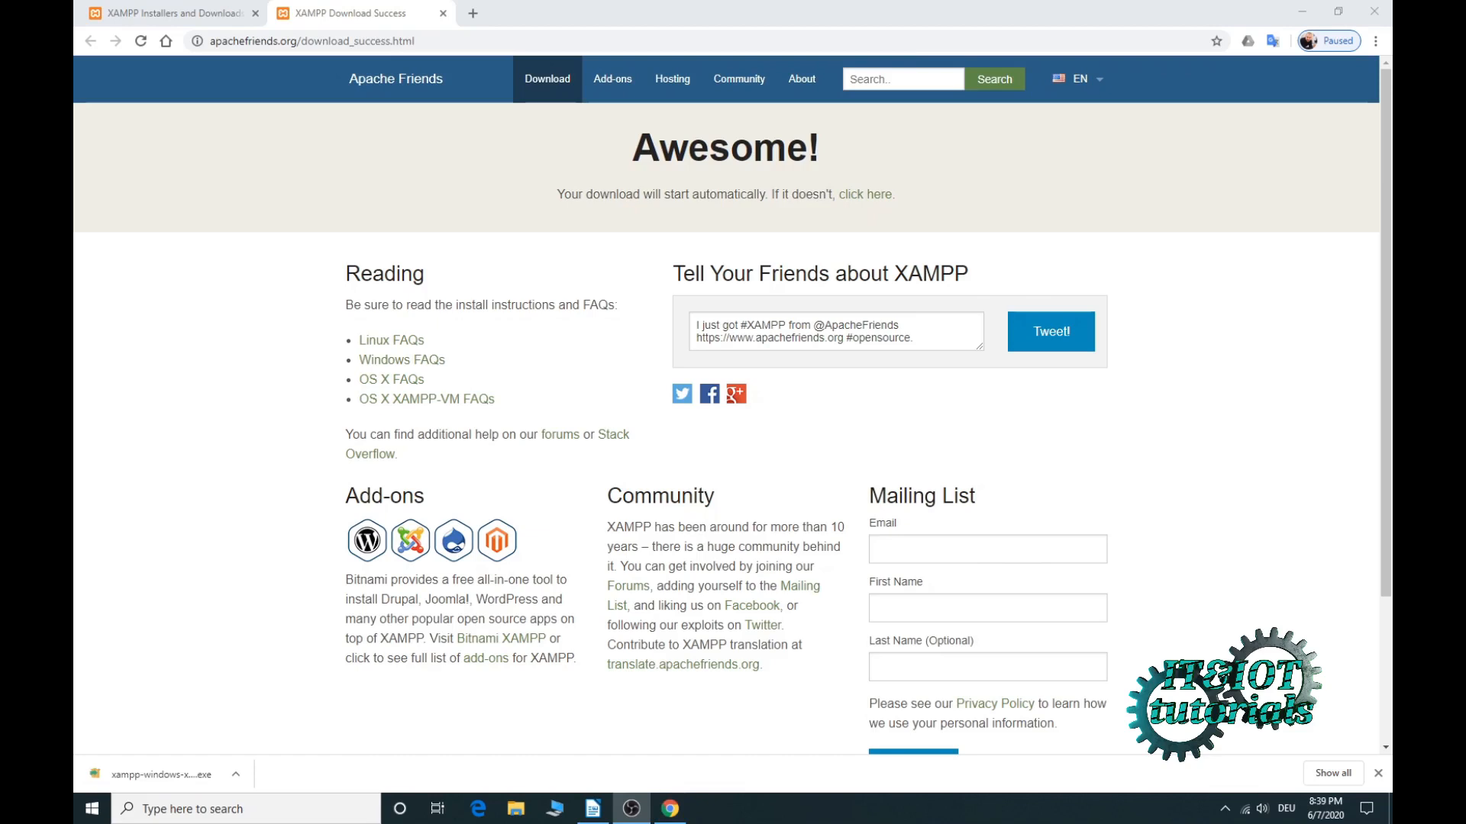
{"action": "left_click", "coordinate": [1374, 12]}
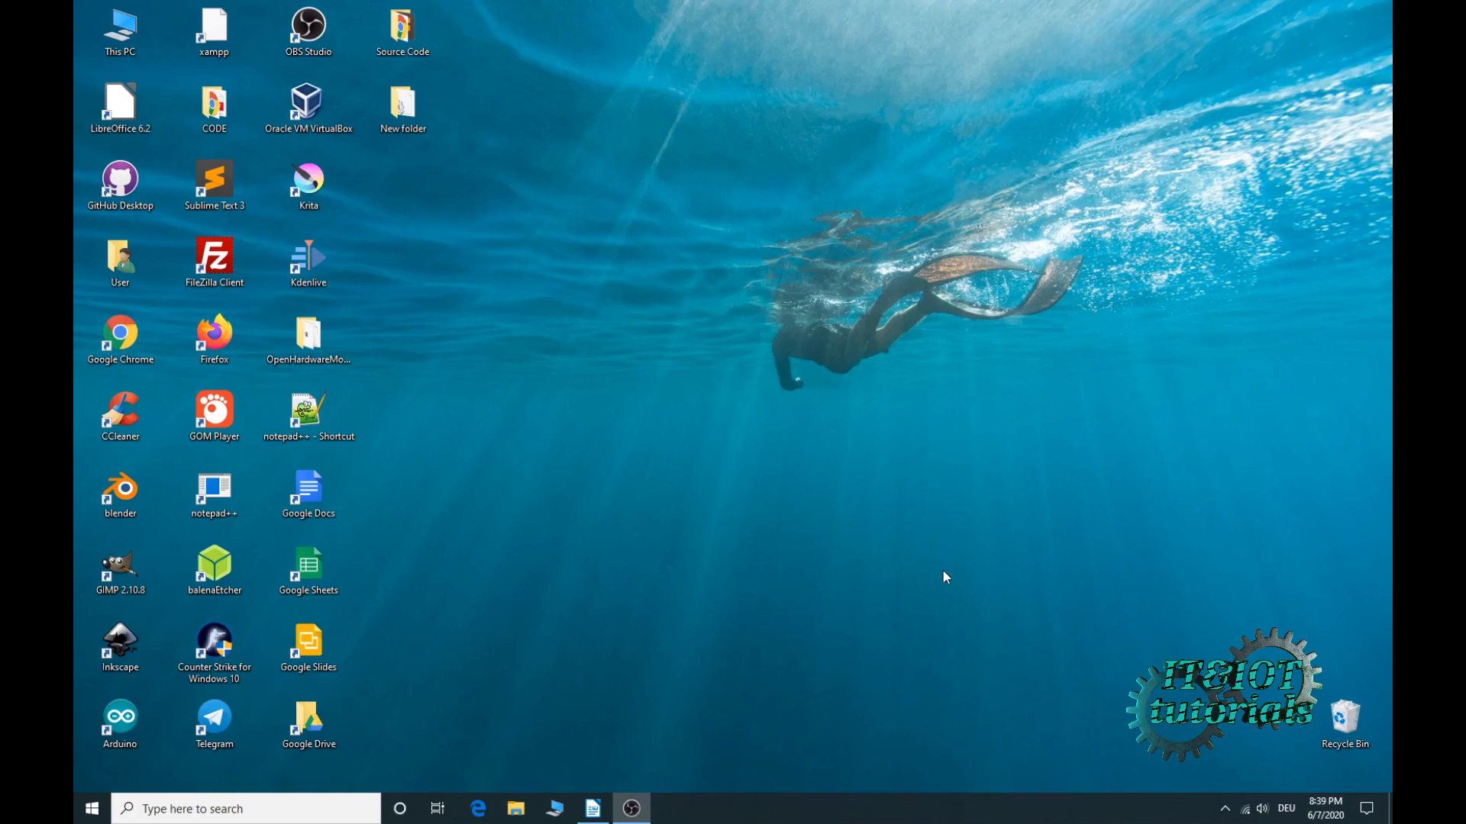
- Launch the XAMPP installer from the User folder's Downloads folder, minimize the file window and acknowledge the UAC warning
{"action": "double_click", "coordinate": [120, 263]}
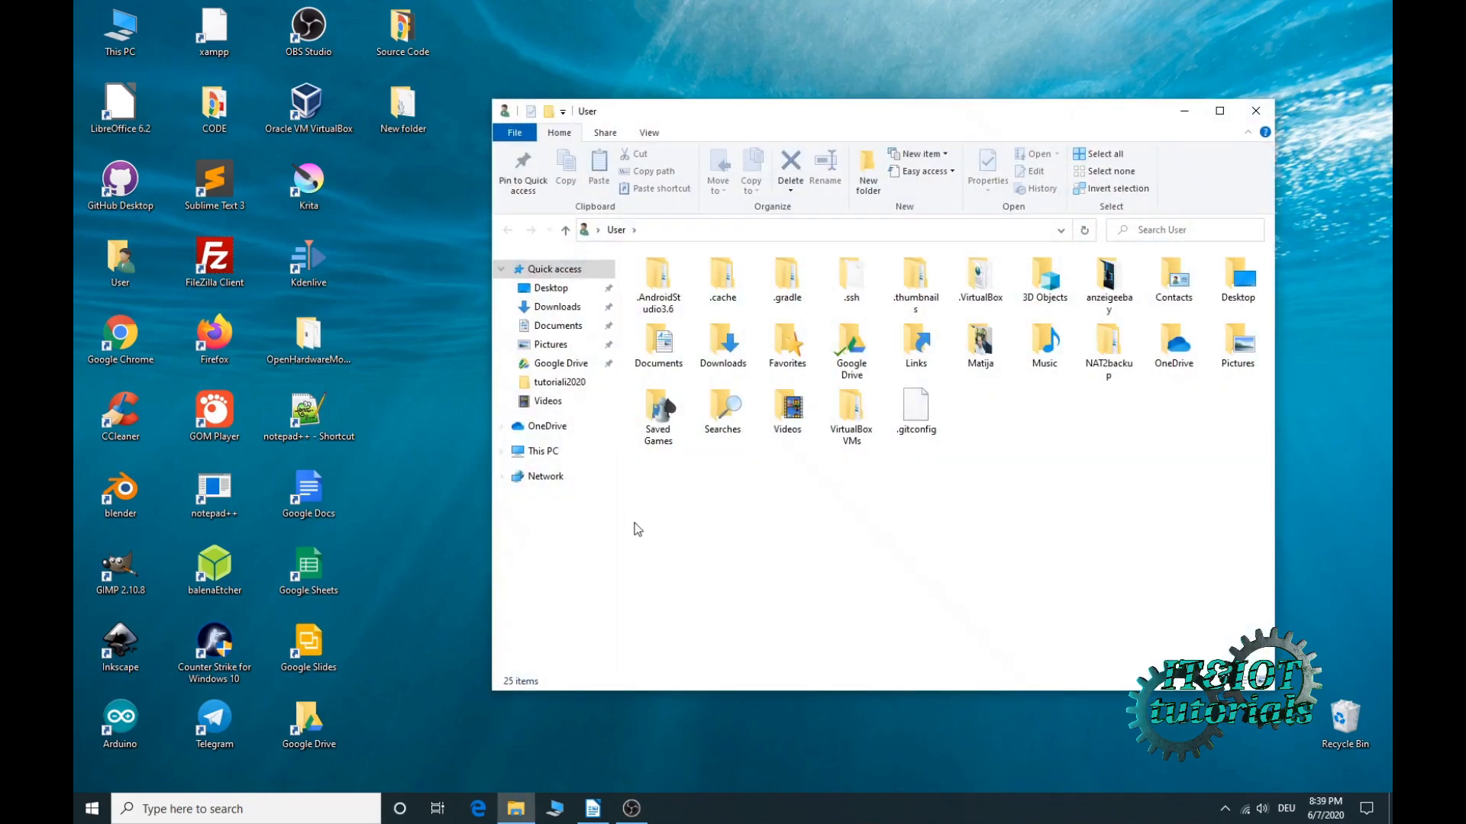
{"action": "double_click", "coordinate": [722, 342]}
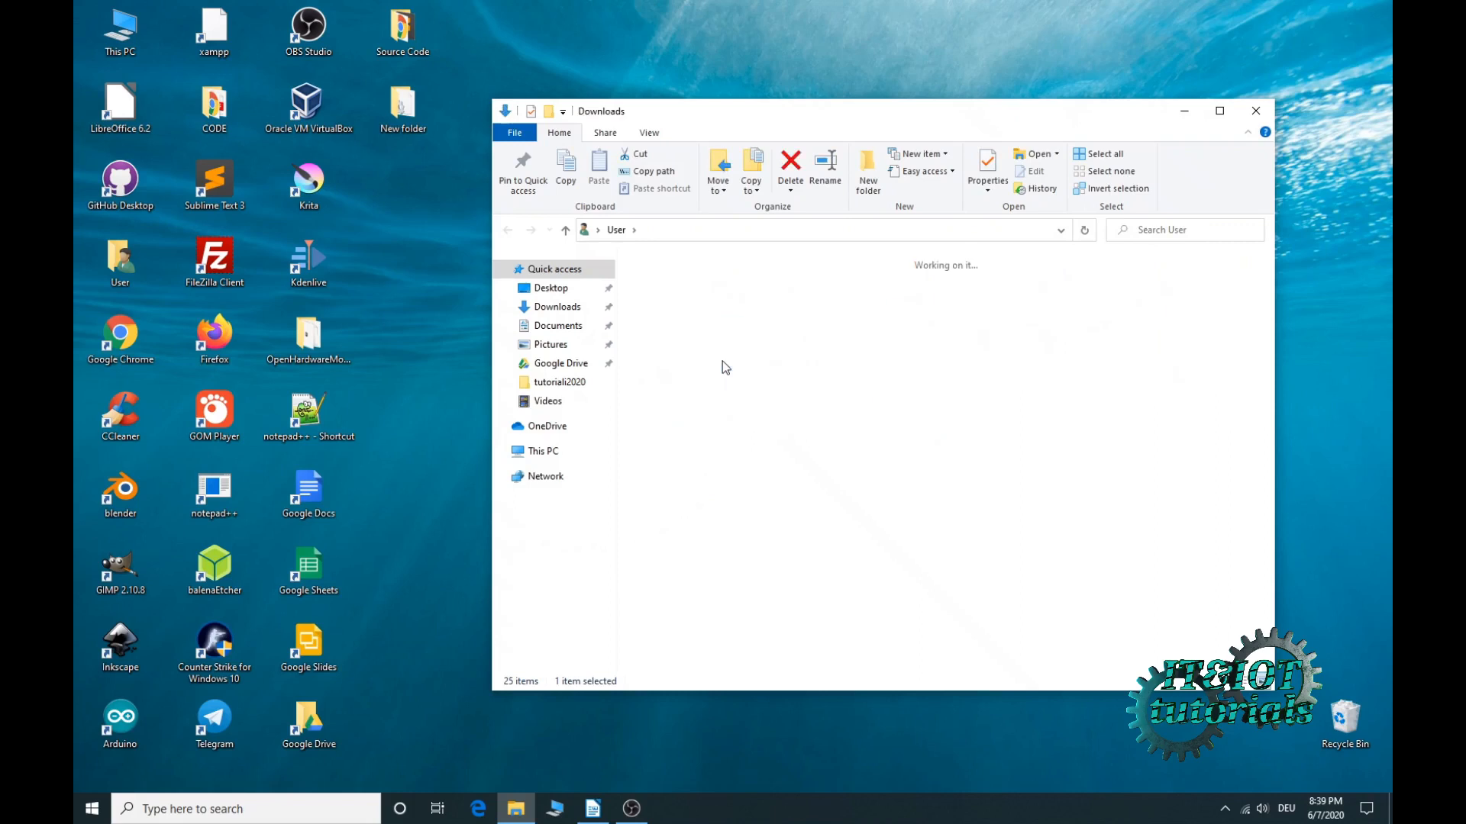
{"action": "double_click", "coordinate": [674, 346]}
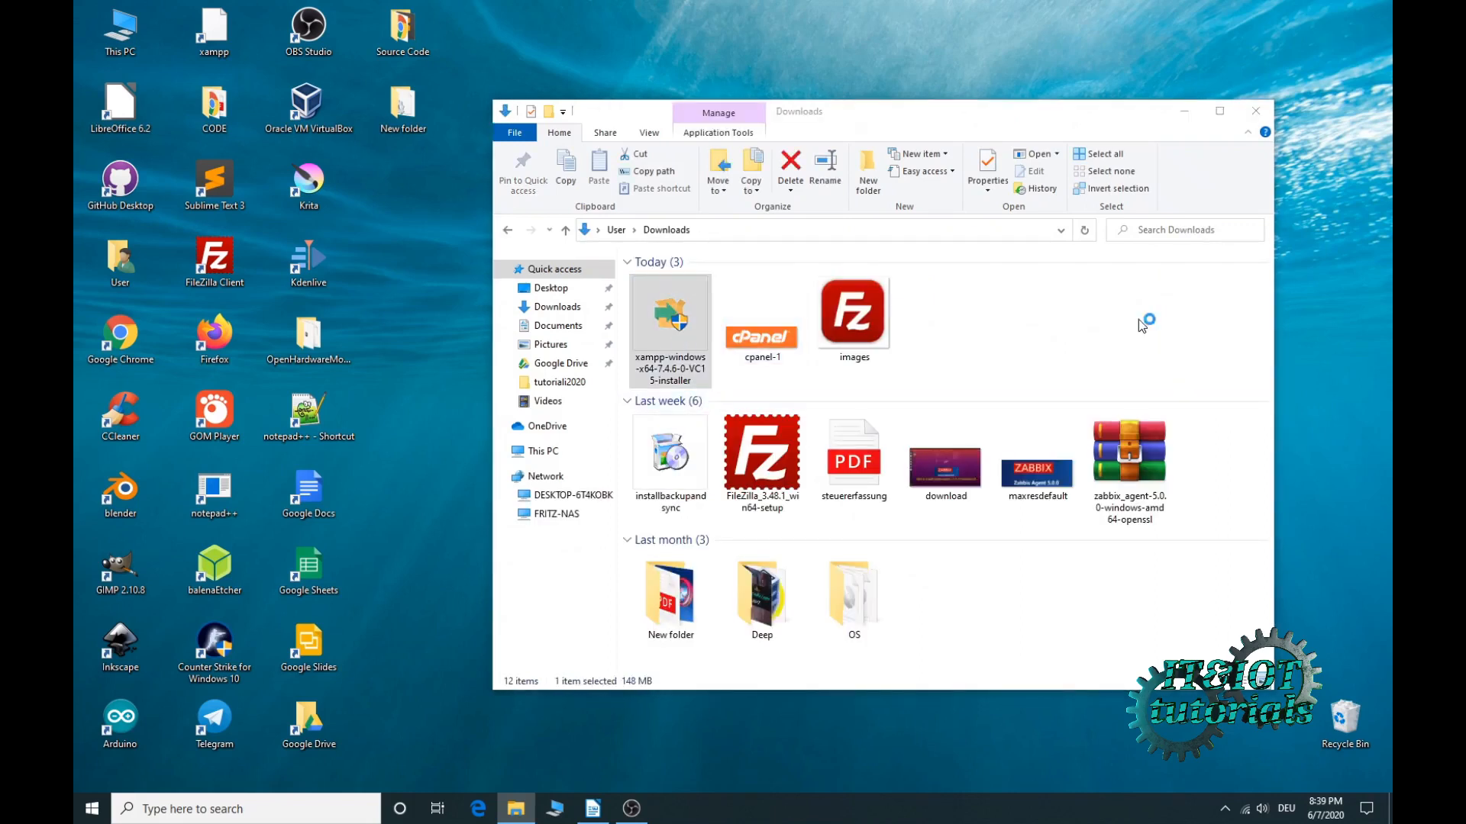
{"action": "left_click", "coordinate": [1185, 112]}
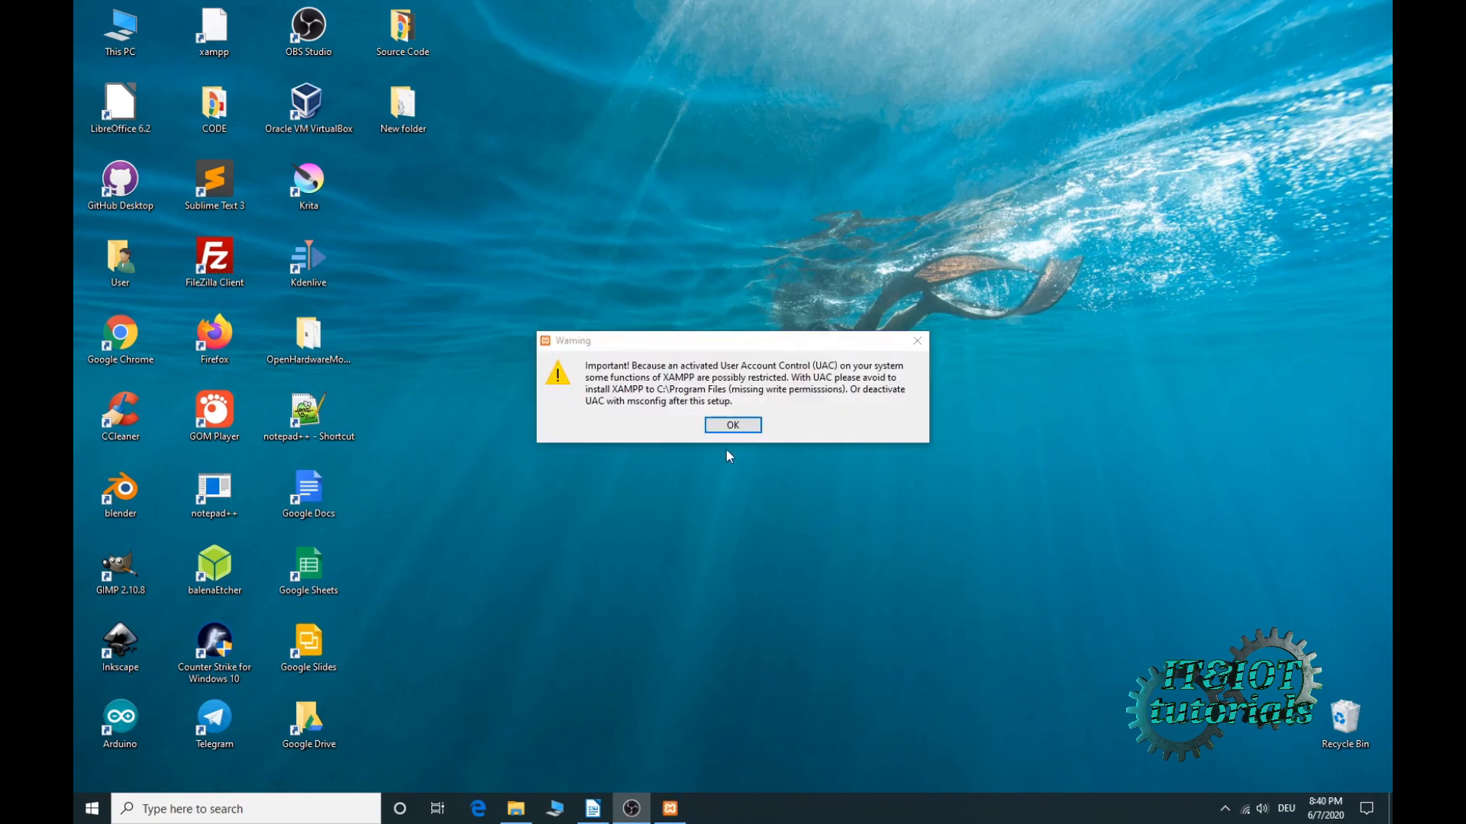
{"action": "left_click", "coordinate": [734, 425]}
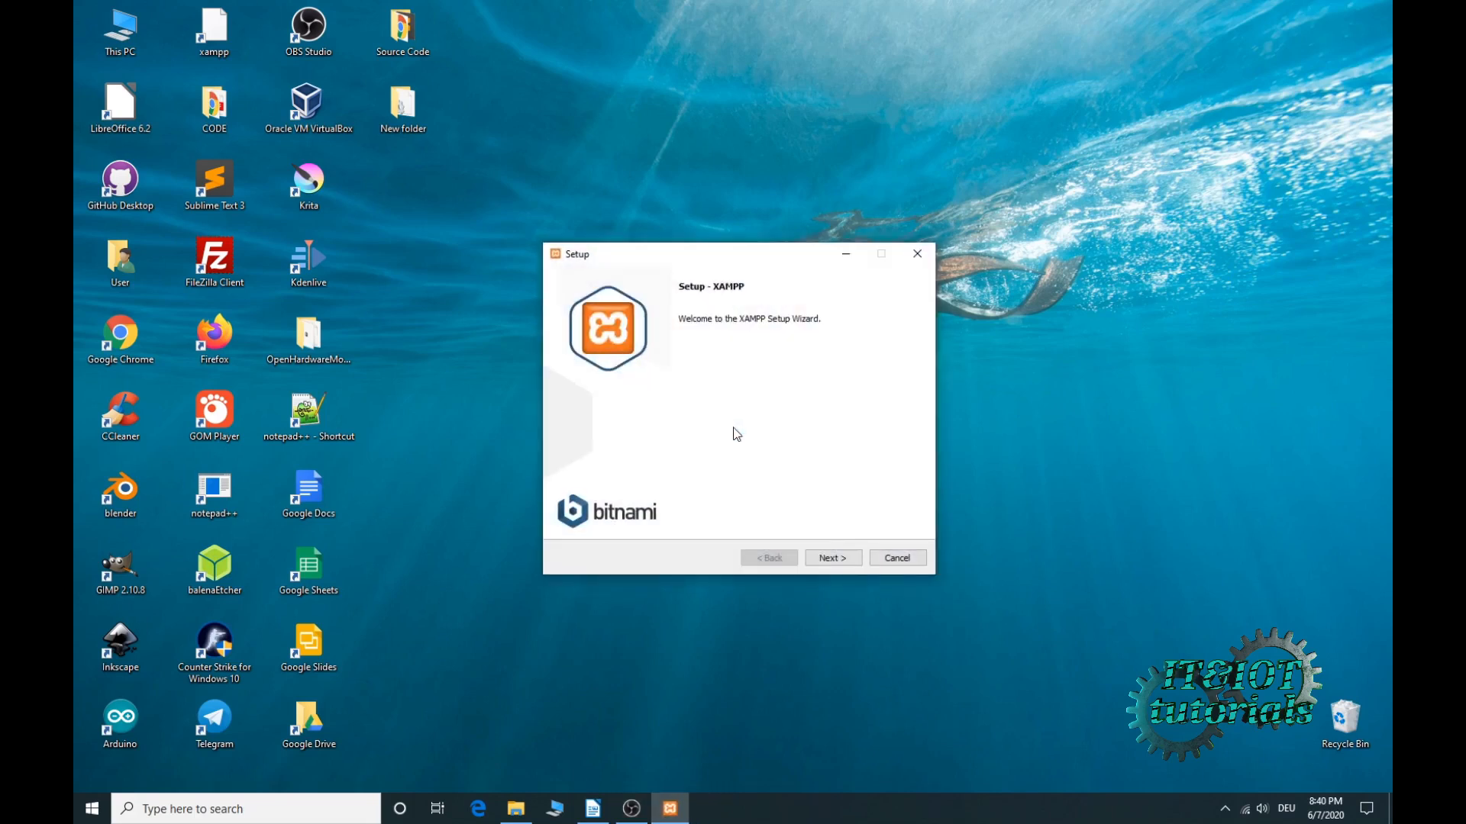
- Exclude FileZilla FTP Server, Mercury Mail Server, Tomcat and Perl from the XAMPP components to install
{"action": "left_click", "coordinate": [834, 560]}
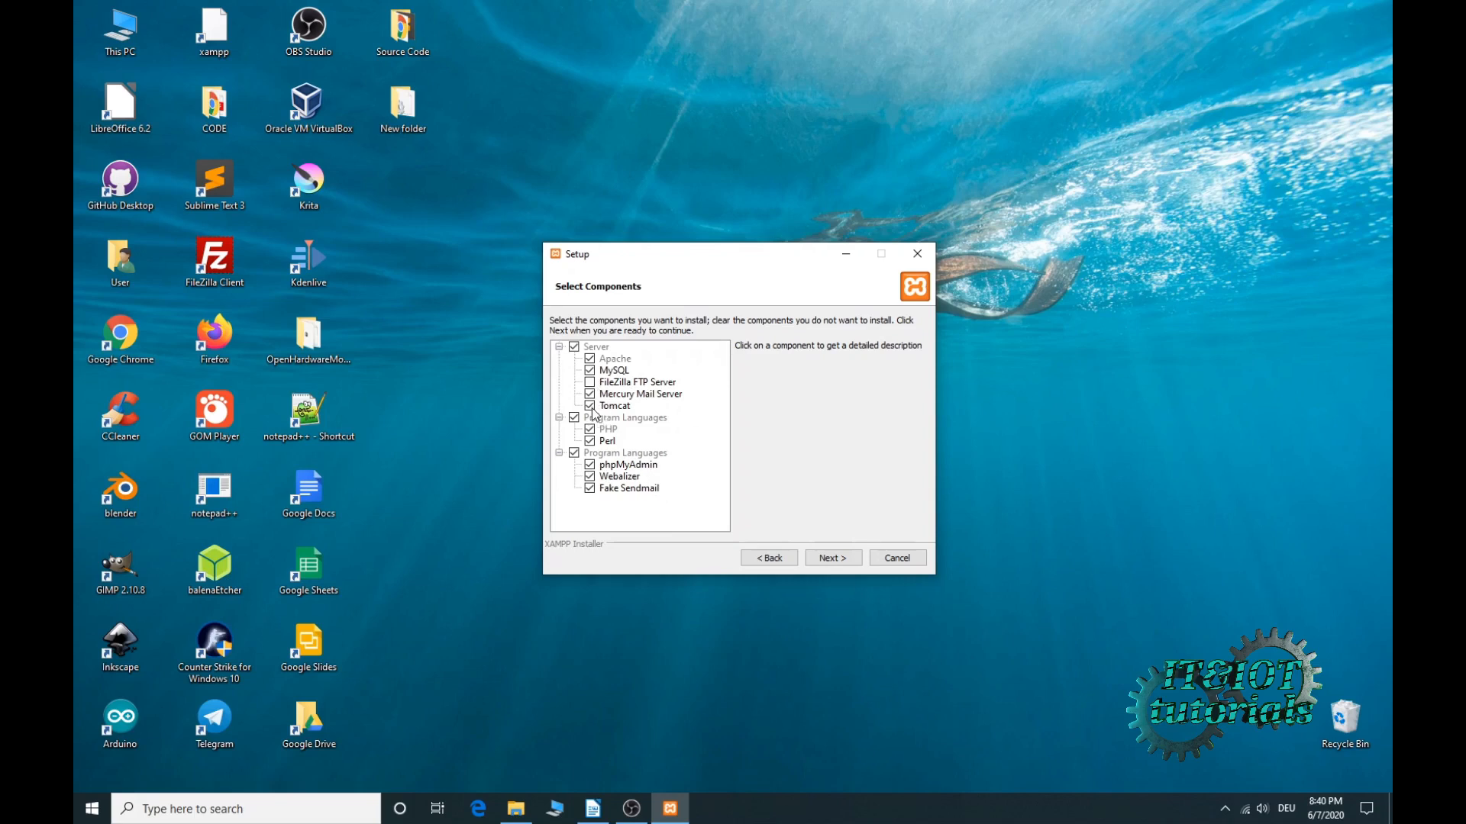
{"action": "left_click", "coordinate": [591, 405]}
{"action": "left_click", "coordinate": [590, 395]}
{"action": "left_click", "coordinate": [592, 442]}
{"action": "left_click", "coordinate": [832, 558]}
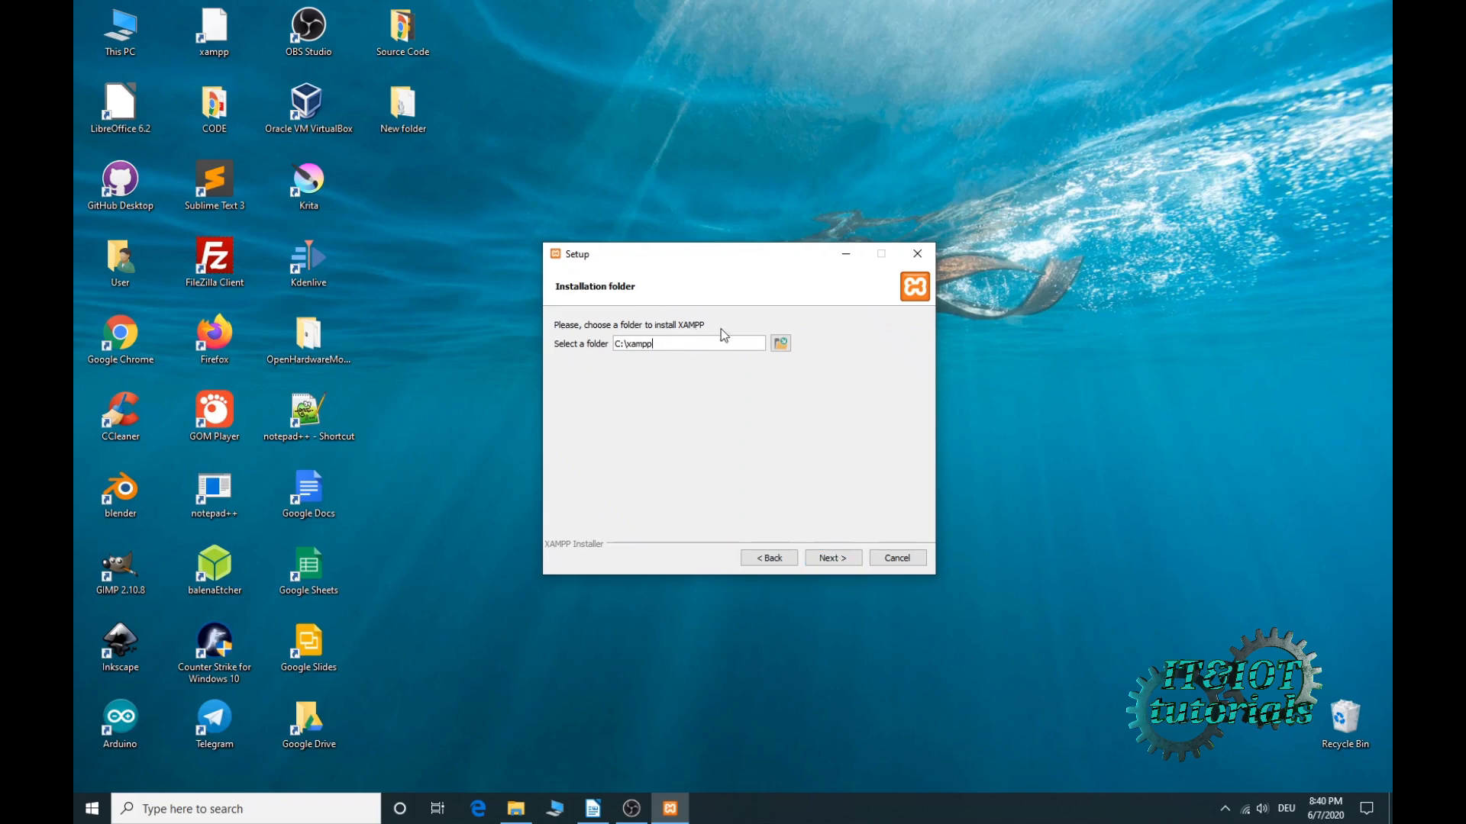
- Install XAMPP into C:\xampp with English as the language, and finish the setup with the Control Panel set to start
{"action": "left_click", "coordinate": [843, 558]}
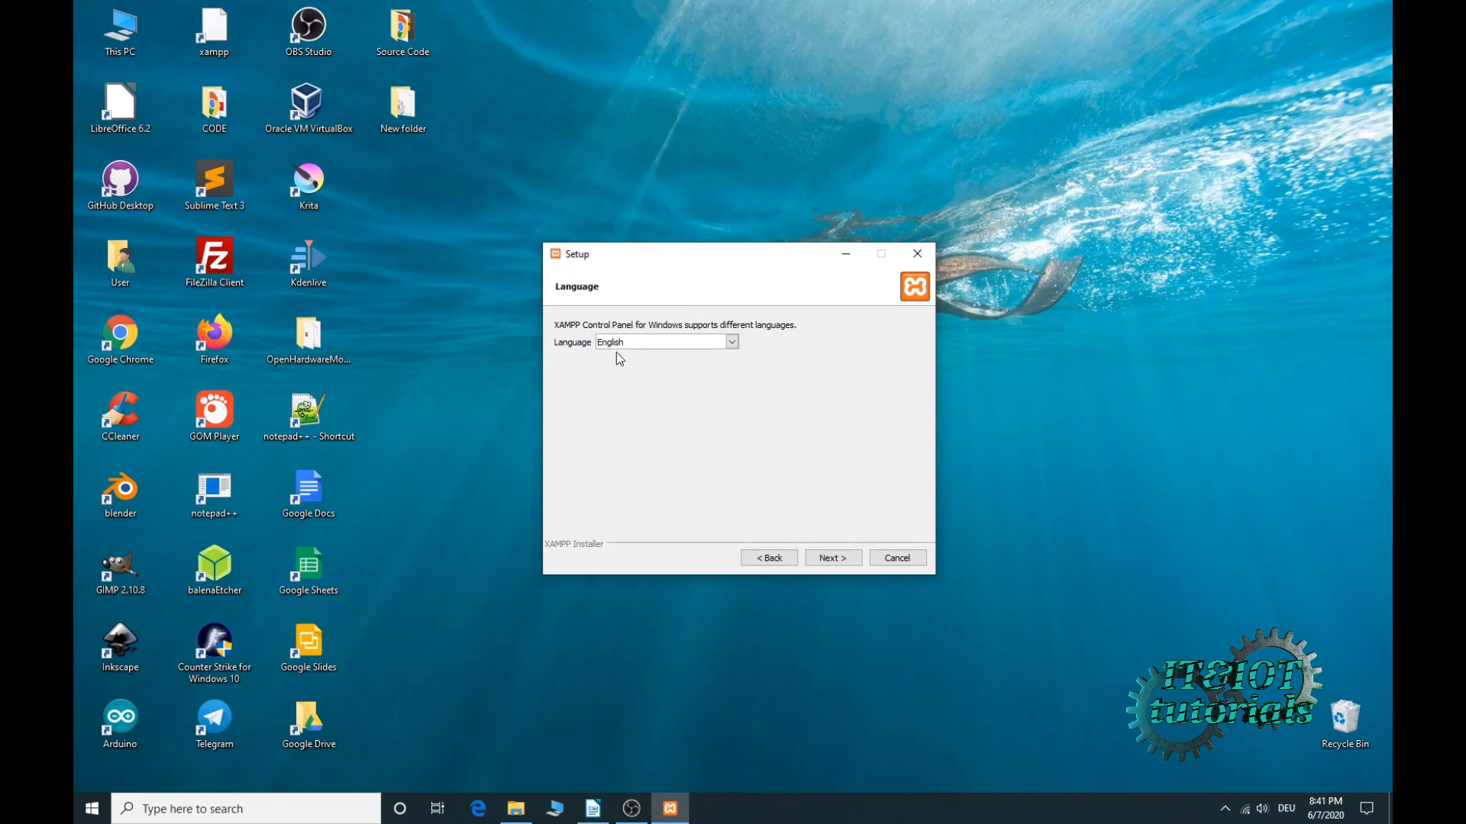
{"action": "left_click", "coordinate": [835, 562]}
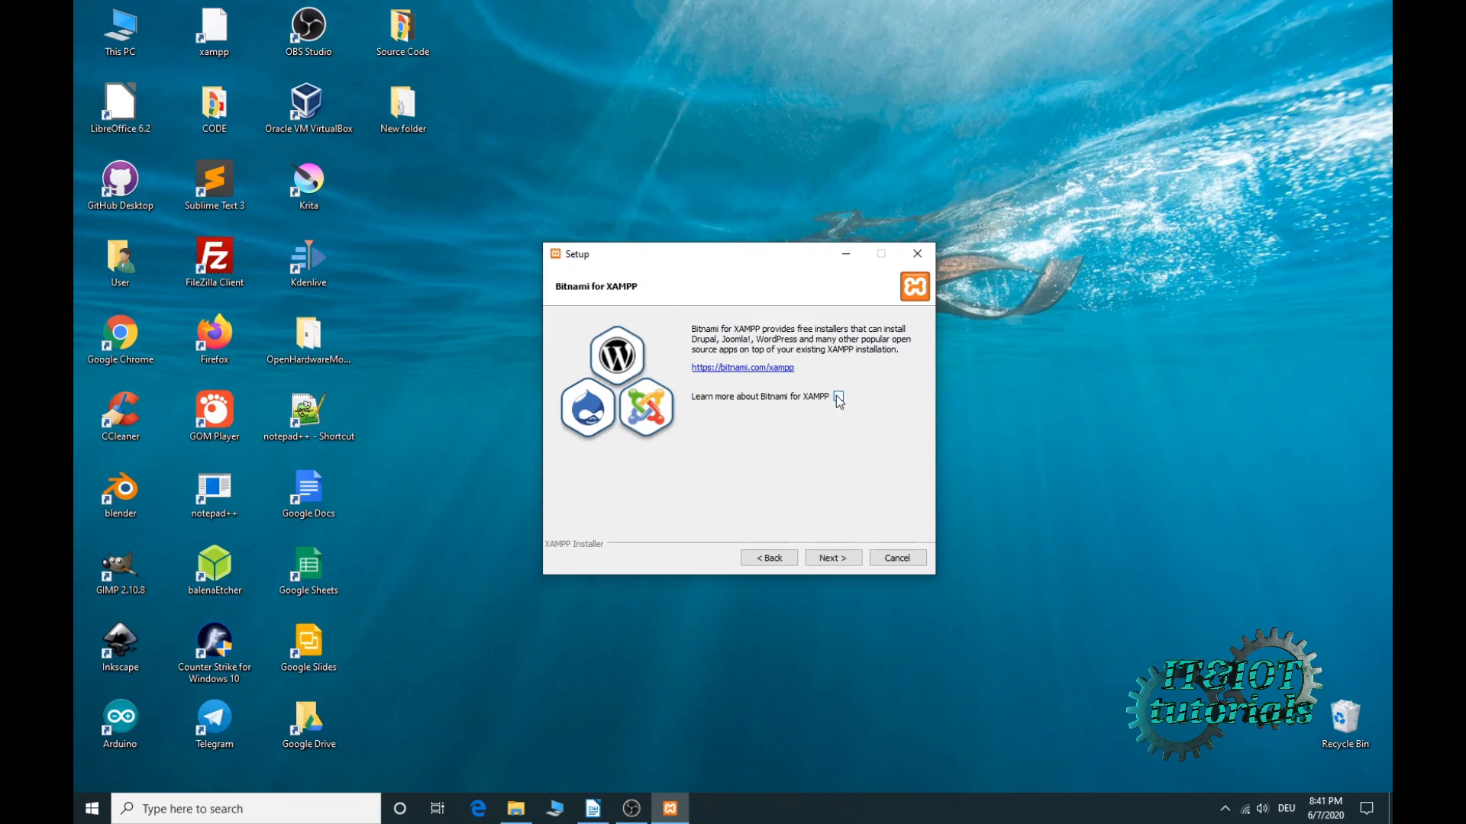
{"action": "left_click", "coordinate": [835, 562]}
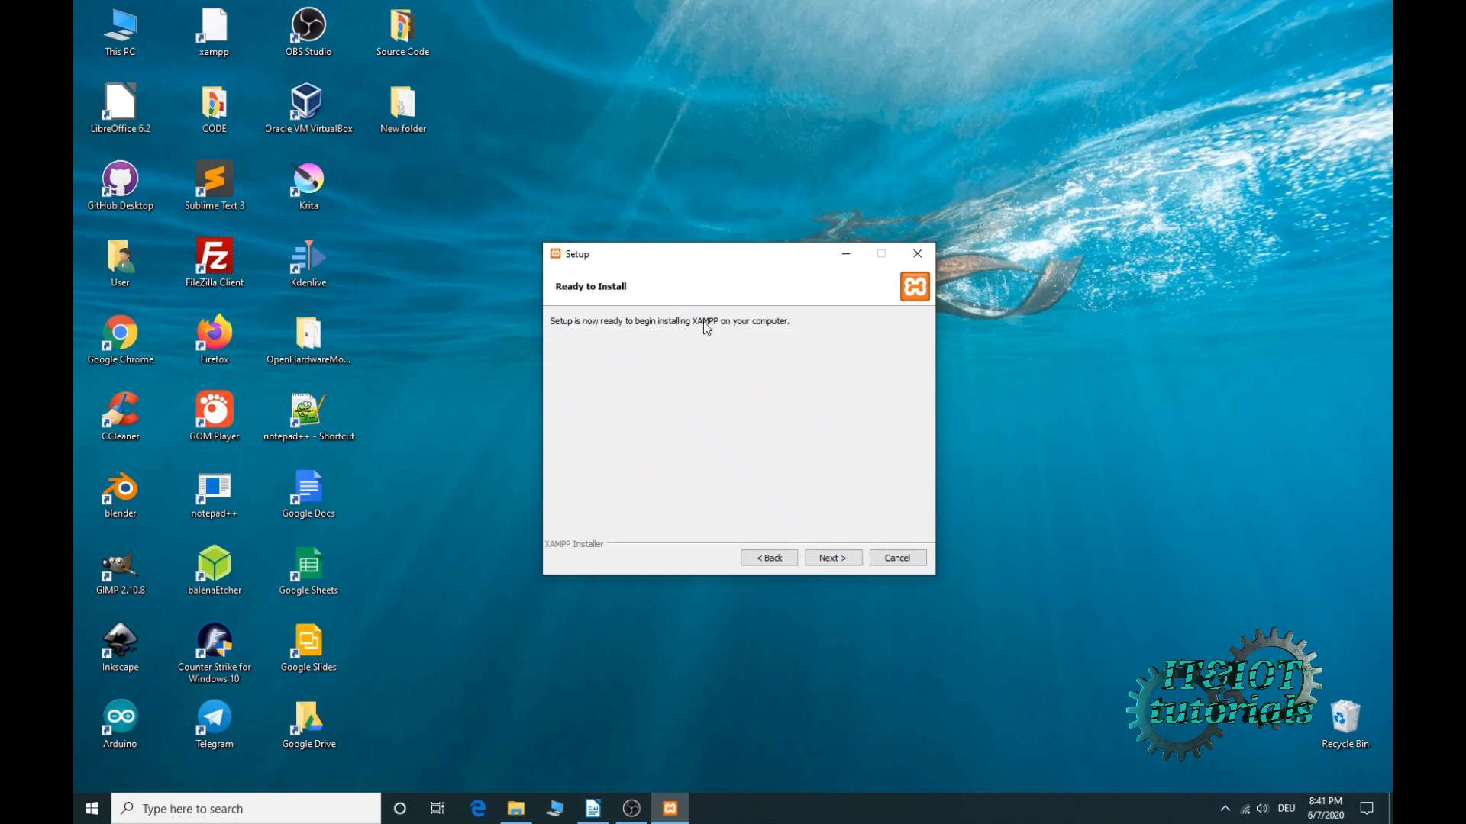
{"action": "left_click", "coordinate": [832, 562]}
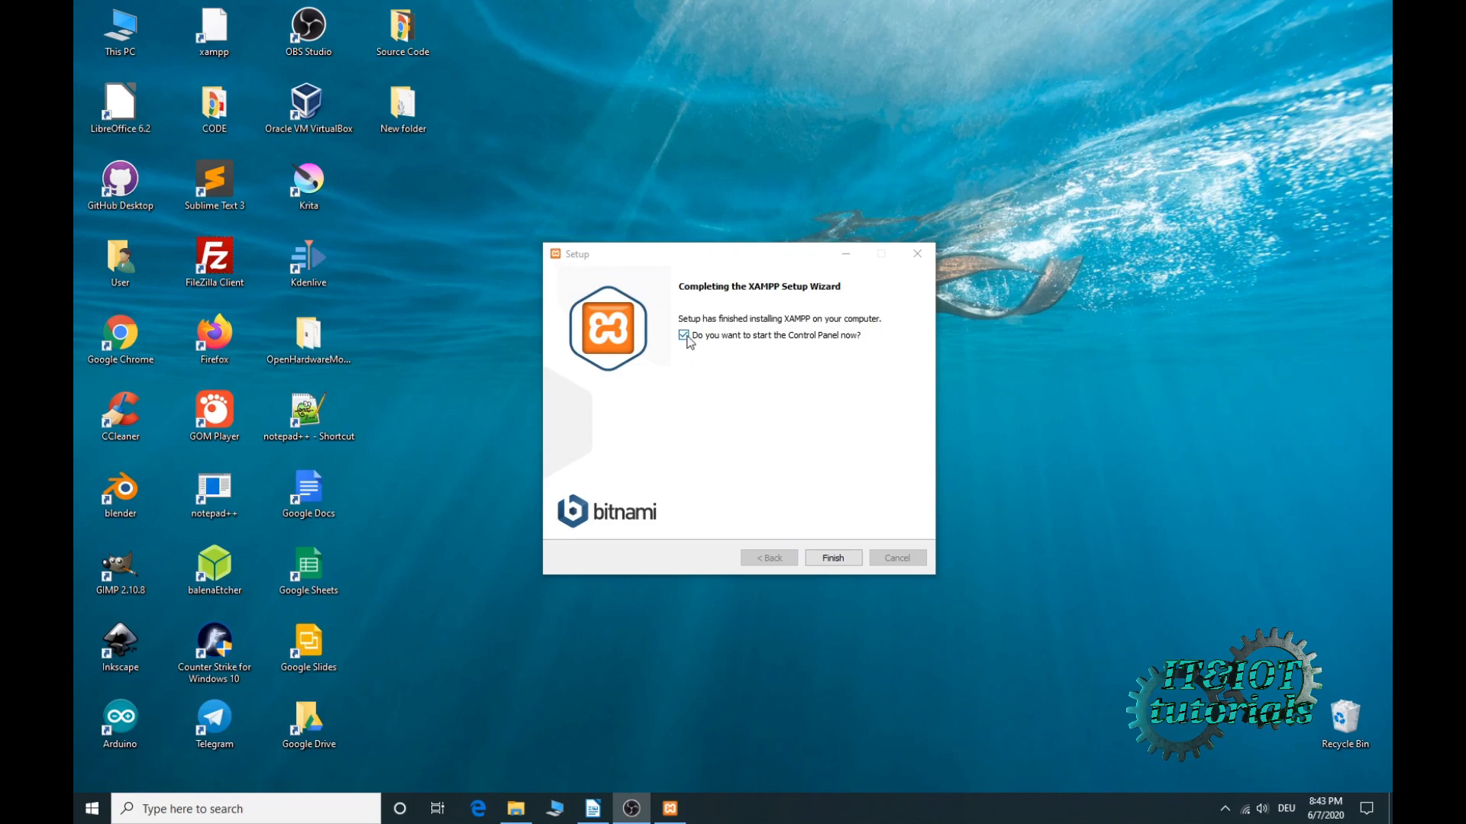
{"action": "left_click", "coordinate": [832, 557]}
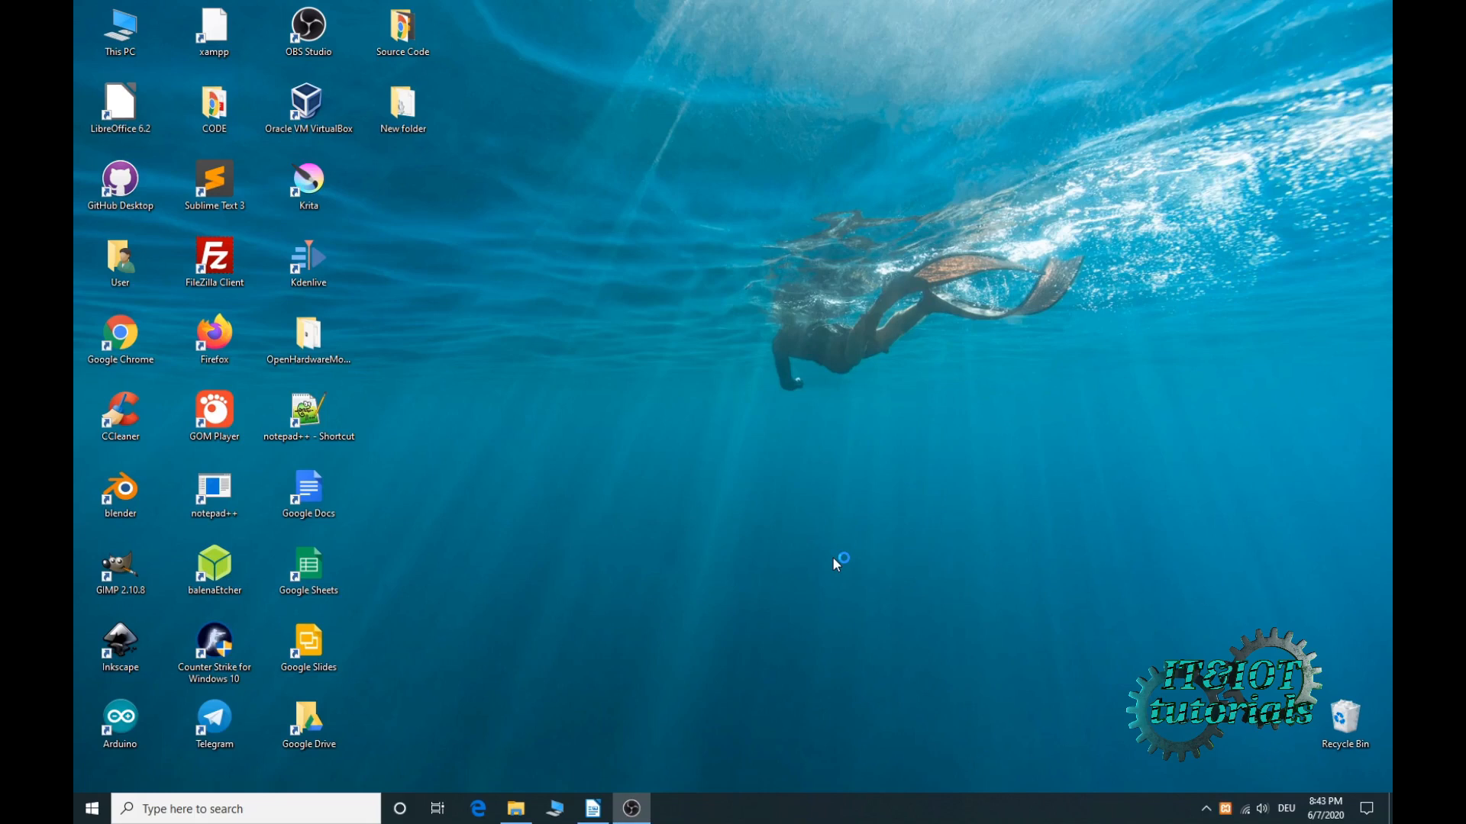
- Move the XAMPP Control Panel toward the middle of the desktop and start the Apache and MySQL modules
{"action": "left_click_drag", "start_coordinate": [424, 11], "coordinate": [835, 202]}
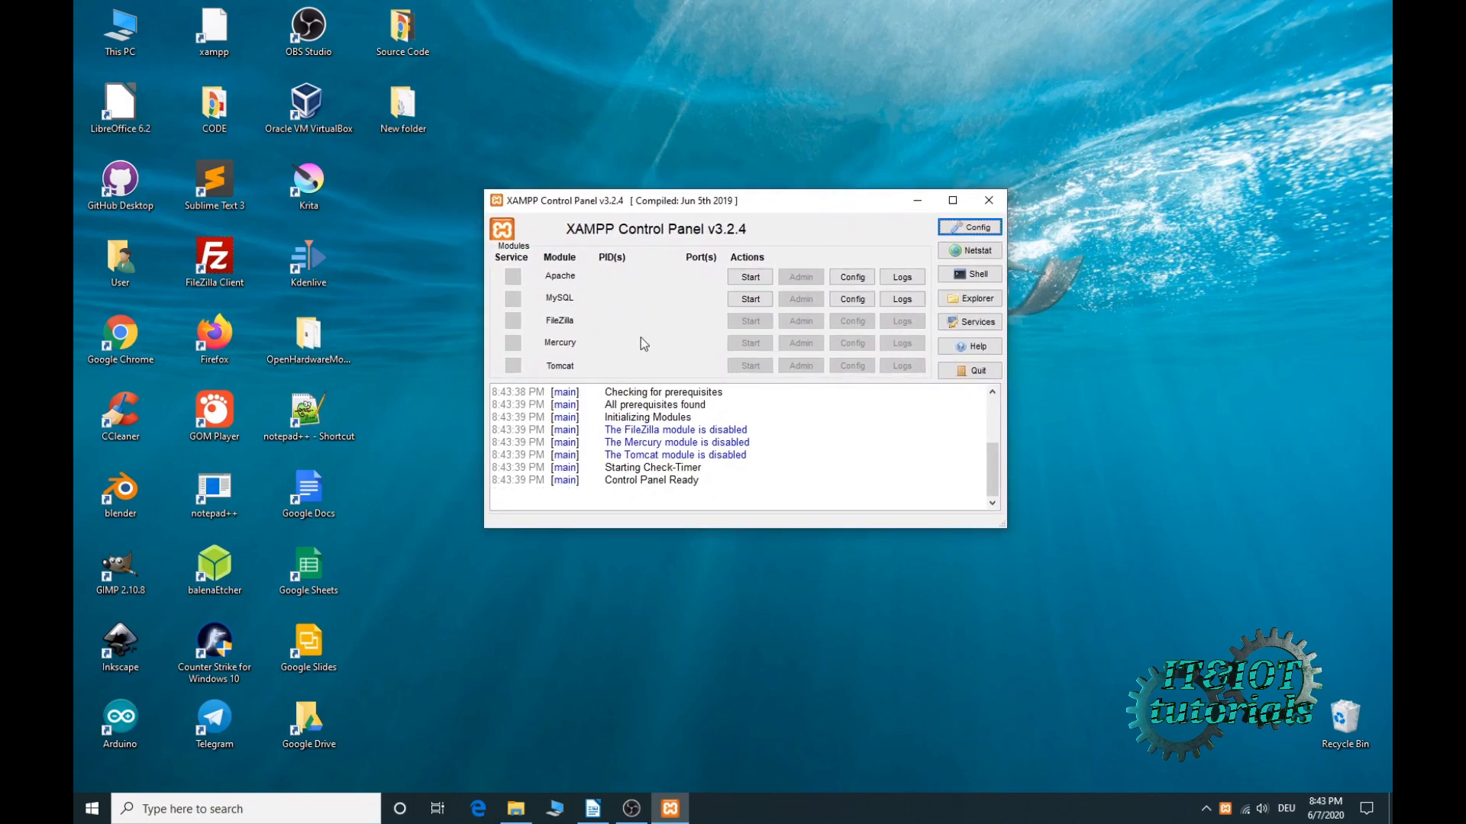
{"action": "left_click", "coordinate": [753, 280]}
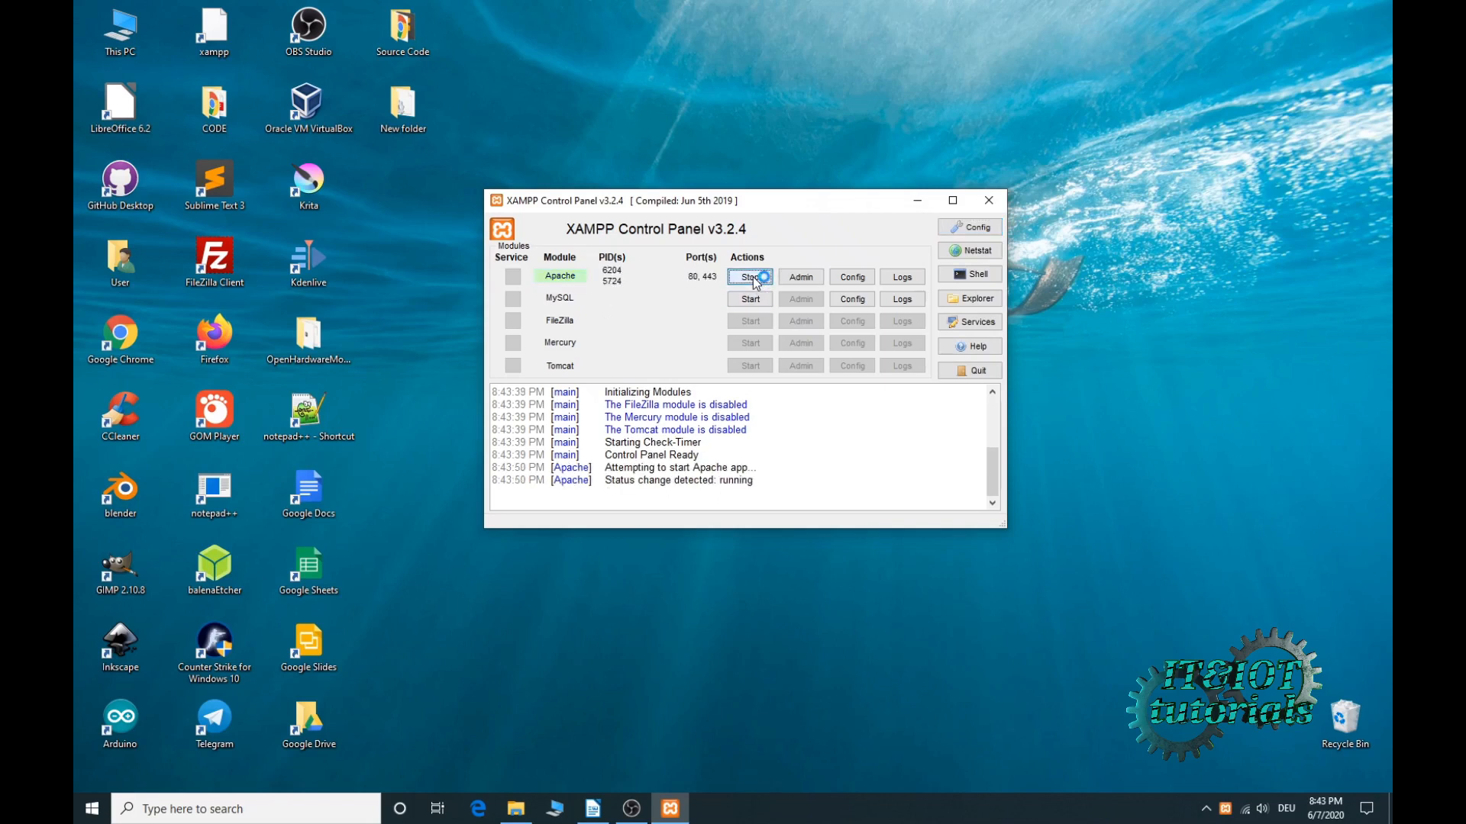
{"action": "left_click", "coordinate": [749, 299]}
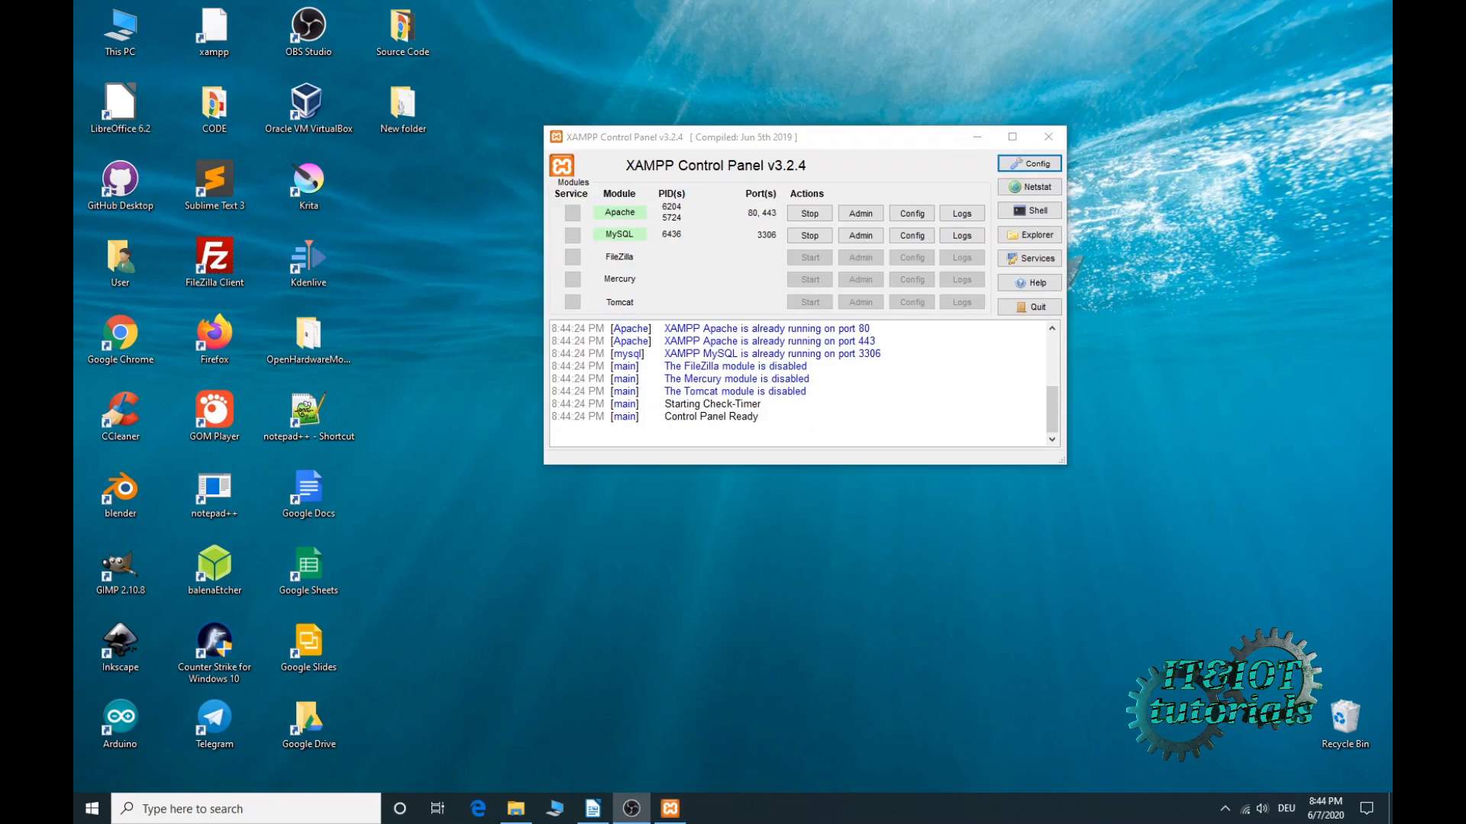
- Find the XAMPP Control Panel's file location through Windows search, create a desktop shortcut for it and close the folder
{"action": "left_click", "coordinate": [298, 803]}
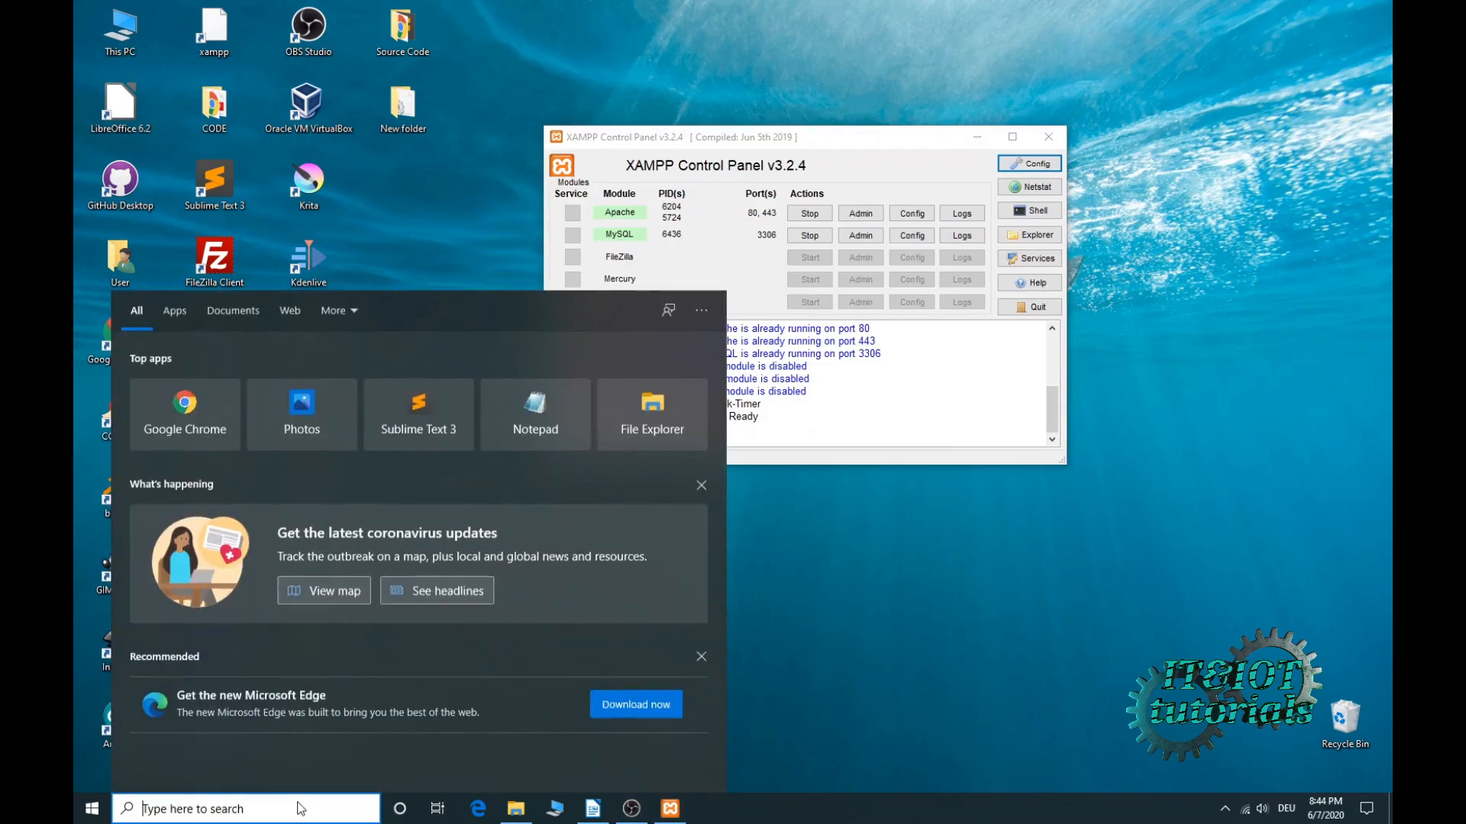
{"action": "type", "text": "xamp"}
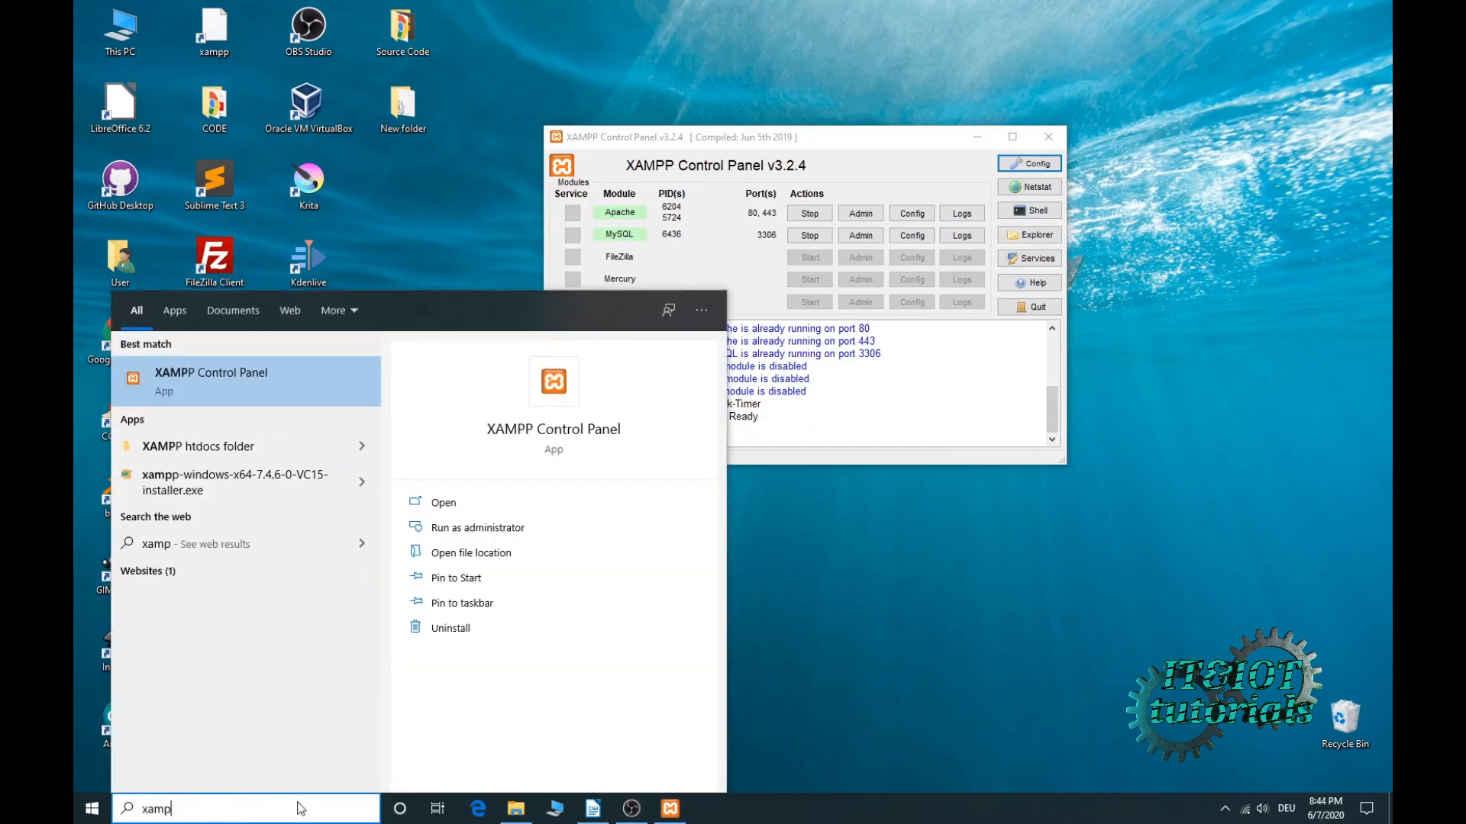
{"action": "right_click", "coordinate": [184, 390]}
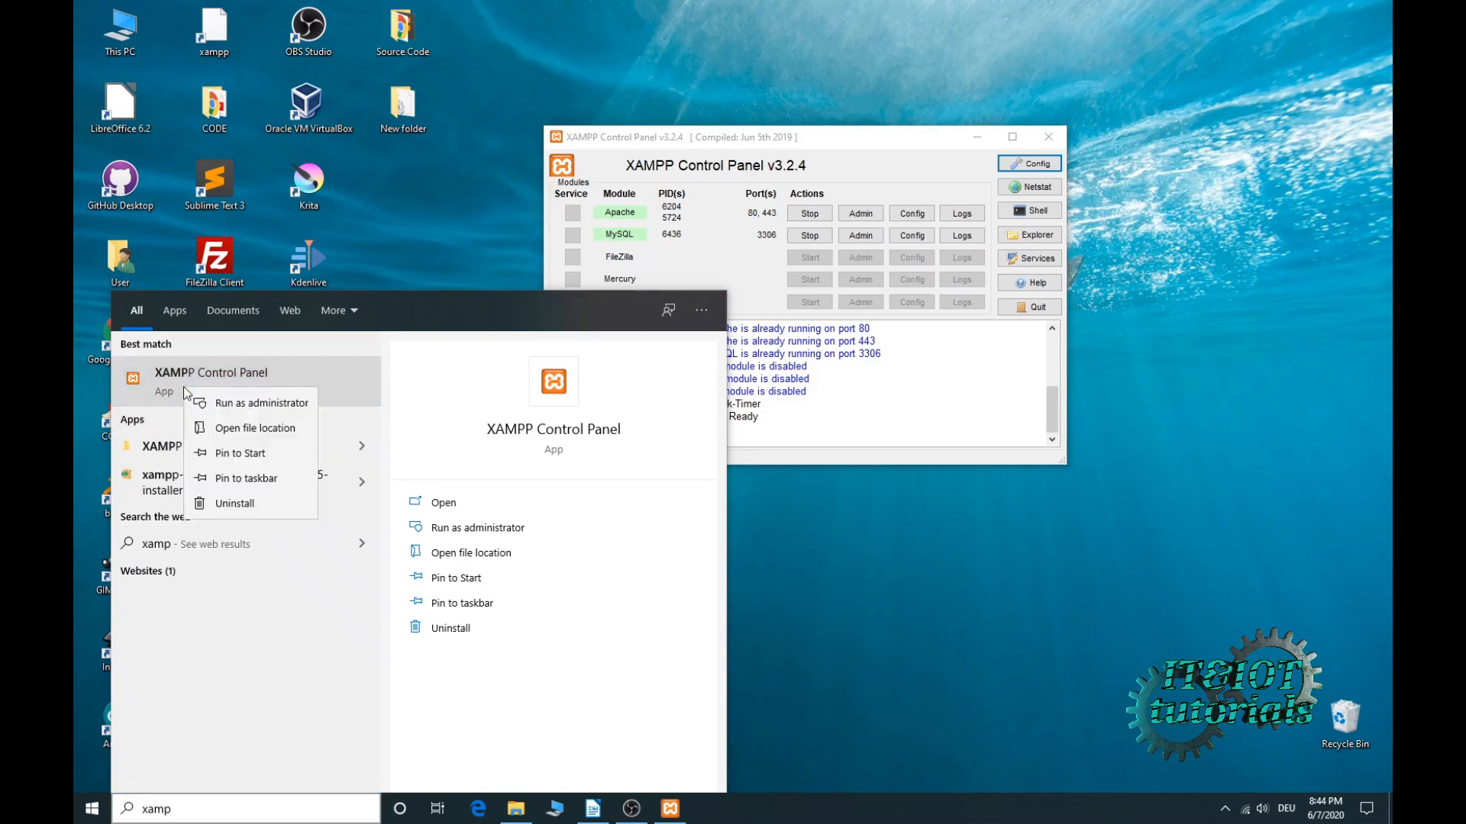
{"action": "left_click", "coordinate": [232, 429]}
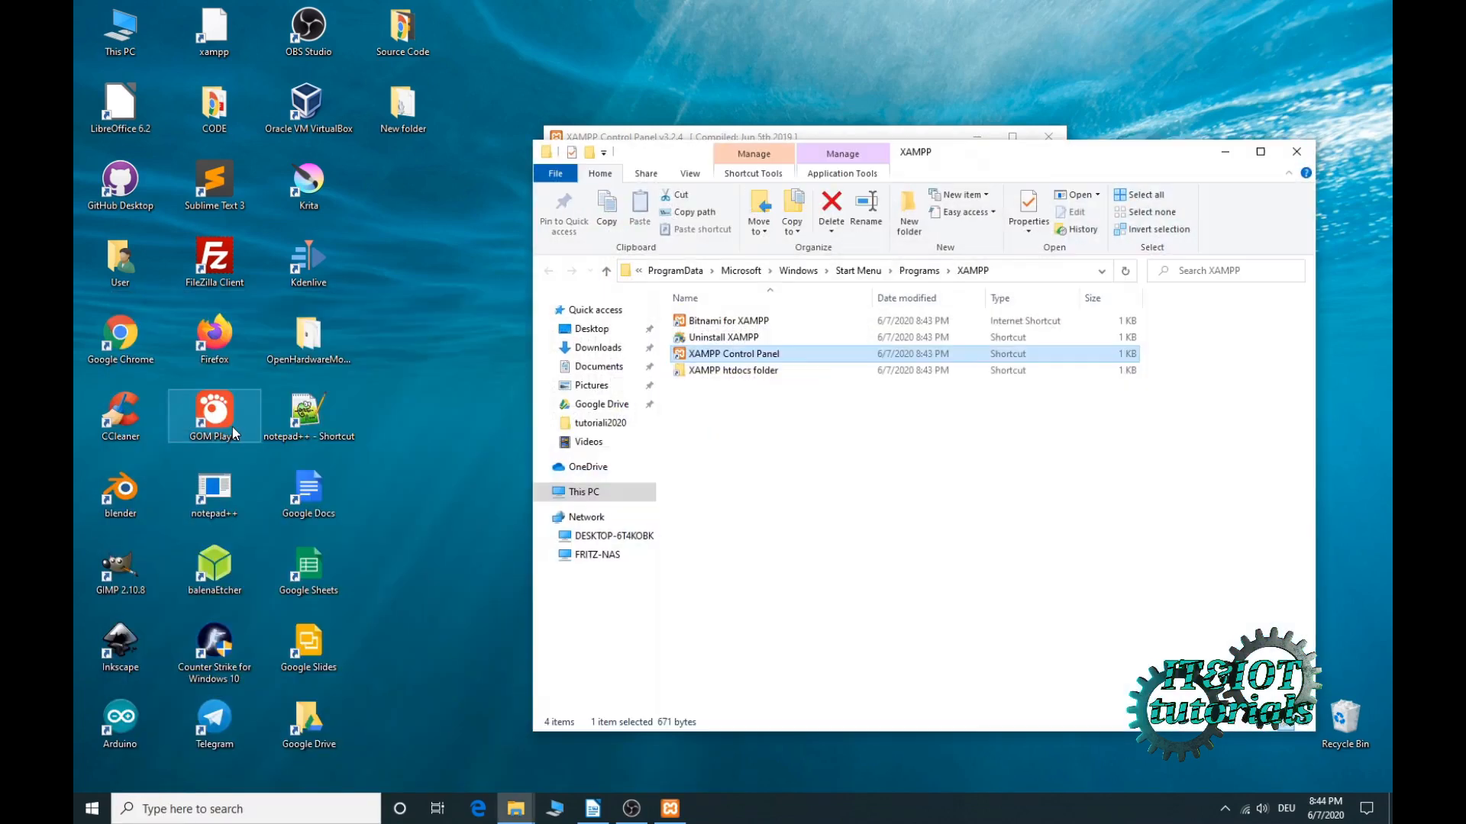
{"action": "right_click", "coordinate": [720, 358]}
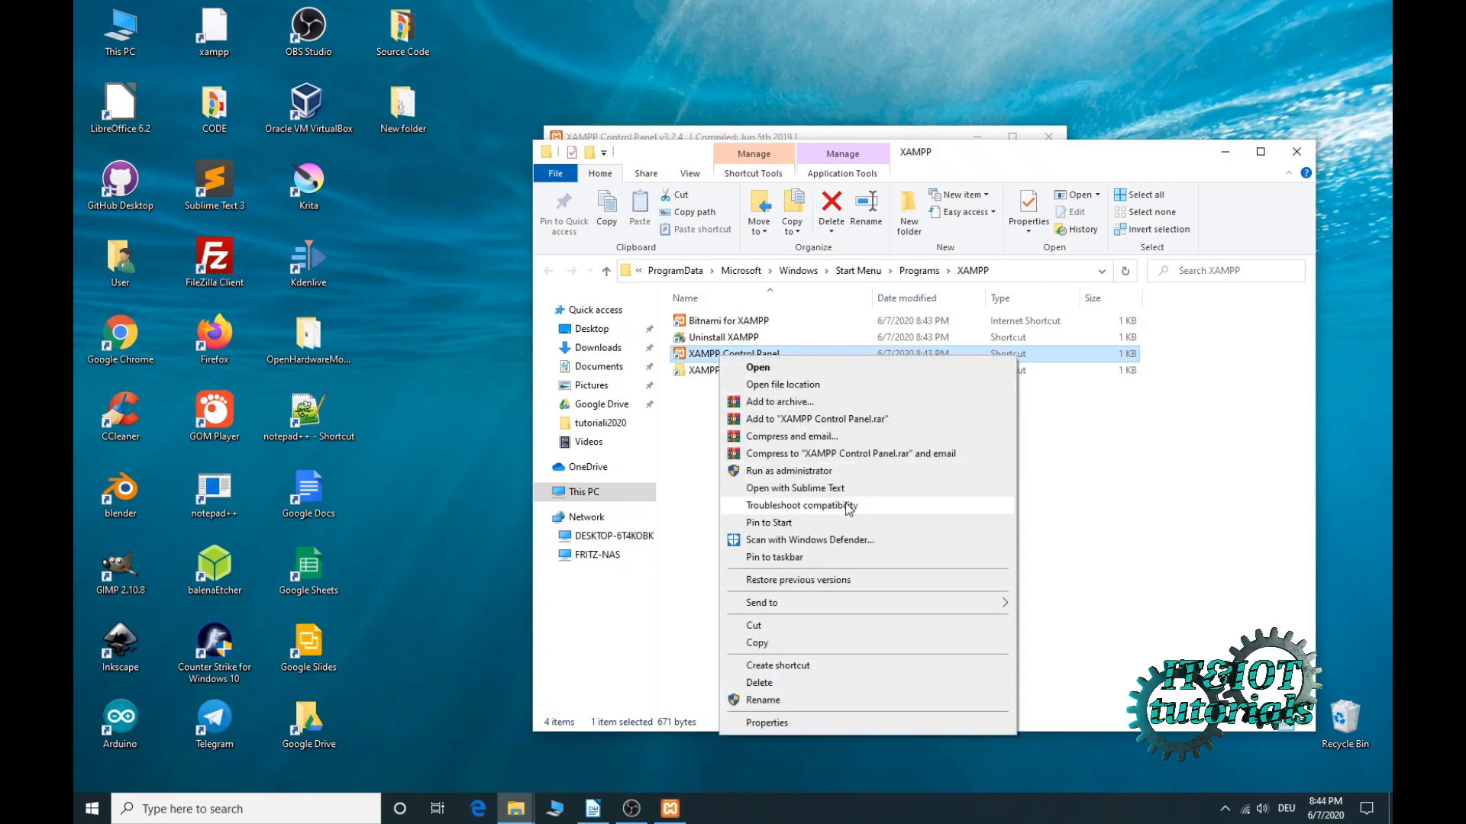
{"action": "mouse_move", "coordinate": [984, 603]}
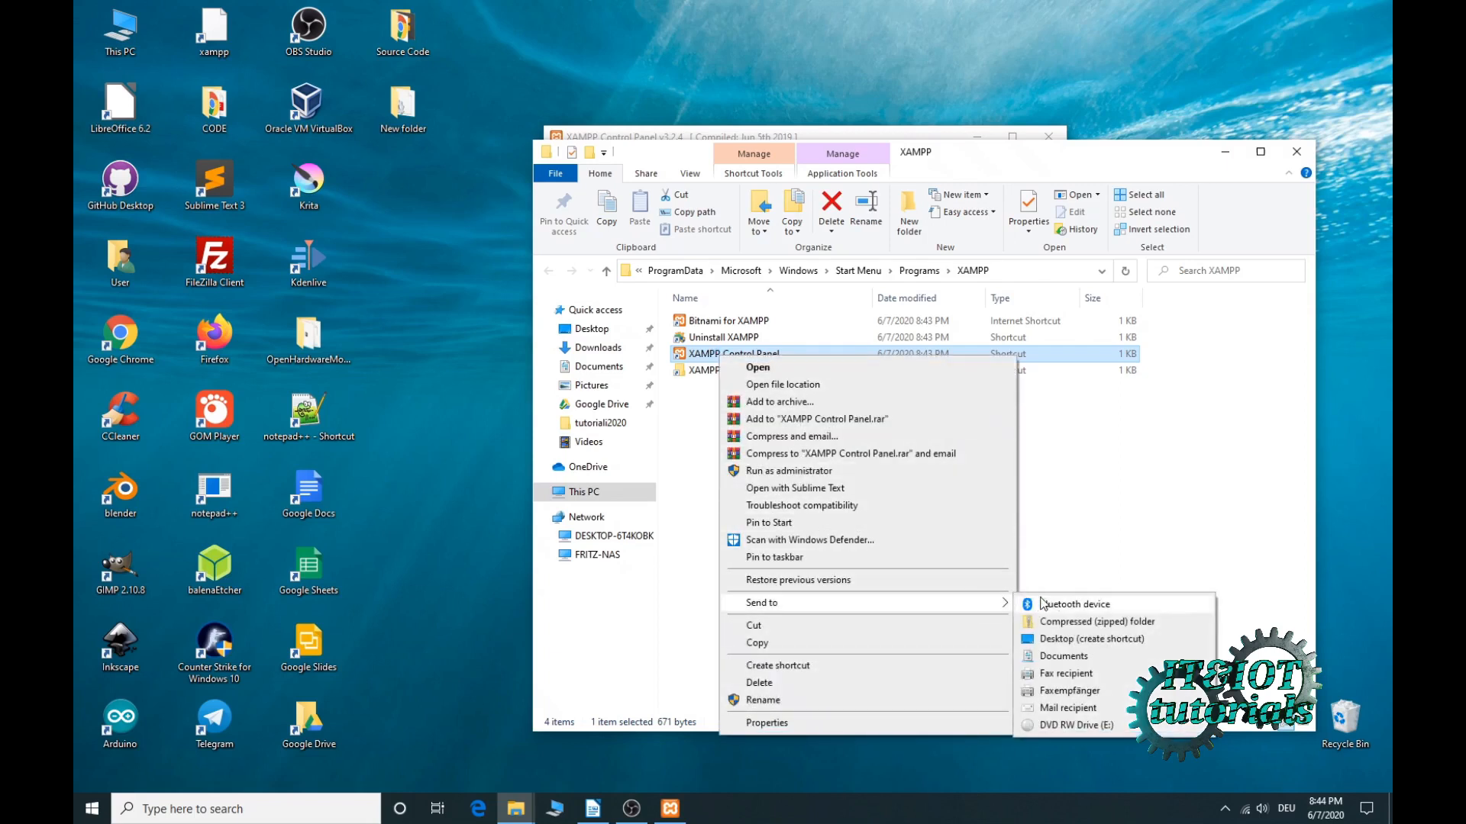
{"action": "left_click", "coordinate": [1072, 640]}
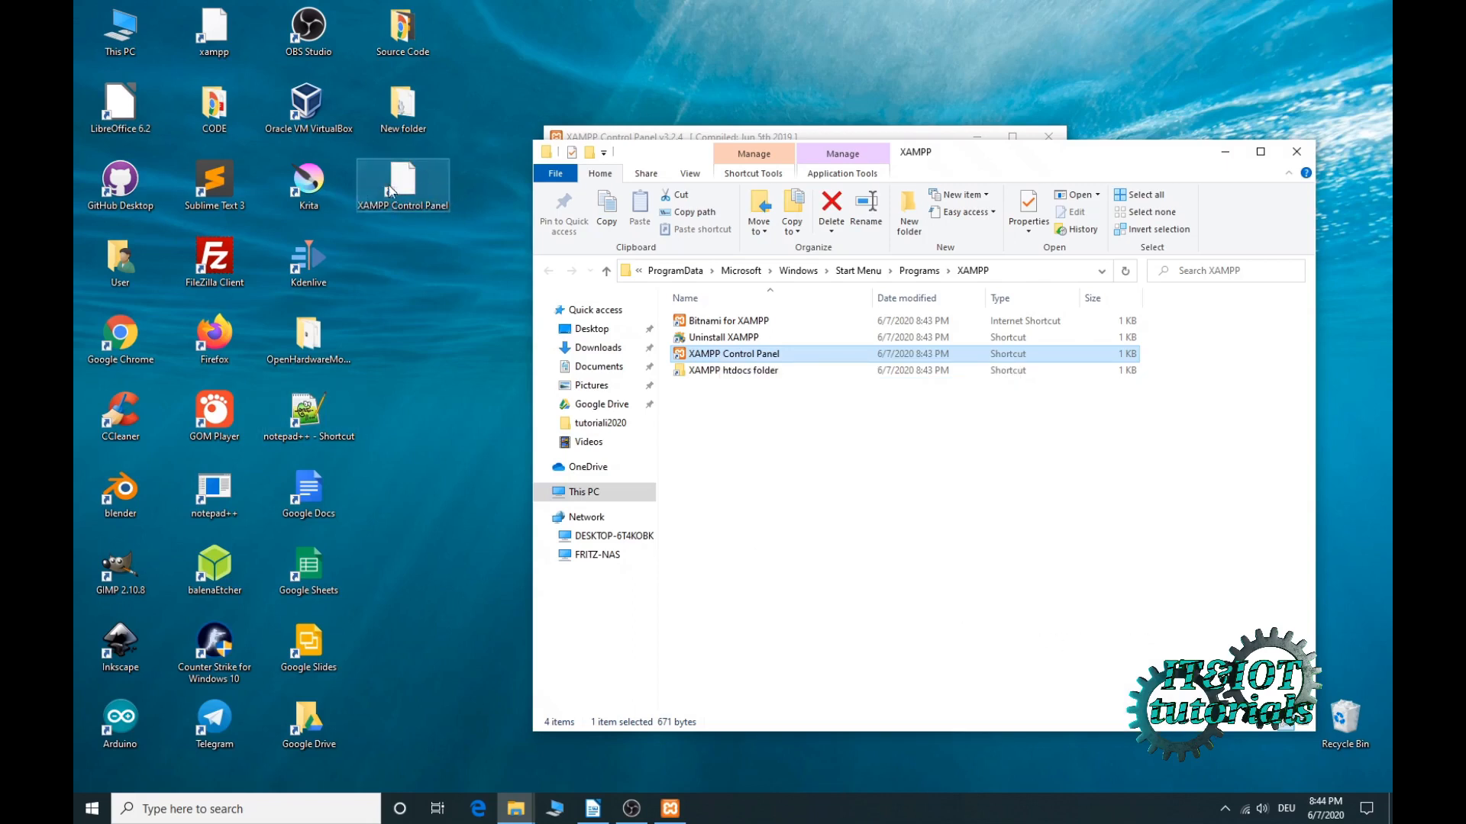
{"action": "left_click", "coordinate": [1296, 151]}
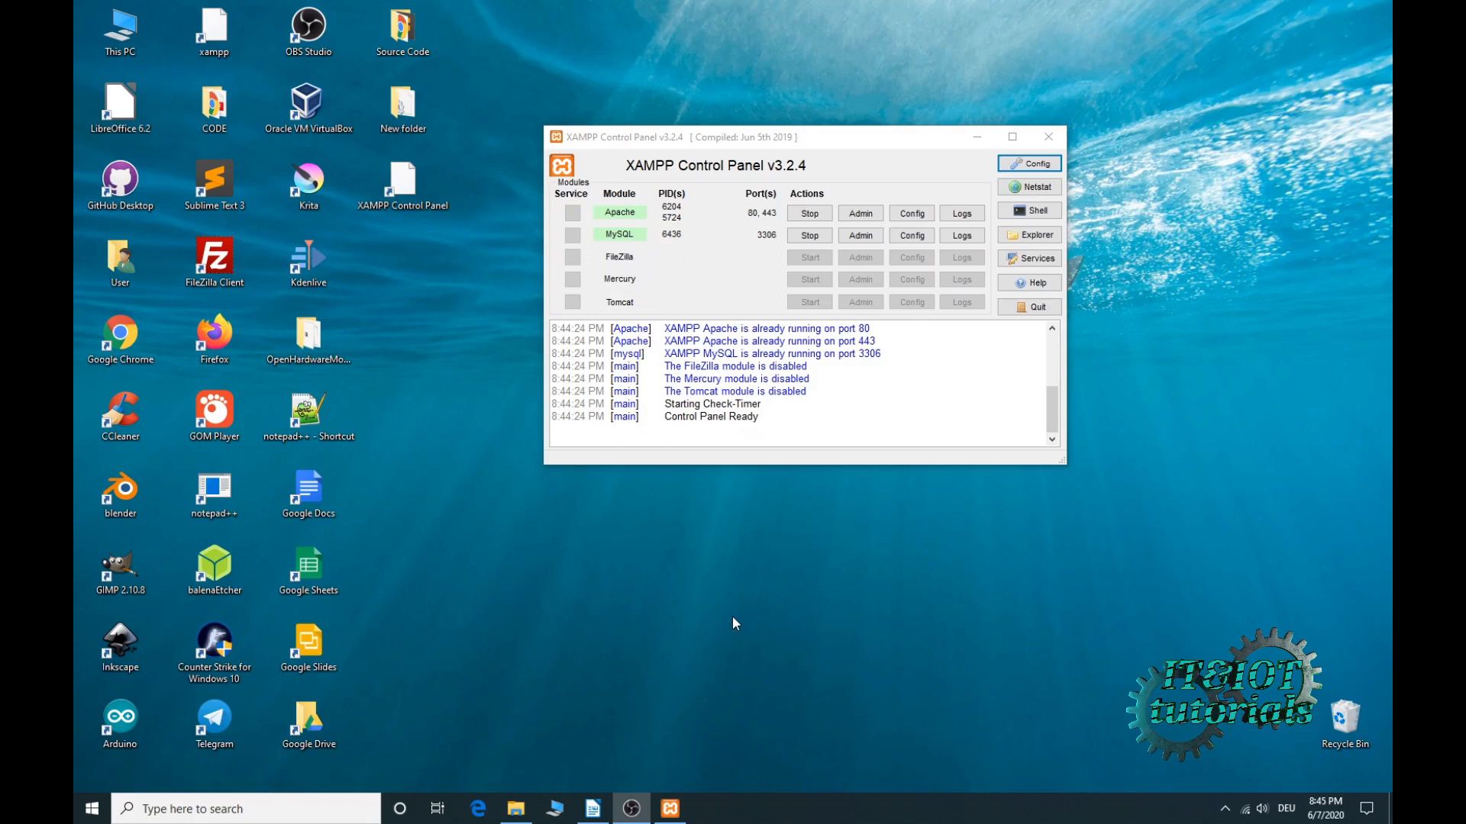
- Open the htdocs folder inside C:\xampp from This PC
{"action": "double_click", "coordinate": [130, 47]}
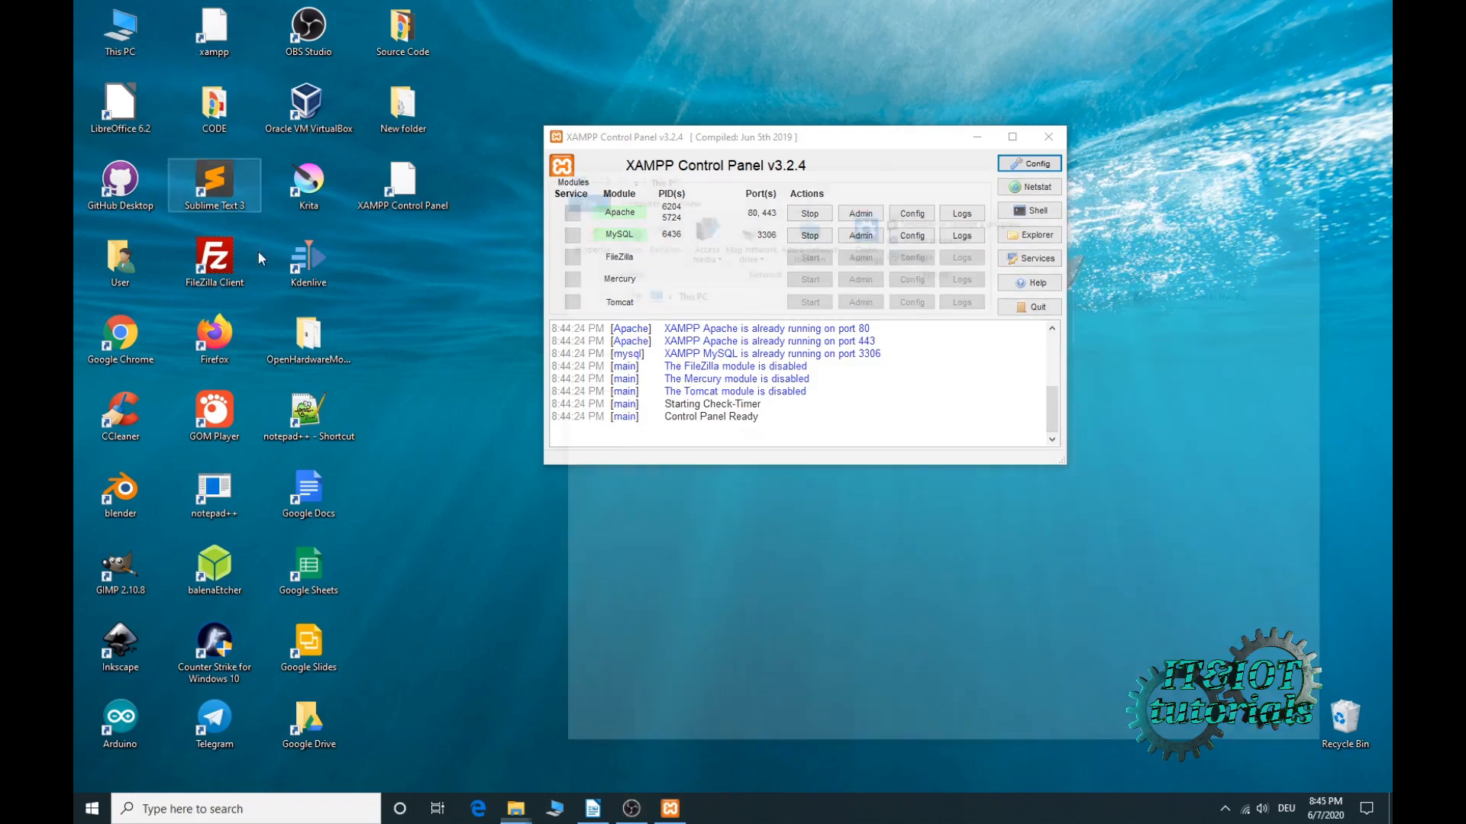
{"action": "double_click", "coordinate": [766, 522]}
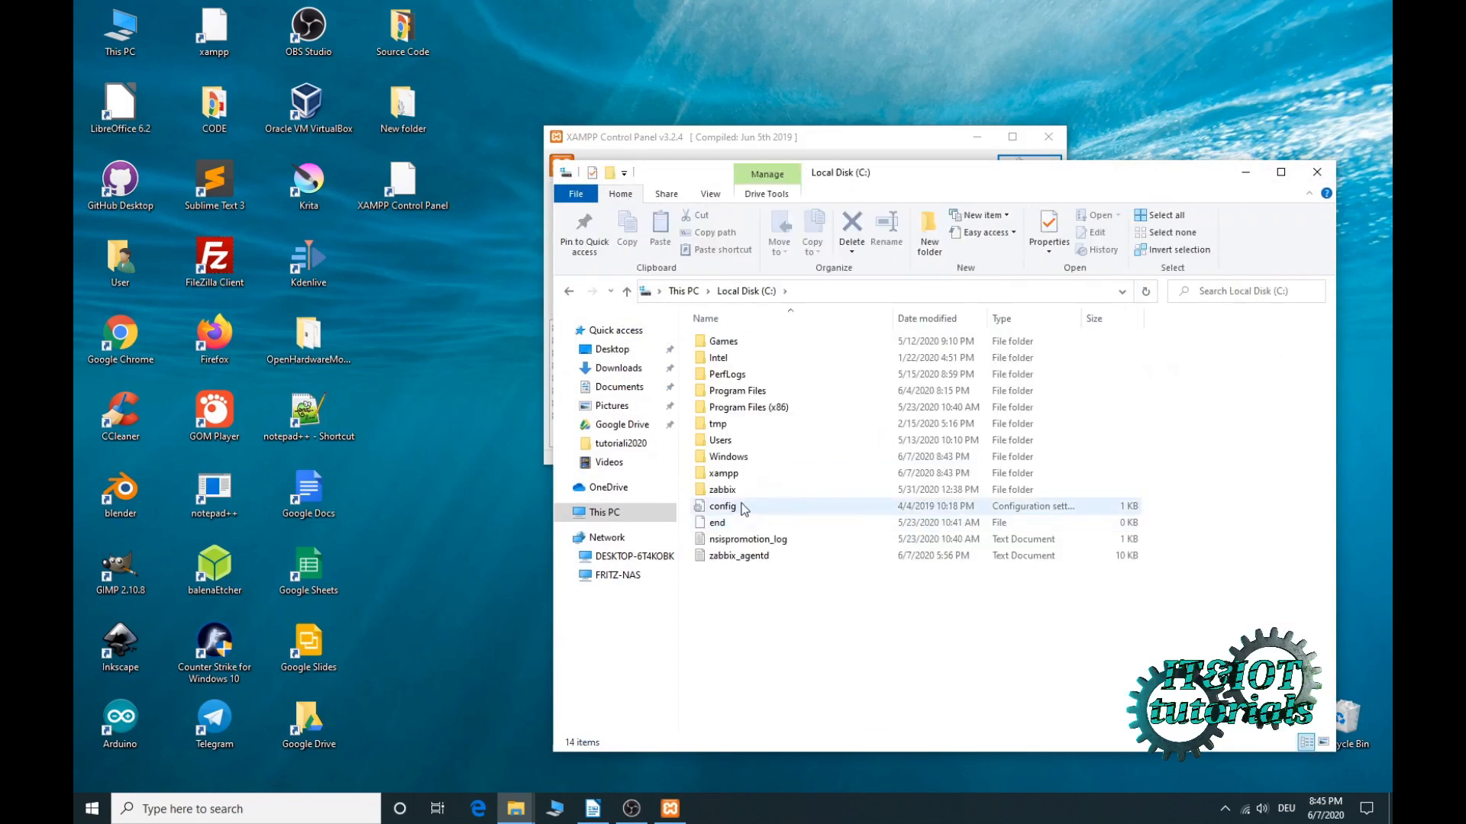
{"action": "double_click", "coordinate": [730, 477]}
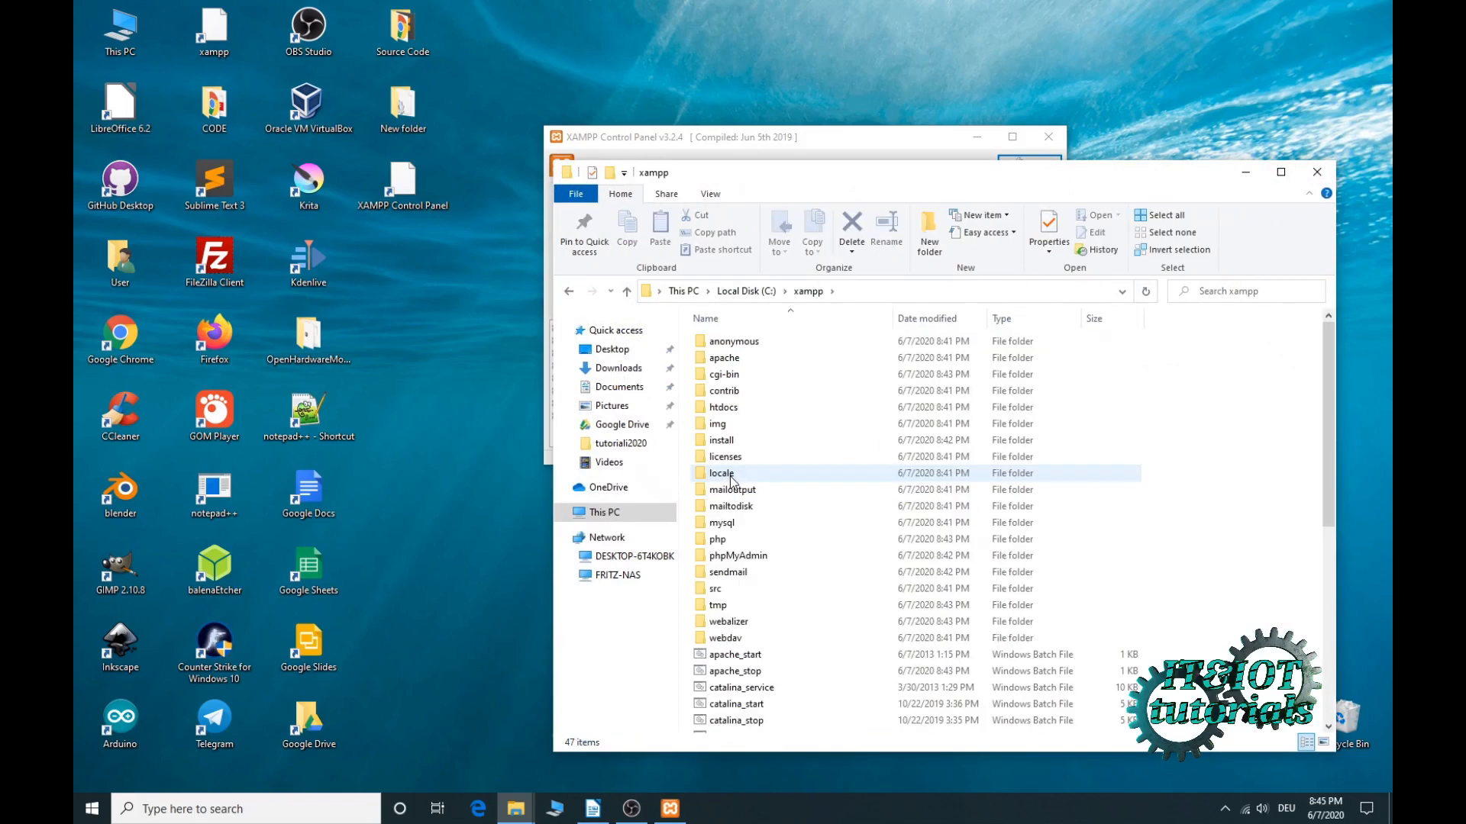
{"action": "double_click", "coordinate": [729, 411]}
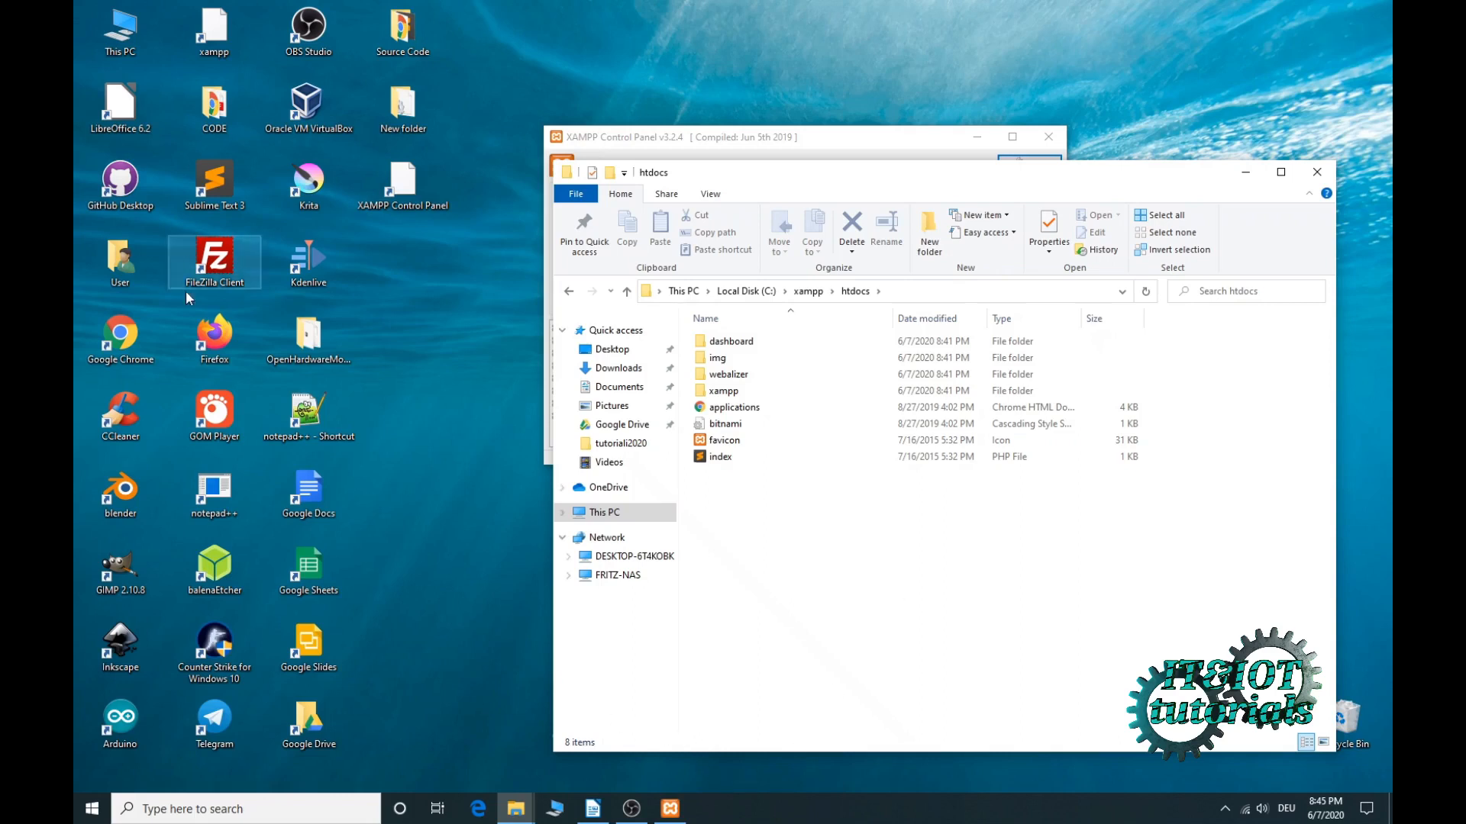
- Shift the htdocs folder window slightly, open Google Chrome and load localhost
{"action": "left_click_drag", "start_coordinate": [790, 185], "coordinate": [739, 214]}
{"action": "double_click", "coordinate": [120, 336]}
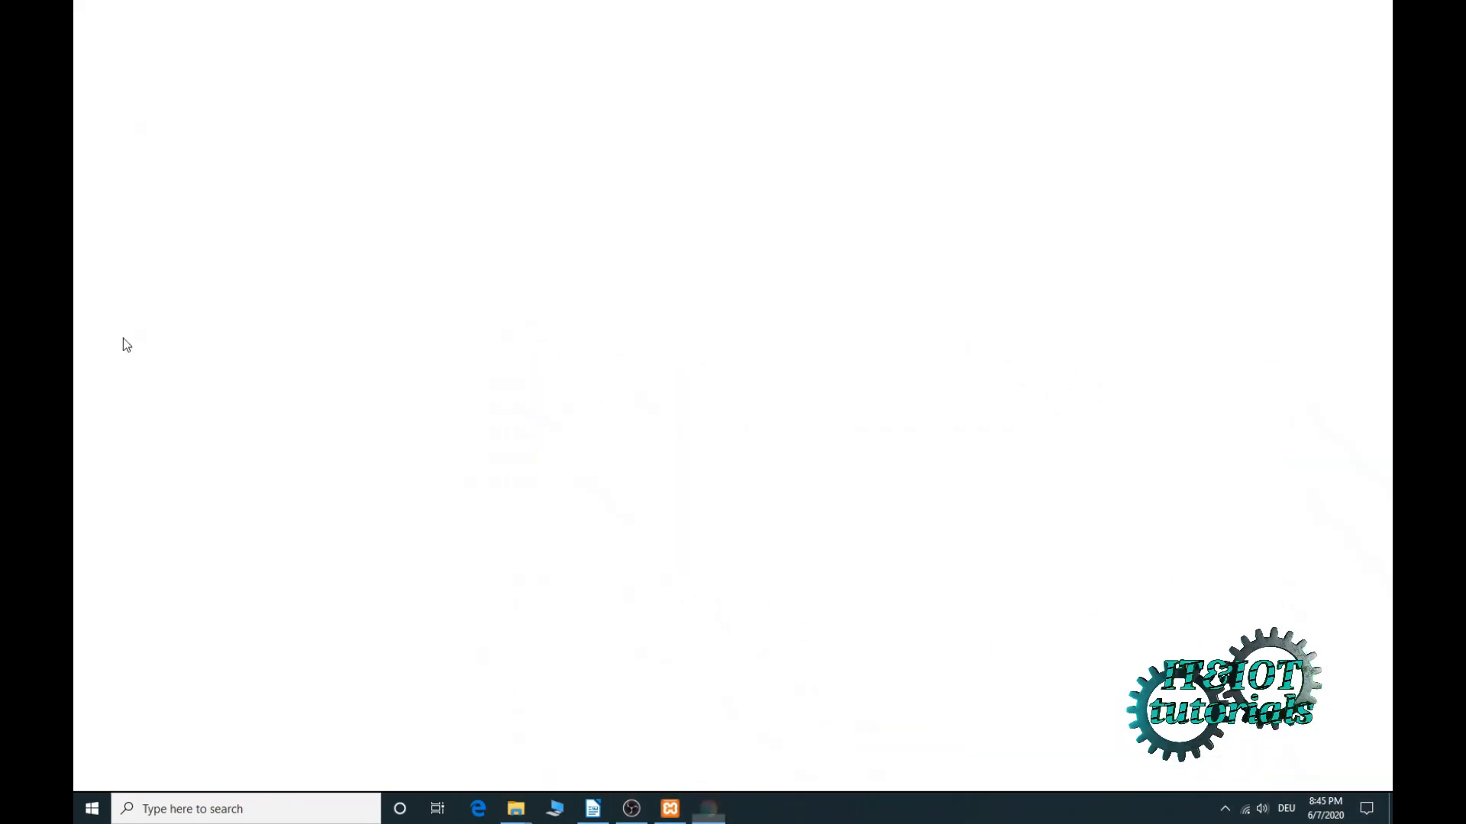
{"action": "left_click", "coordinate": [283, 39]}
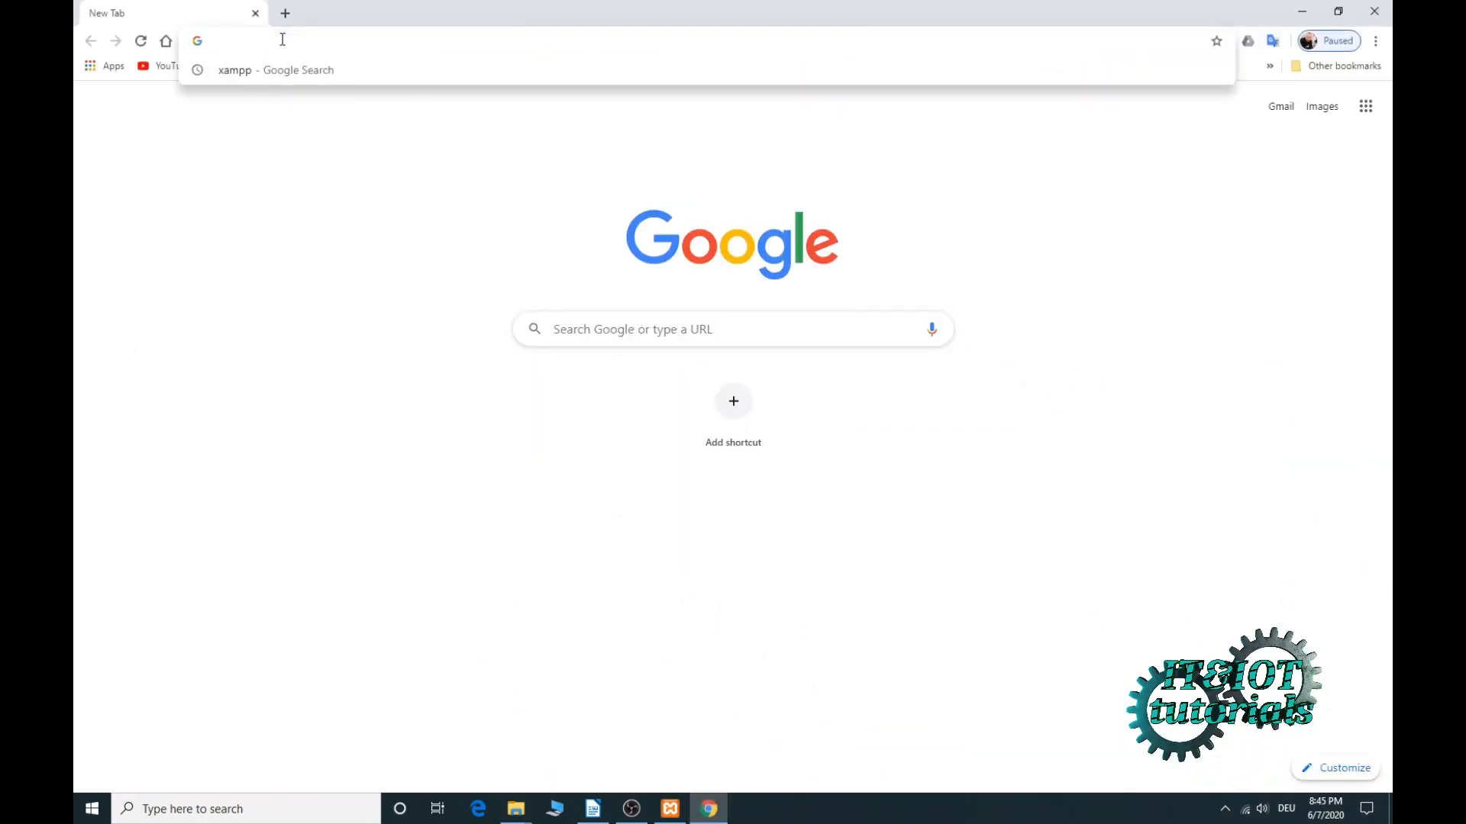
{"action": "type", "text": "localhost"}
{"action": "key", "text": "Return"}
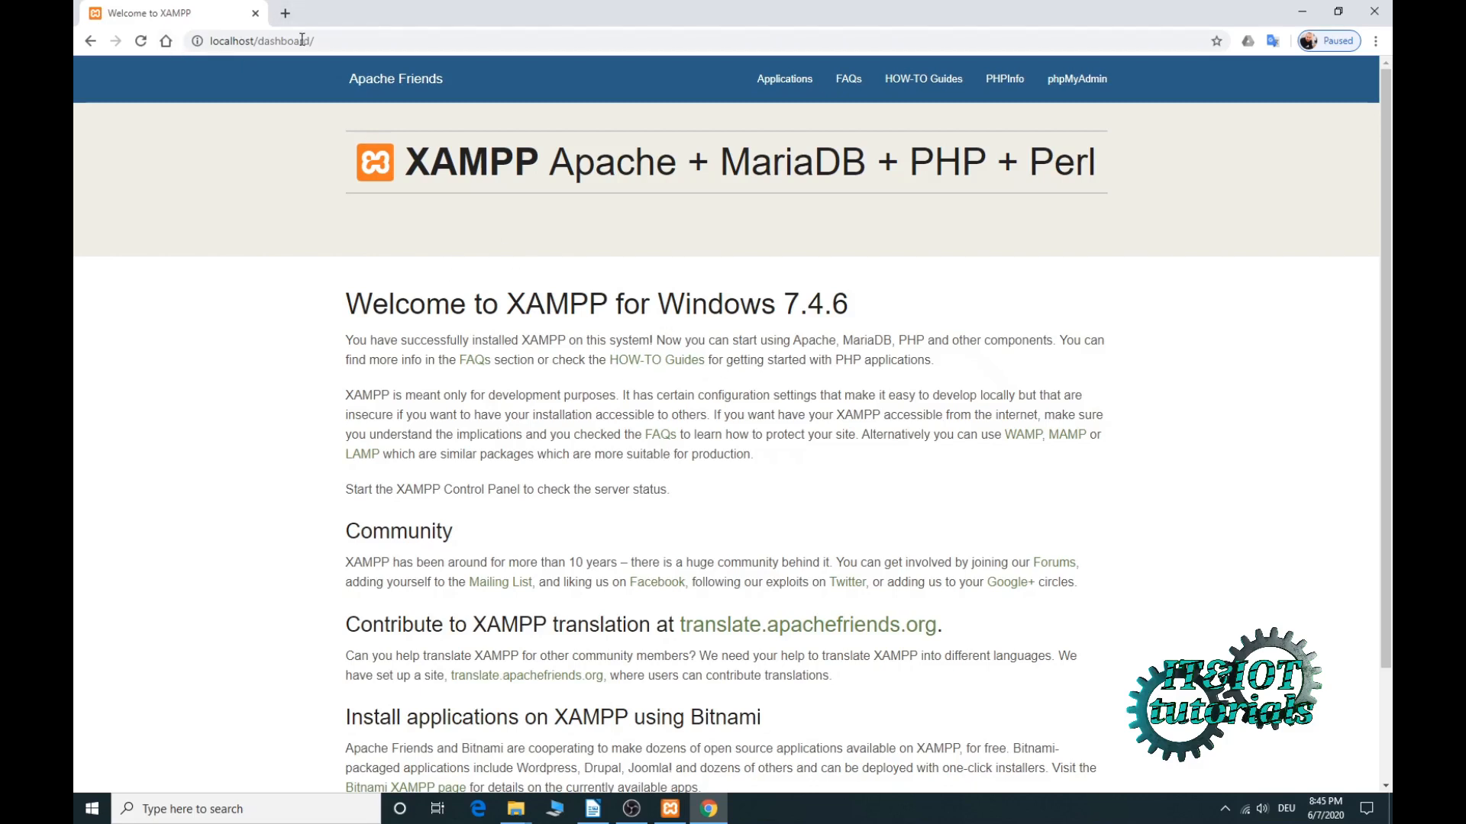
- Load the local server through the address 127.0.0.1 and minimize the browser
{"action": "left_click", "coordinate": [340, 42]}
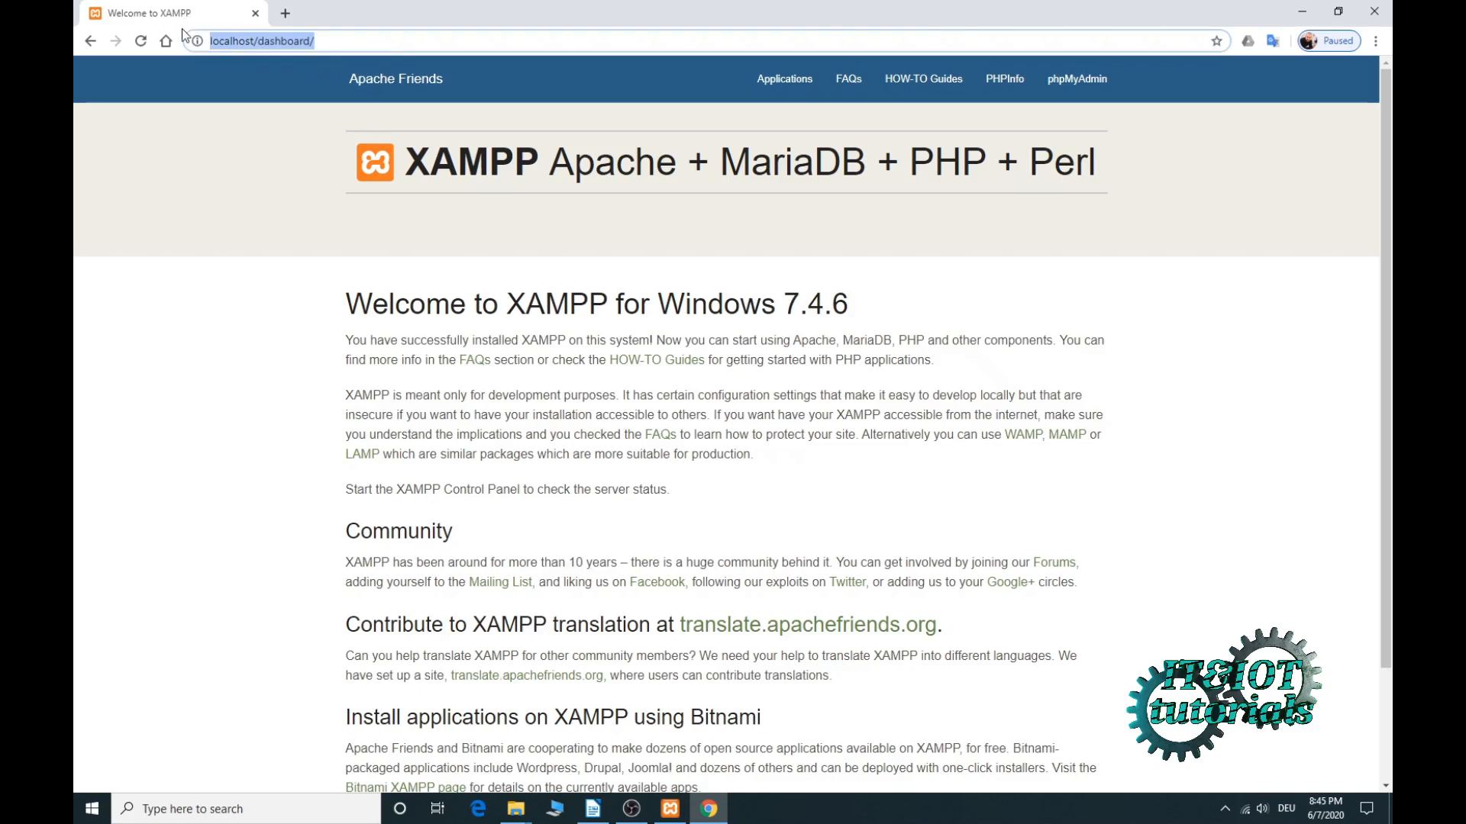
{"action": "type", "text": "127."}
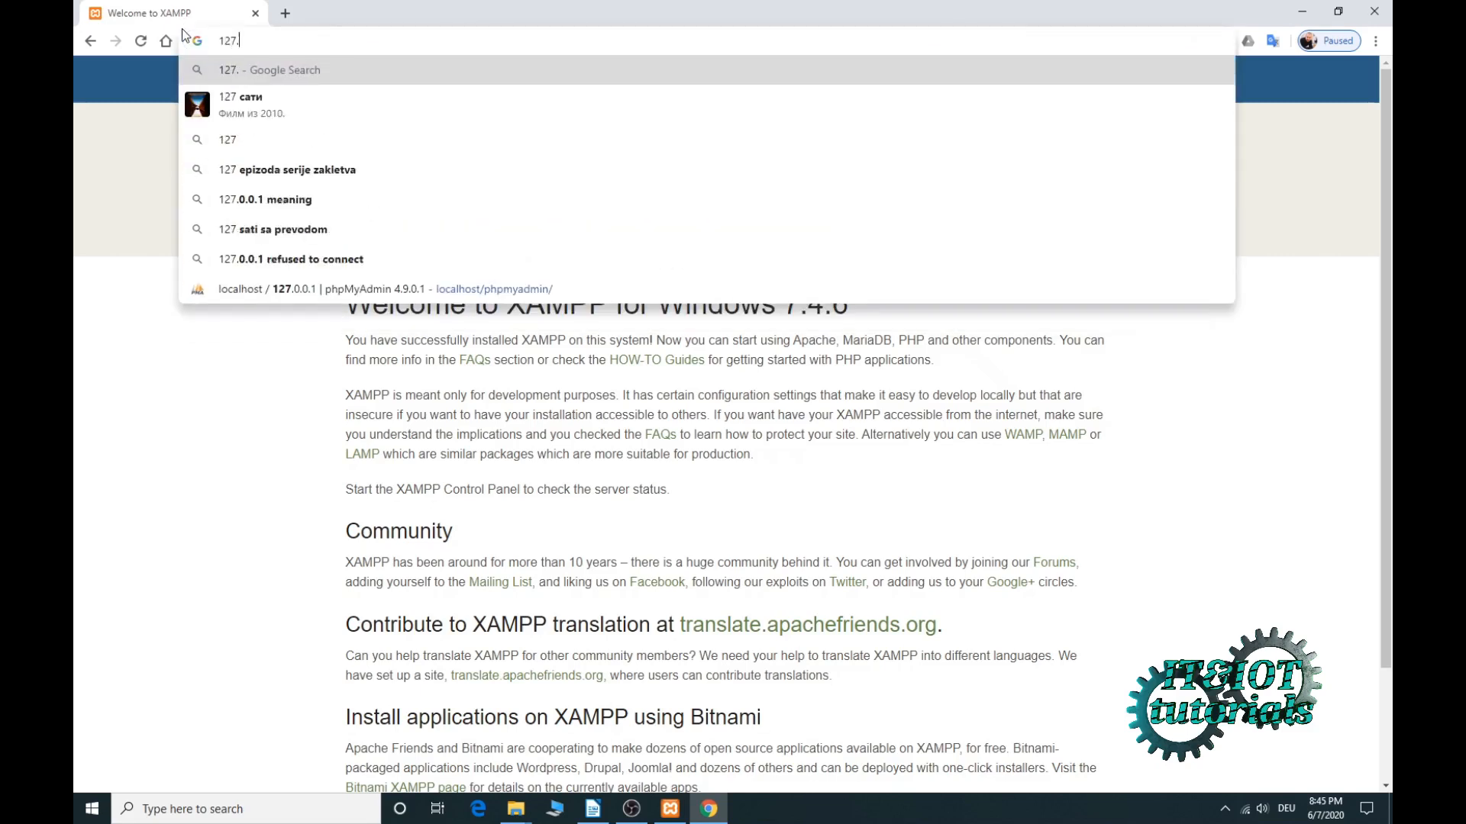
{"action": "type", "text": "0.0.1"}
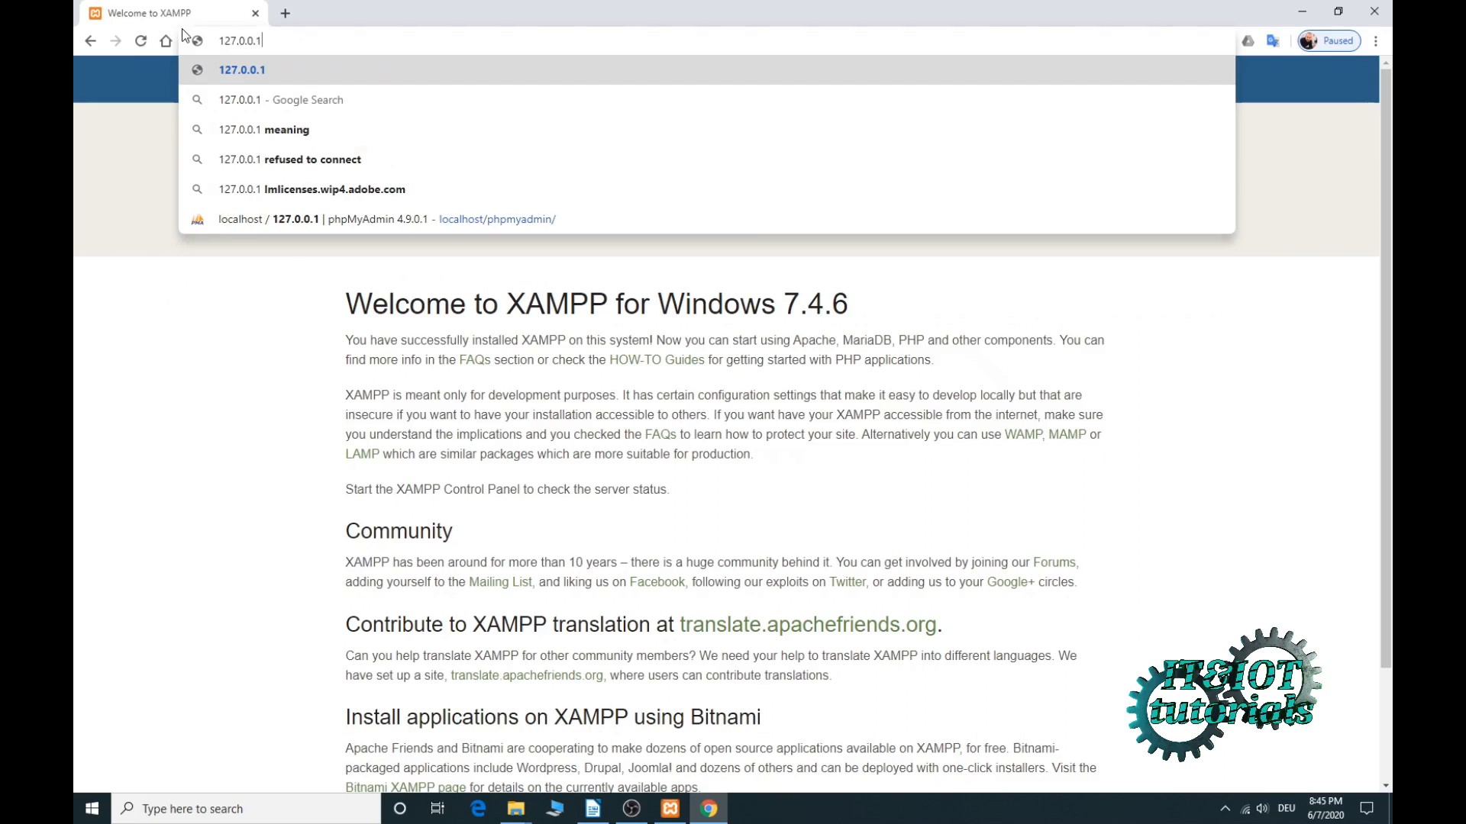
{"action": "key", "text": "Return"}
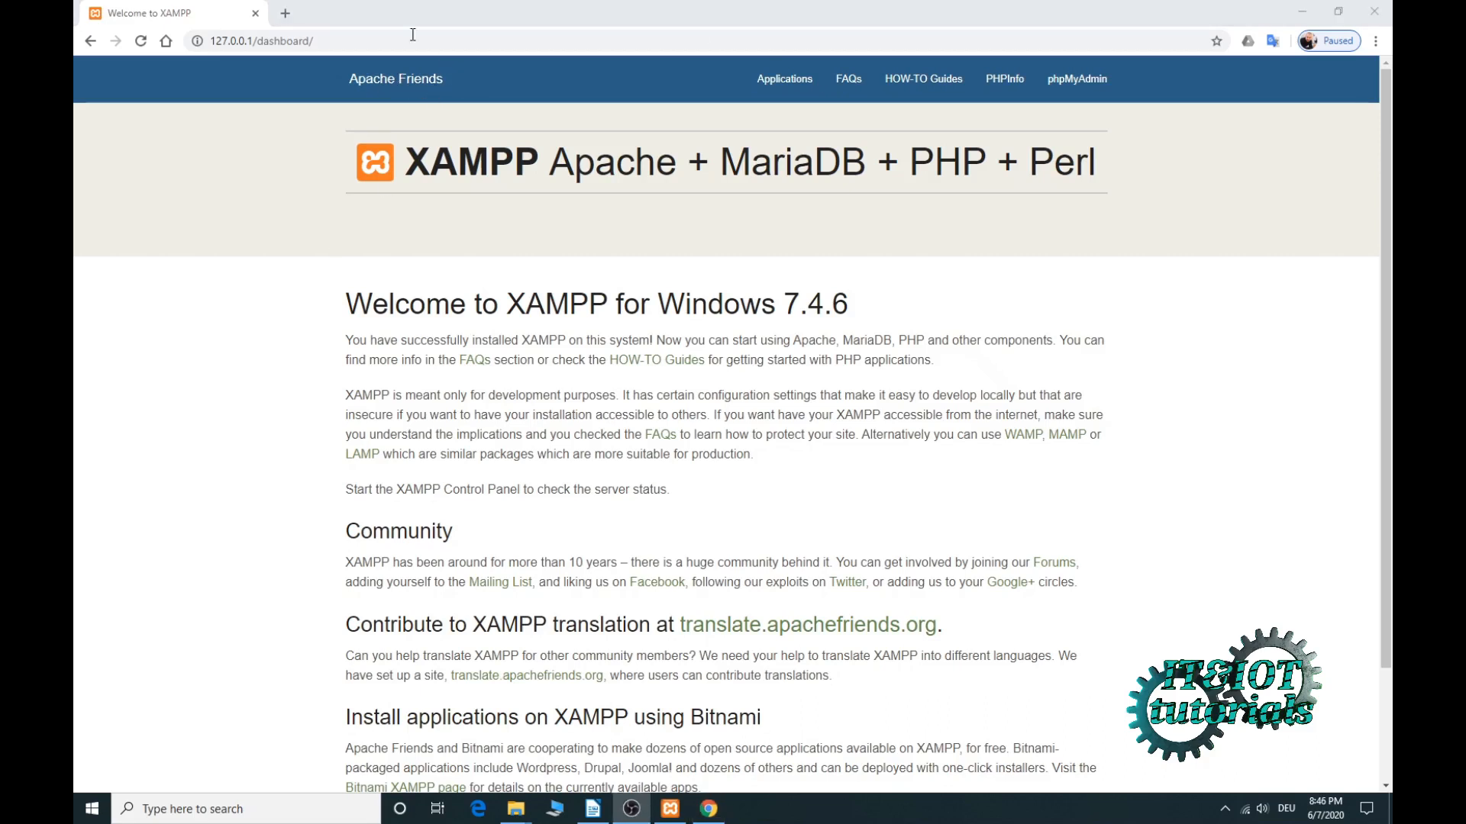
{"action": "left_click", "coordinate": [1302, 11]}
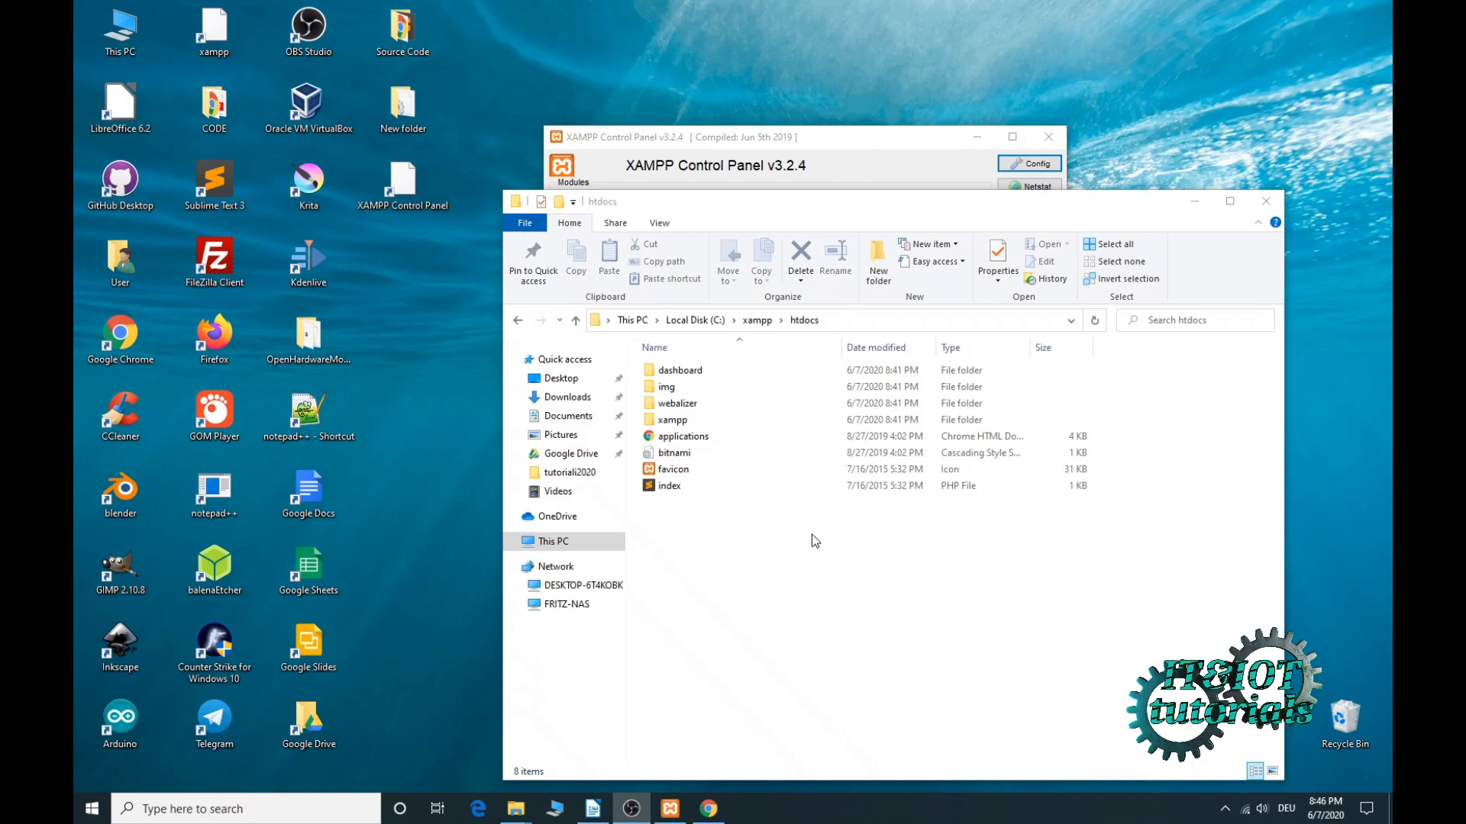
- Create a folder named first_test inside htdocs and open it
{"action": "right_click", "coordinate": [657, 508]}
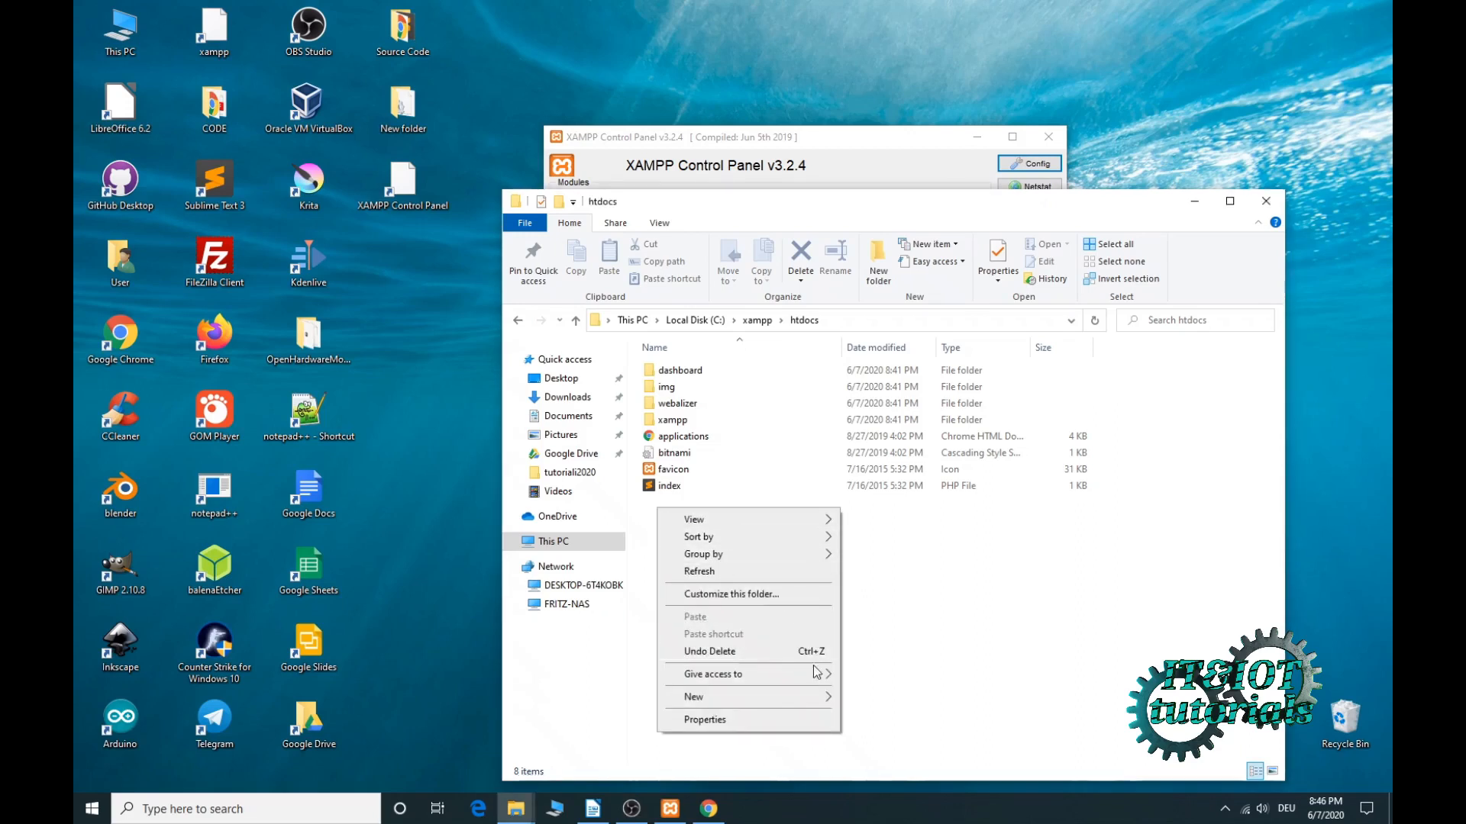
{"action": "mouse_move", "coordinate": [807, 701]}
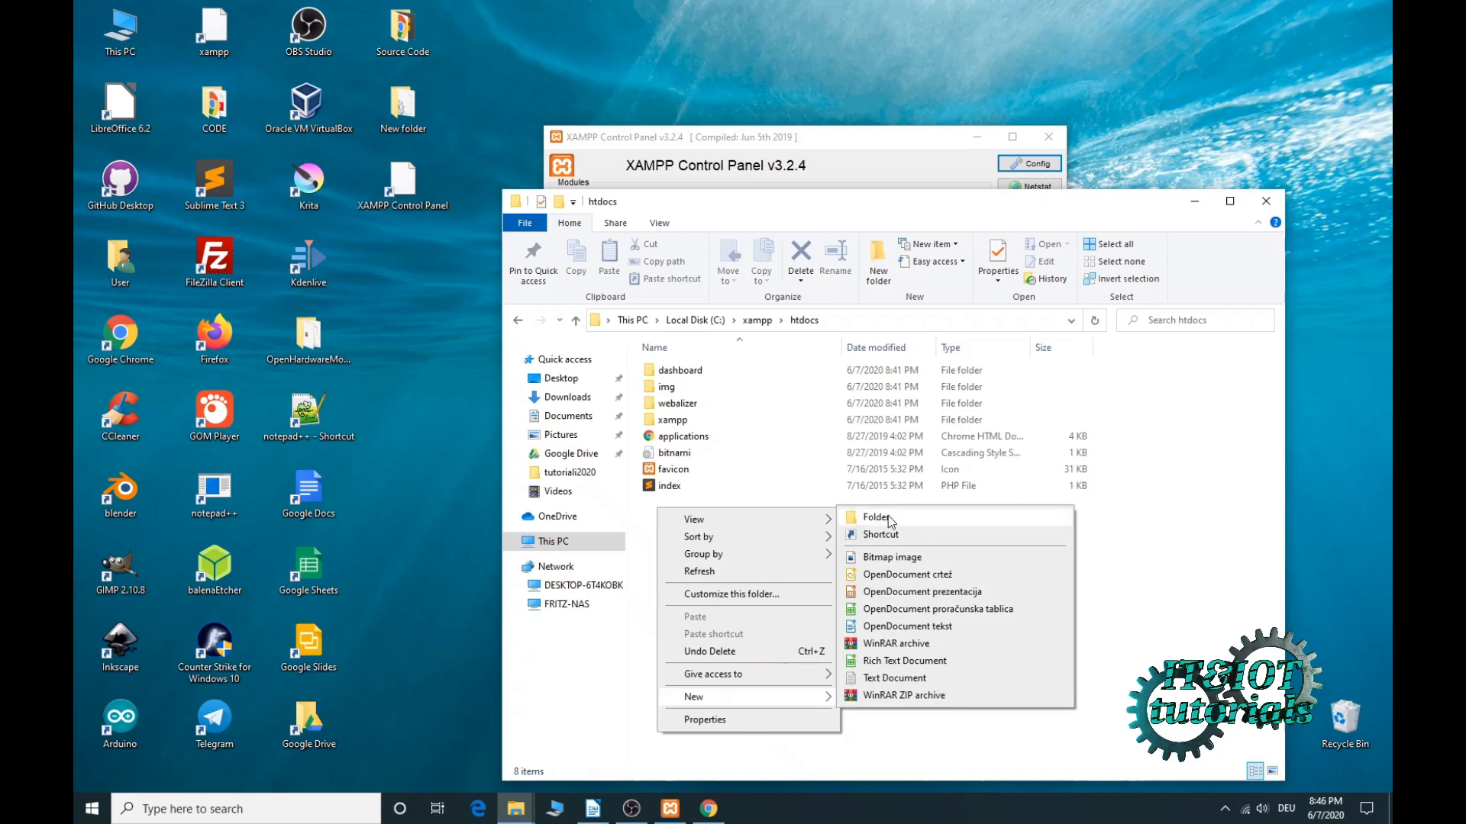
{"action": "left_click", "coordinate": [950, 518]}
{"action": "type", "text": "first"}
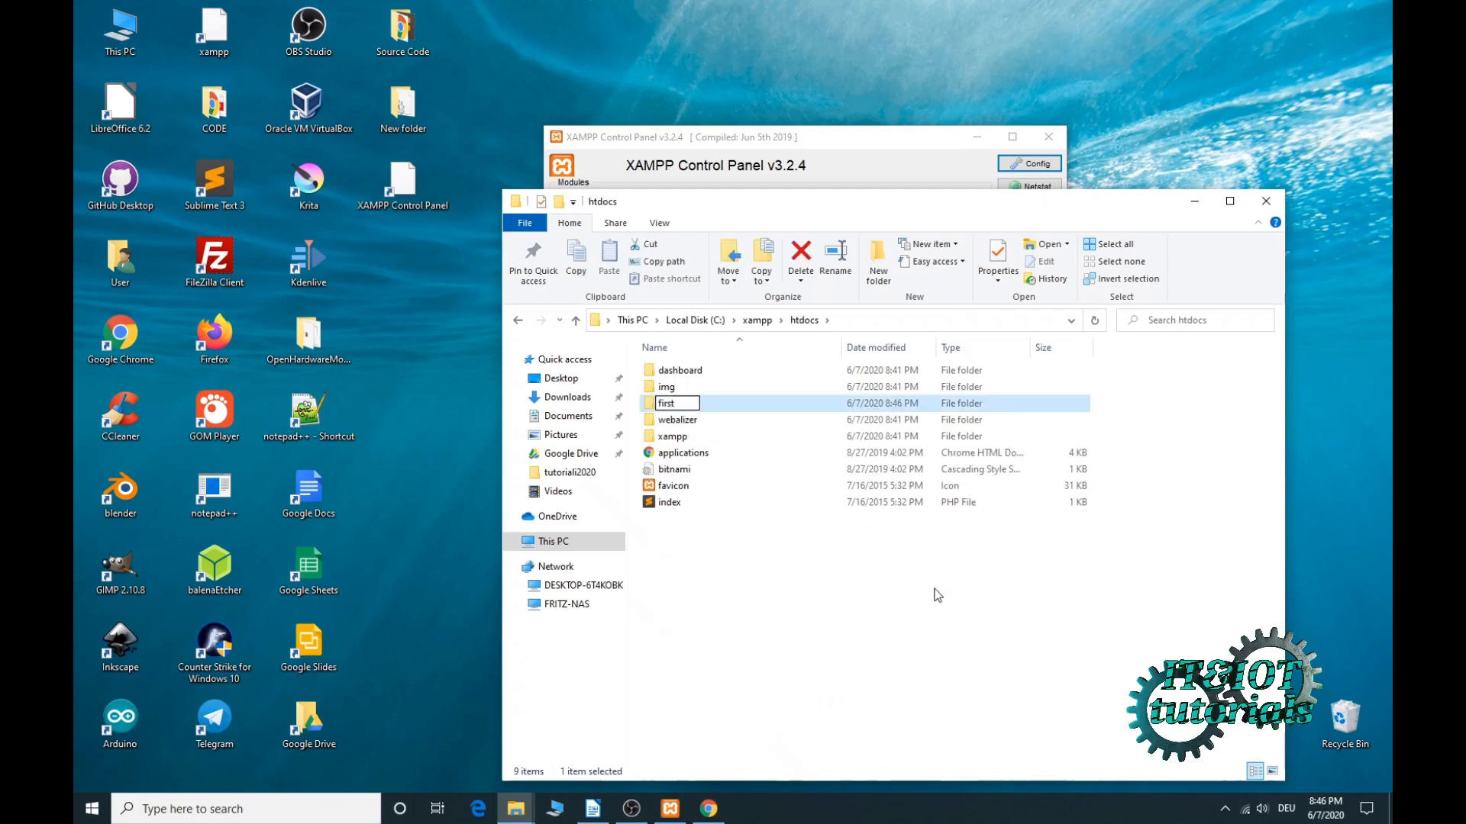
{"action": "type", "text": "_test"}
{"action": "key", "text": "Return"}
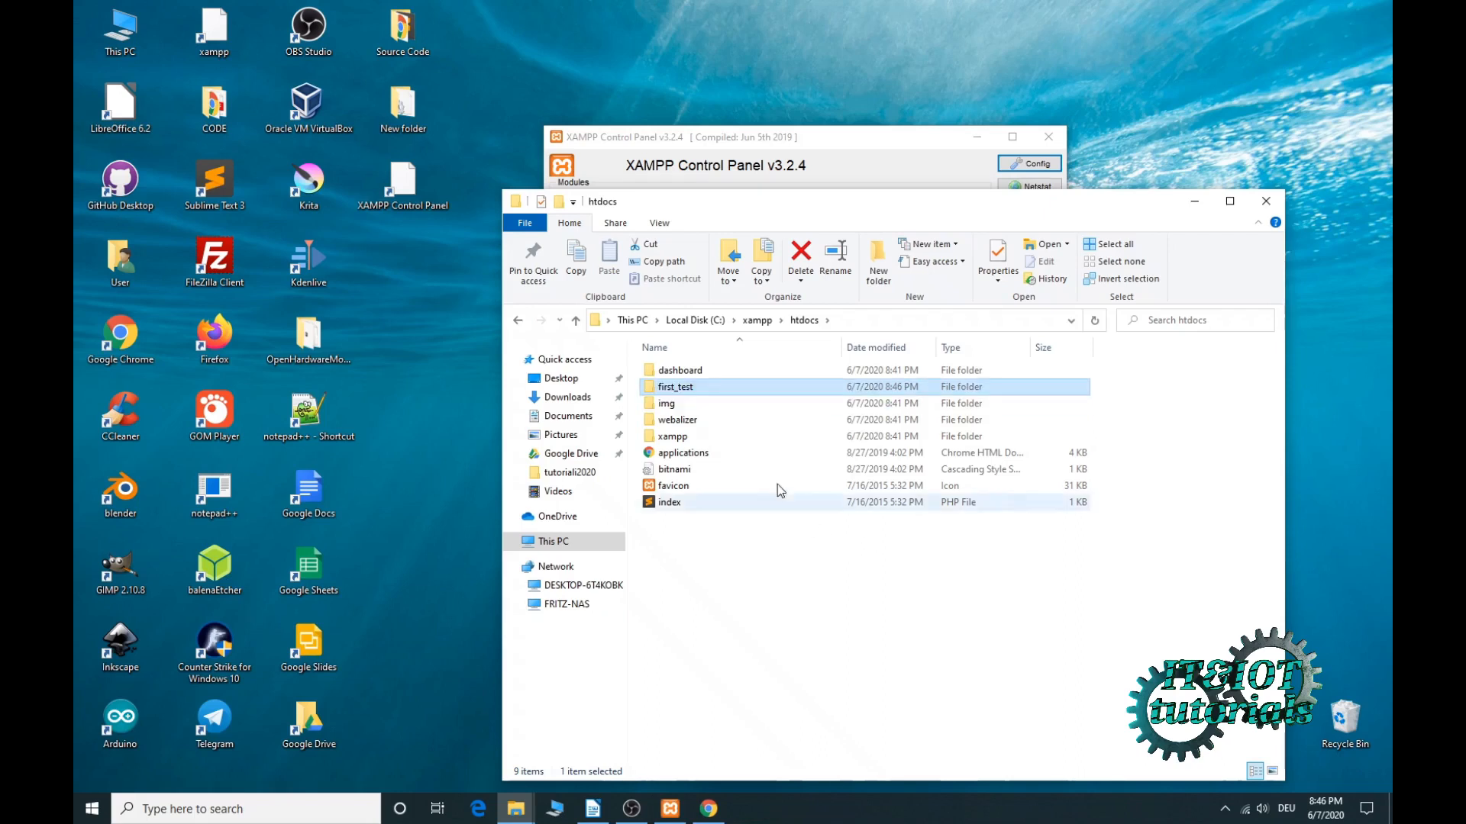
{"action": "double_click", "coordinate": [664, 390]}
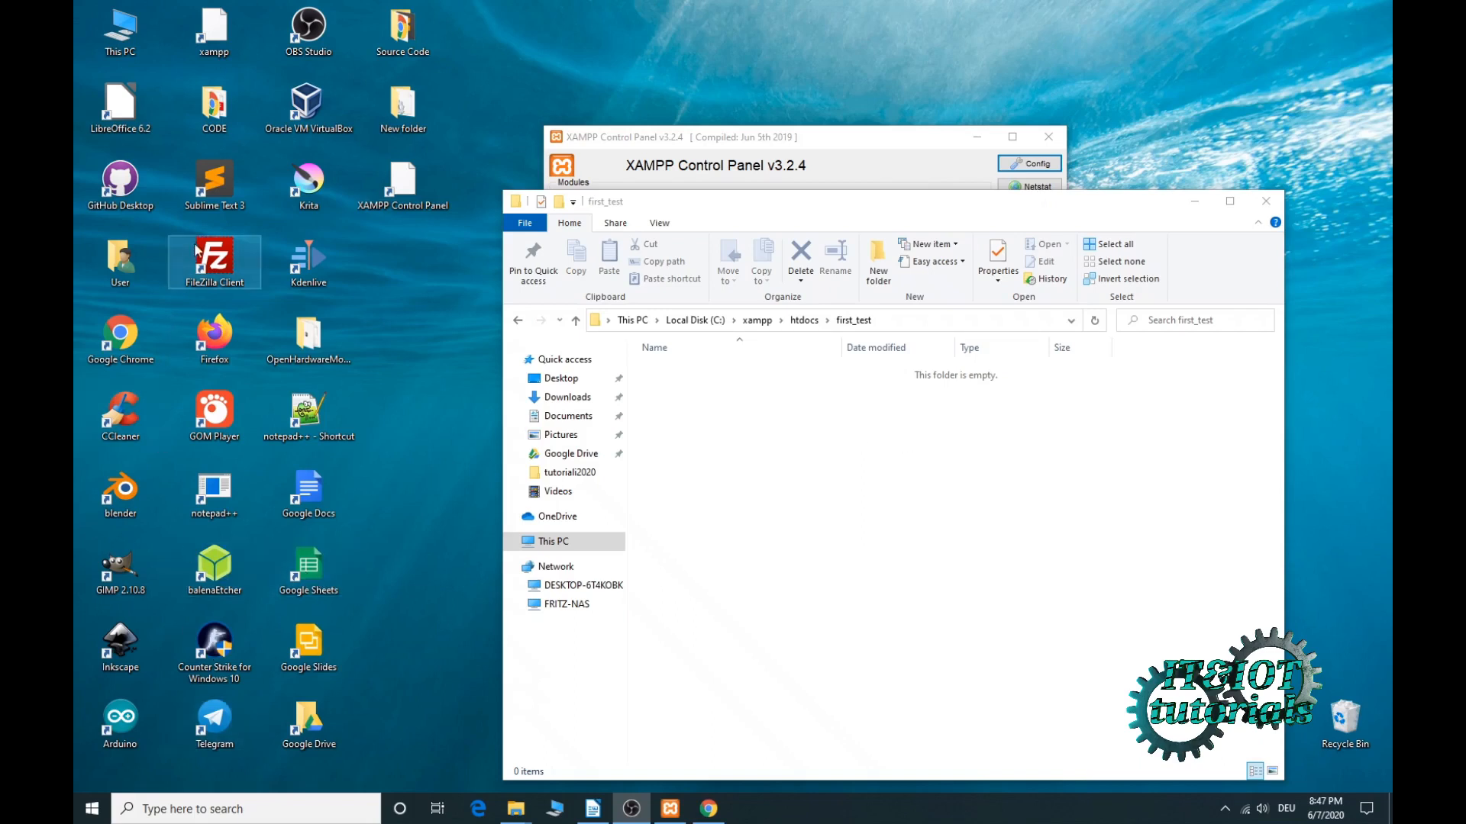
- Switch to Sublime Text and write the PHP opening tag <?php and closing tag ?> with three blank lines between them
{"action": "double_click", "coordinate": [213, 182]}
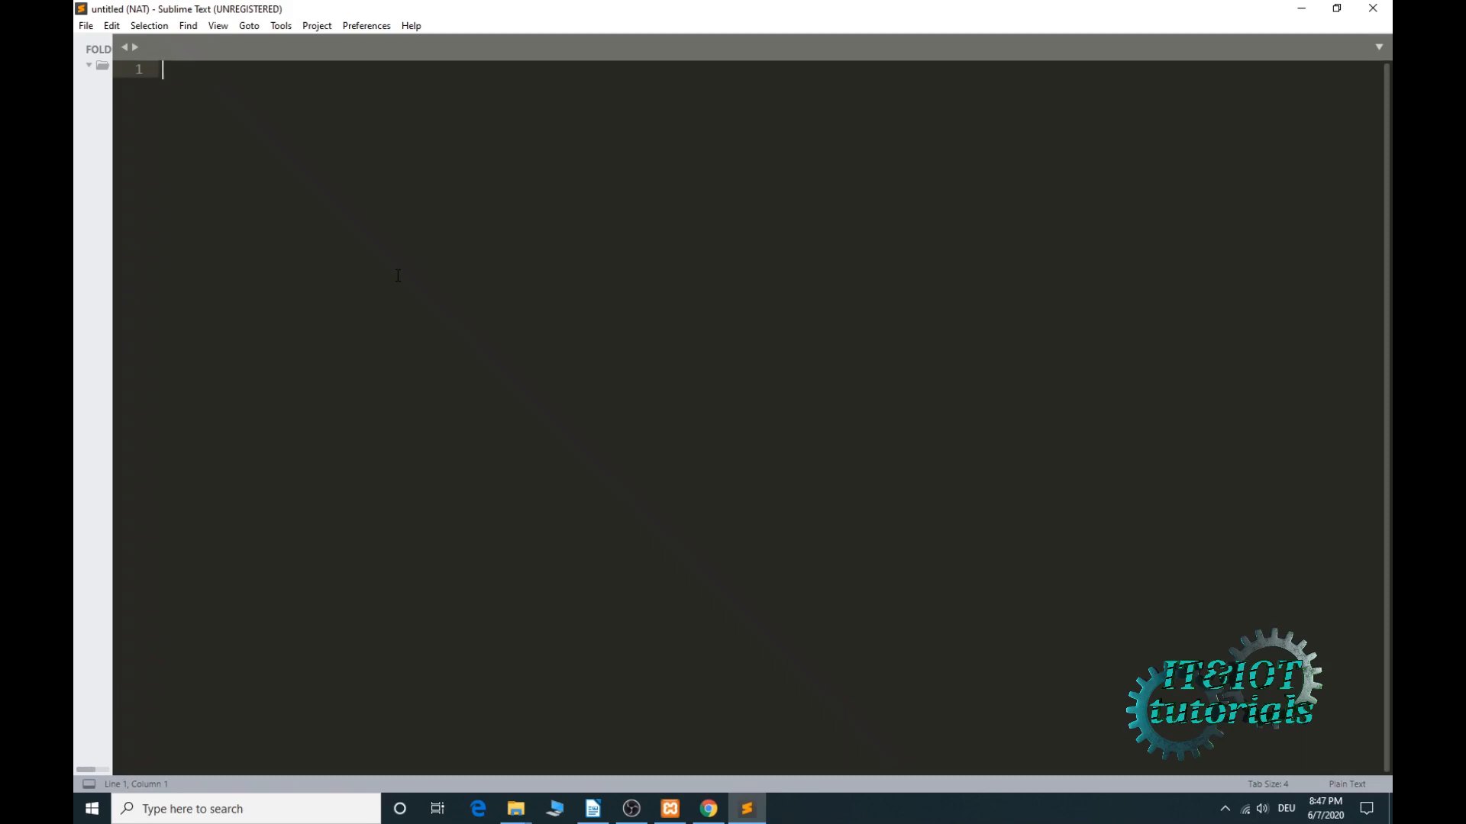
{"action": "type", "text": "<"}
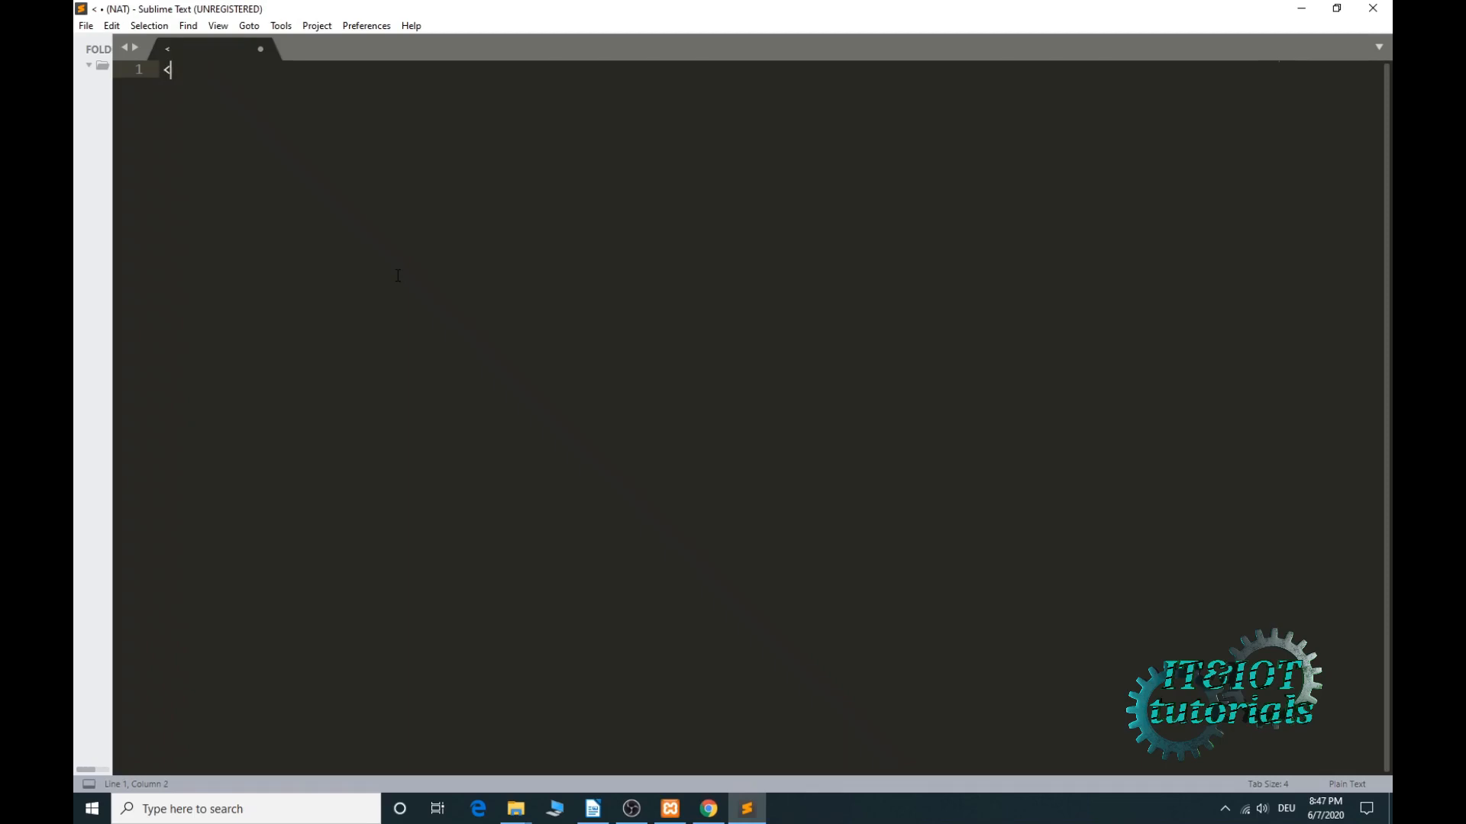
{"action": "type", "text": "?"}
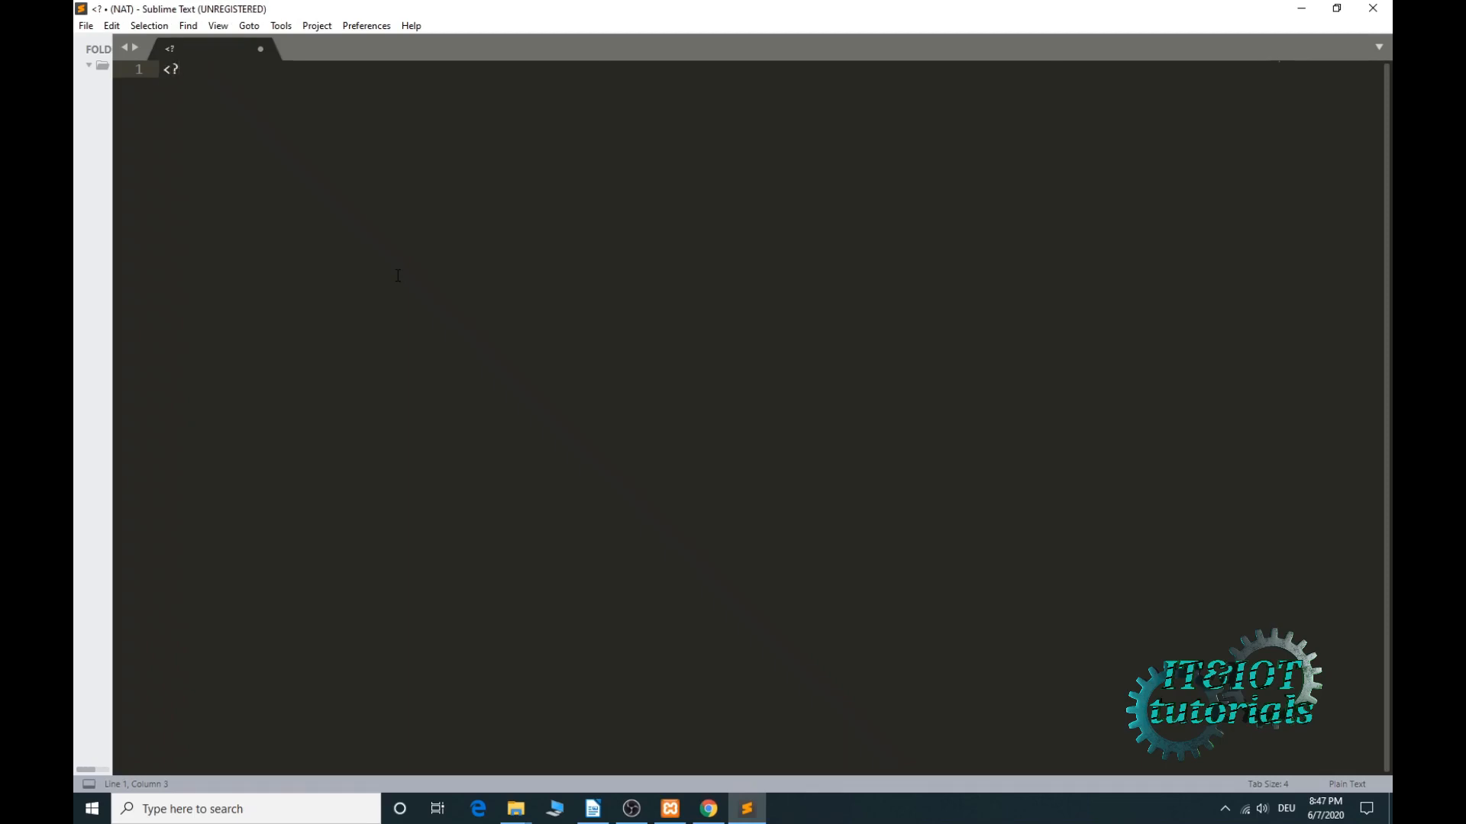
{"action": "type", "text": "php"}
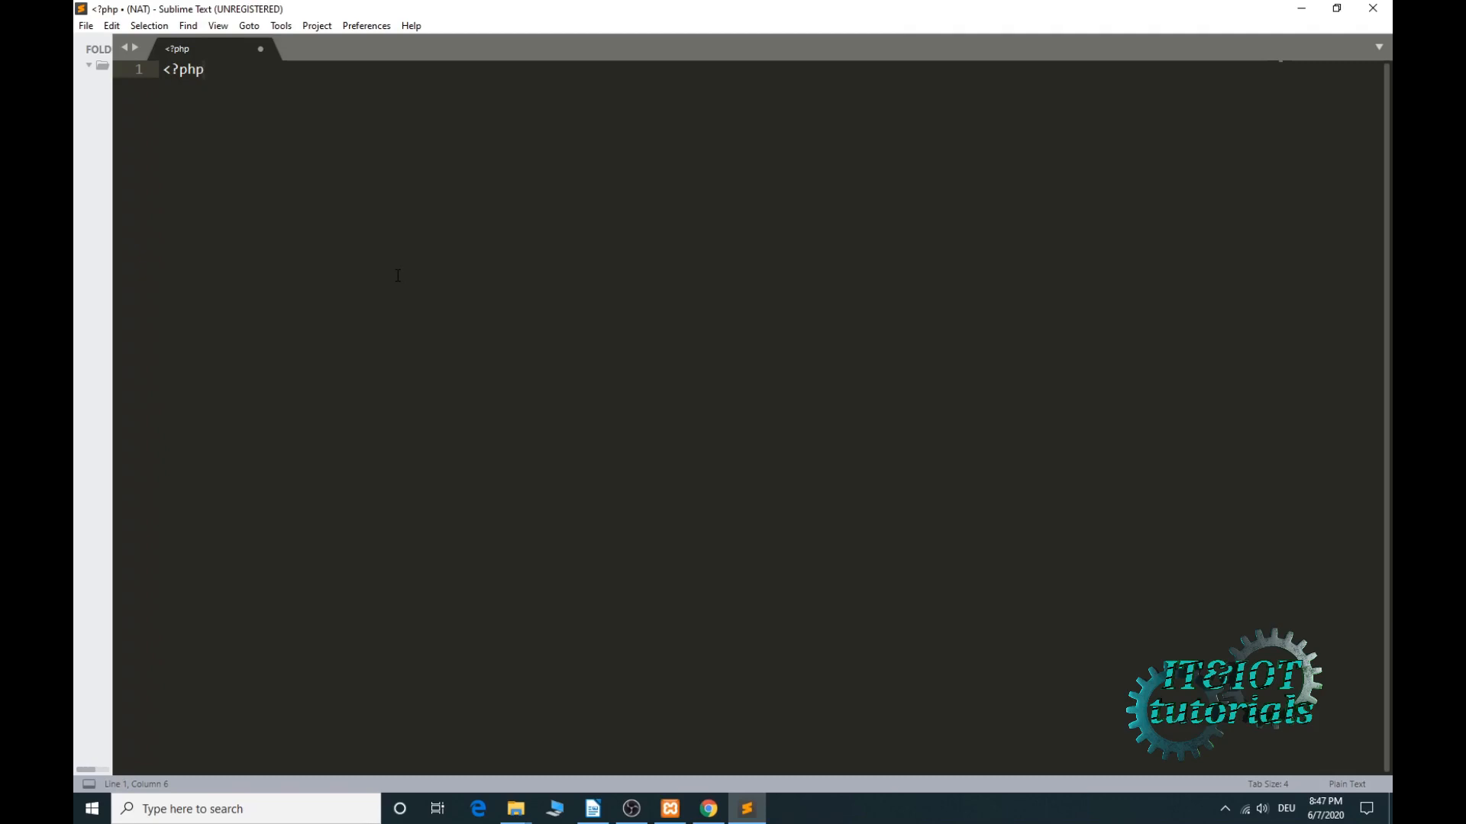
{"action": "key", "text": "Return"}
{"action": "key", "text": "Return"}
{"action": "key", "text": "Return"}
{"action": "key", "text": "Return"}
{"action": "type", "text": "?"}
{"action": "type", "text": "<>"}
{"action": "key", "text": "BackSpace"}
{"action": "key", "text": "BackSpace"}
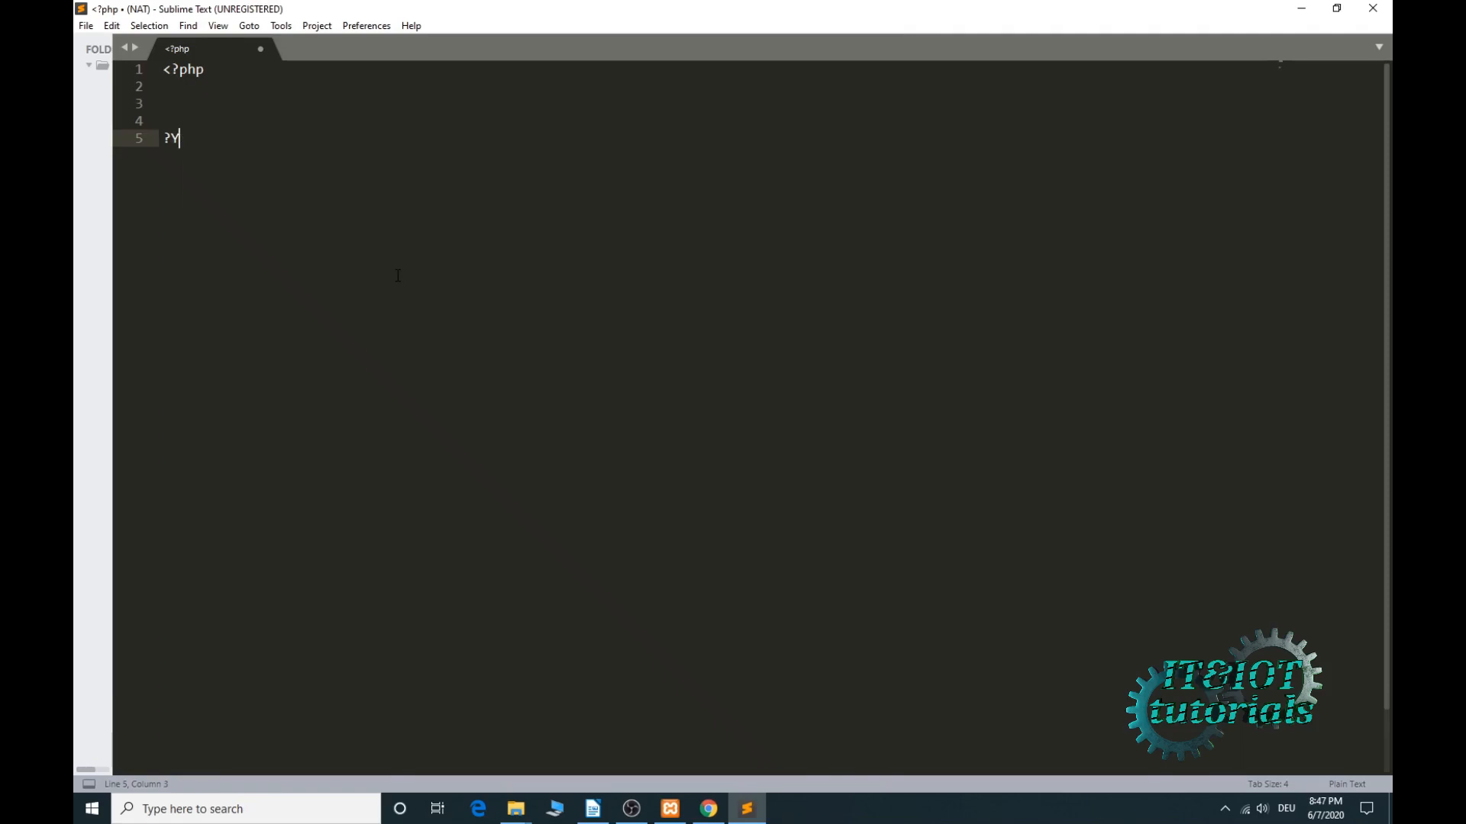
{"action": "type", "text": ">"}
{"action": "key", "text": "Up"}
{"action": "key", "text": "Up"}
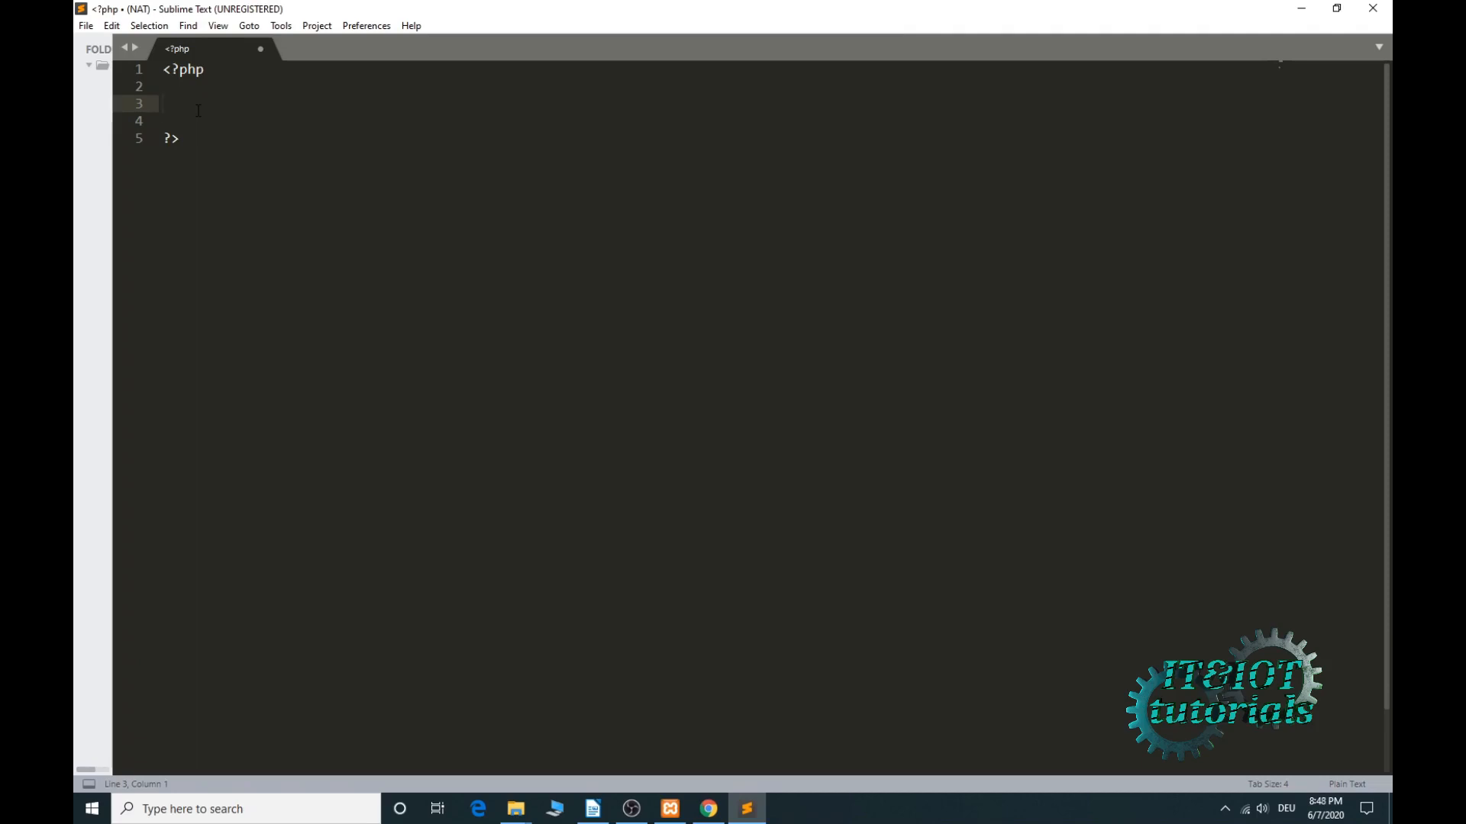
- Set the file's syntax to PHP and write echo "My first PHP file"; on line 3
{"action": "type", "text": "echo"}
{"action": "left_click", "coordinate": [1332, 784]}
{"action": "left_click", "coordinate": [1212, 599]}
{"action": "type", "text": "\""}
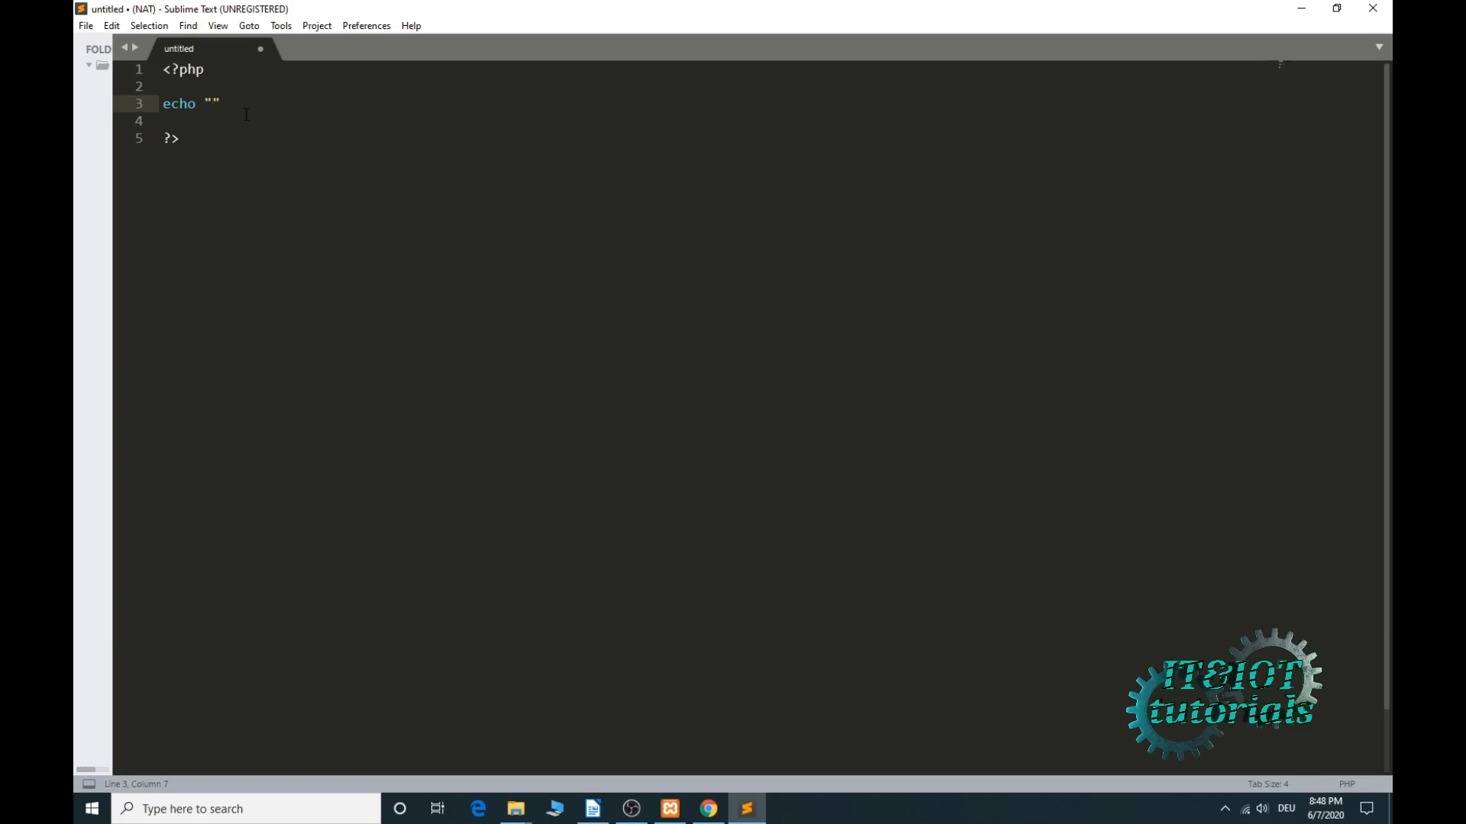
{"action": "type", "text": "My"}
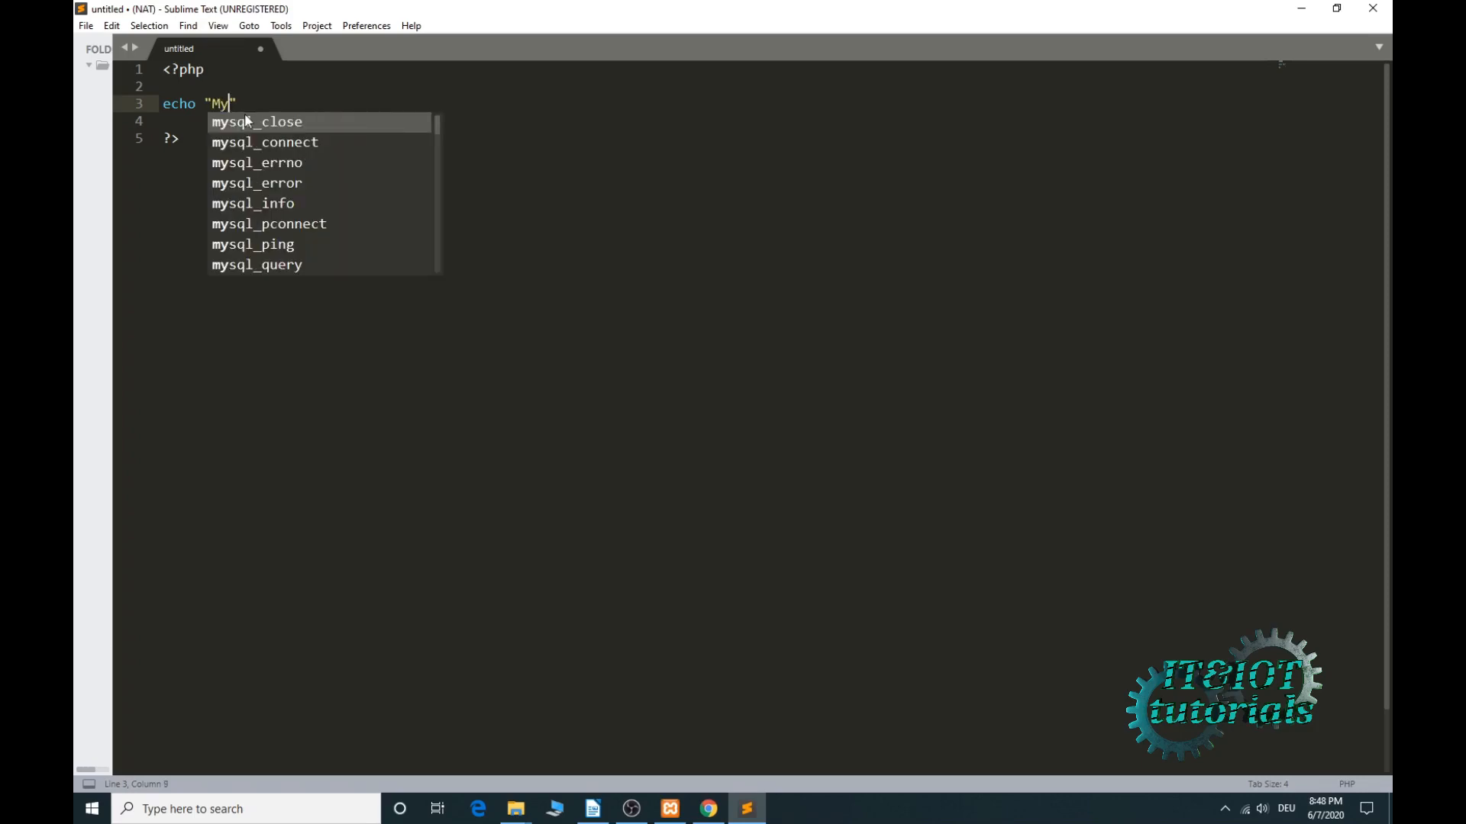
{"action": "type", "text": " first"}
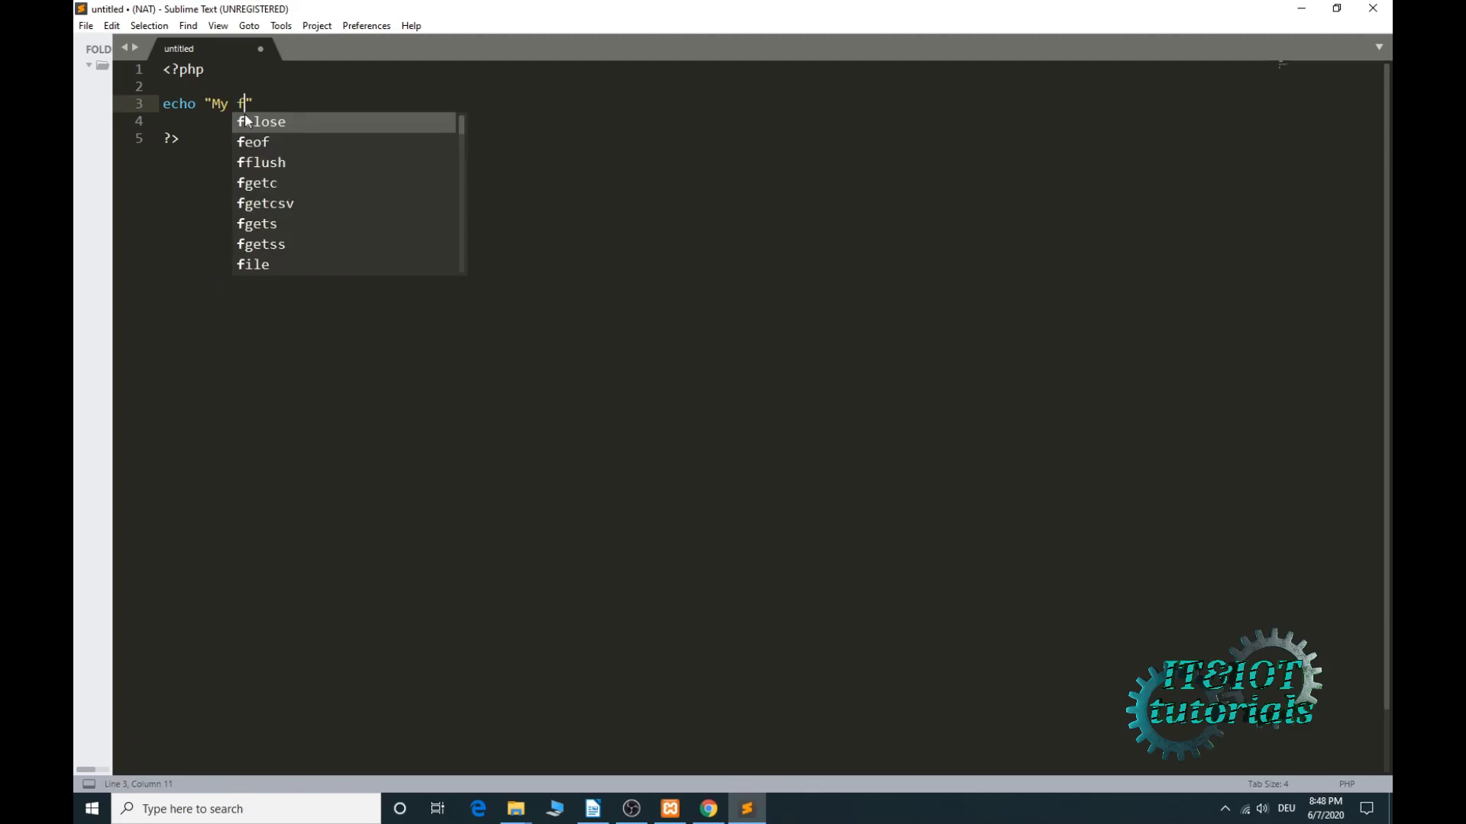
{"action": "type", "text": " PHP"}
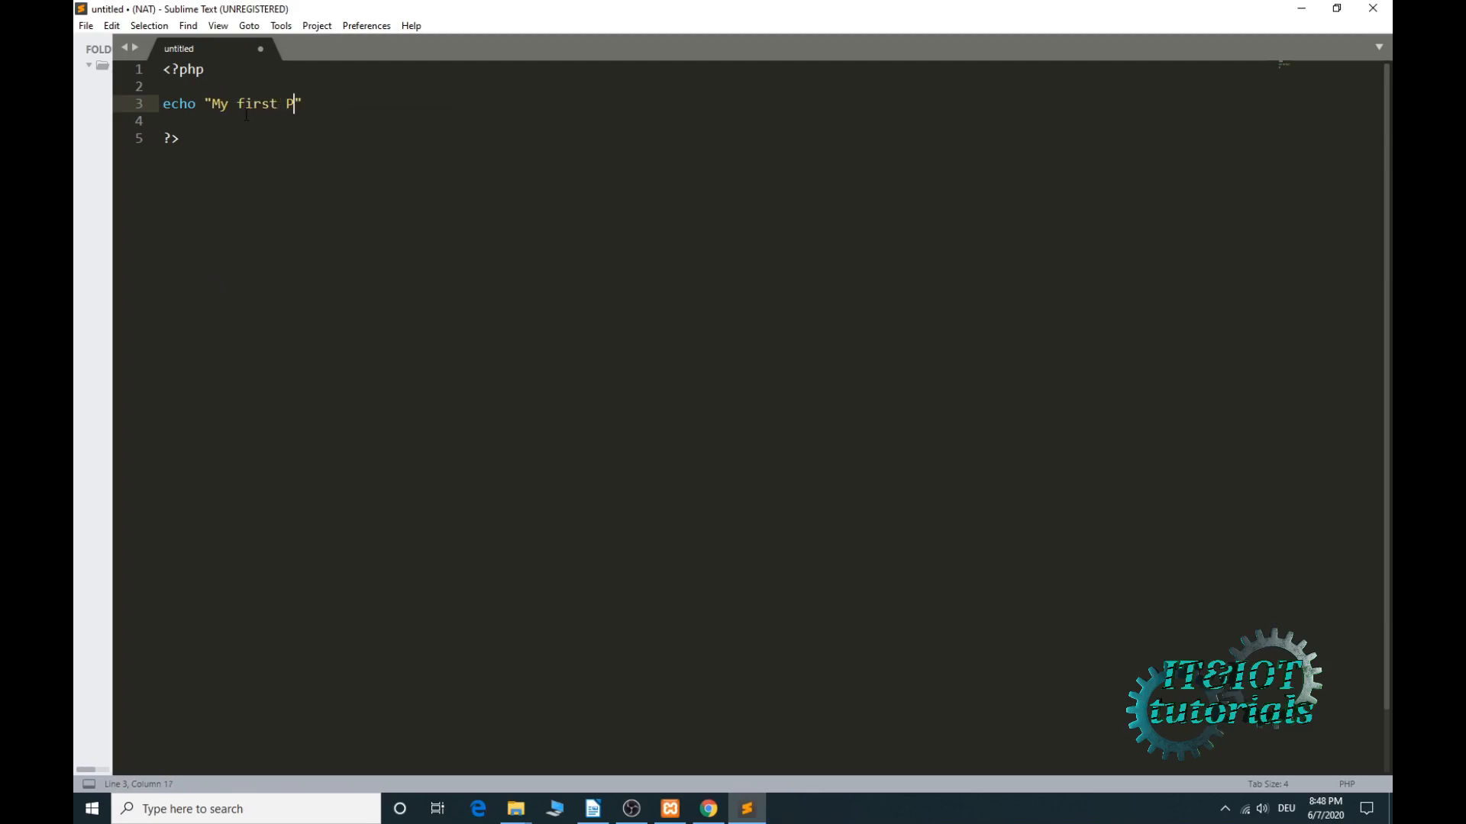
{"action": "type", "text": " file"}
{"action": "key", "text": "Right"}
{"action": "type", "text": ";"}
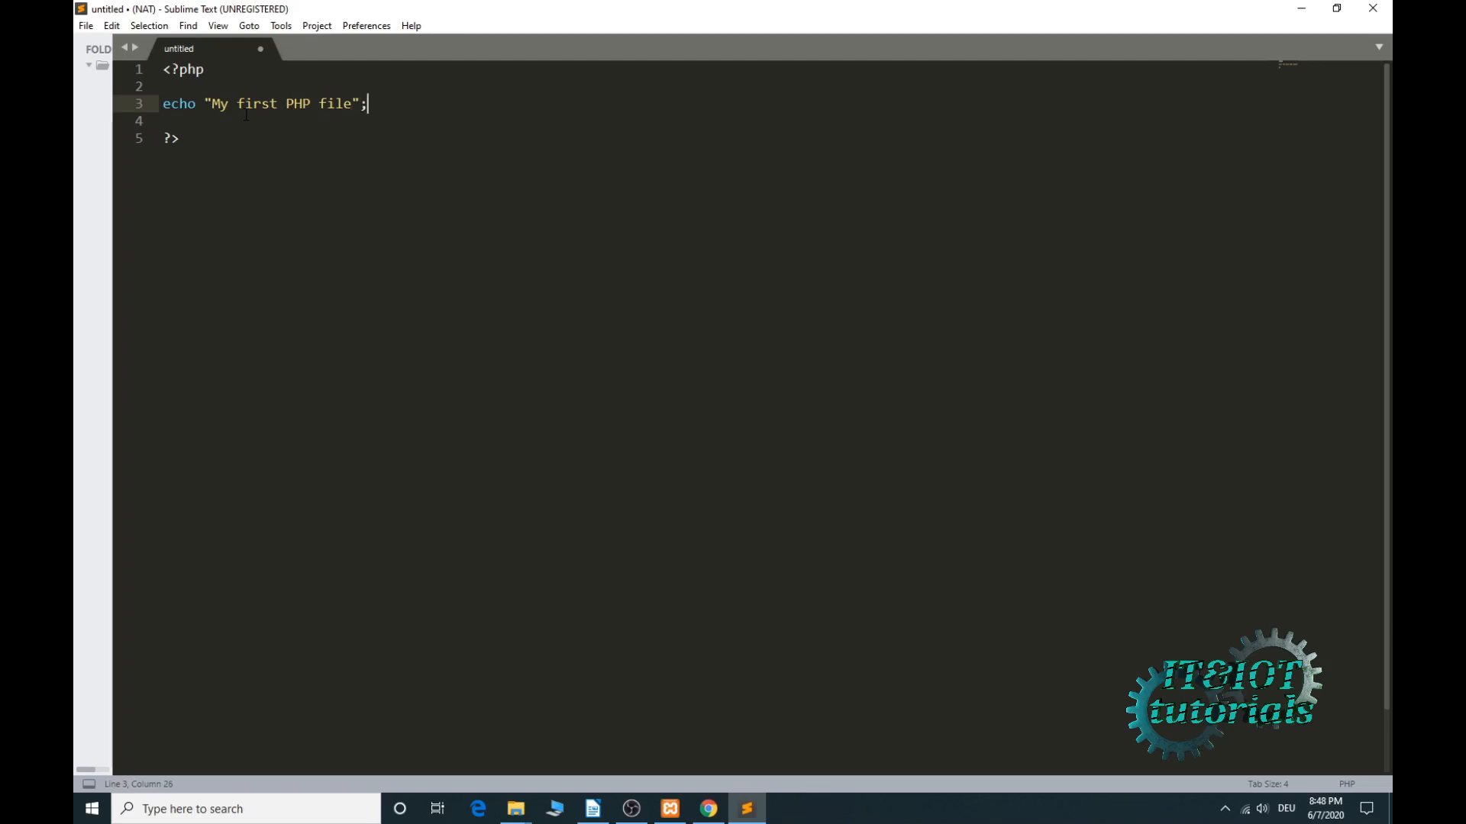
- Start saving the untitled PHP file under a new name
{"action": "left_click", "coordinate": [85, 25]}
{"action": "left_click", "coordinate": [120, 182]}
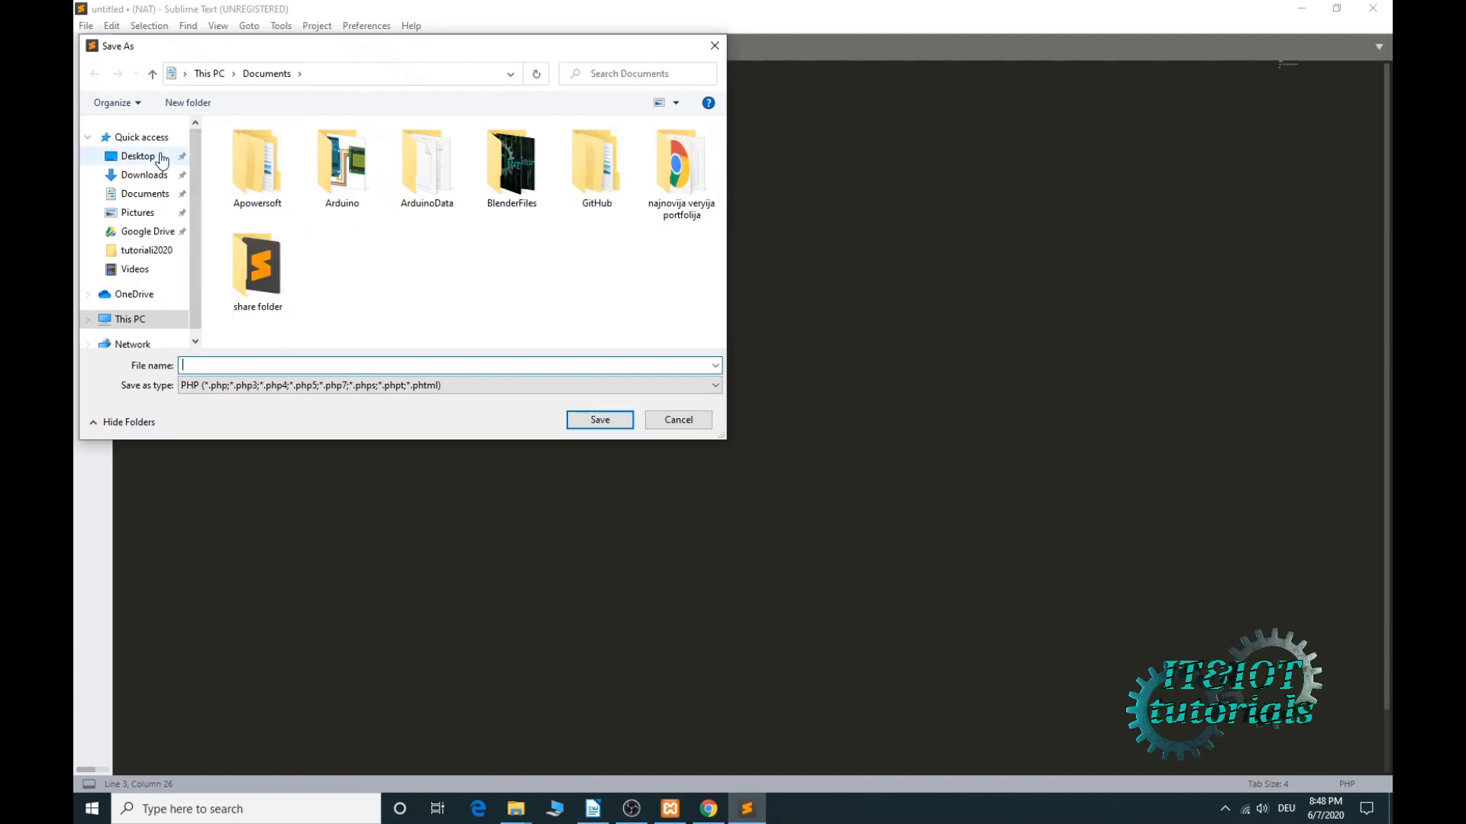
{"action": "left_click_drag", "start_coordinate": [198, 203], "coordinate": [196, 331]}
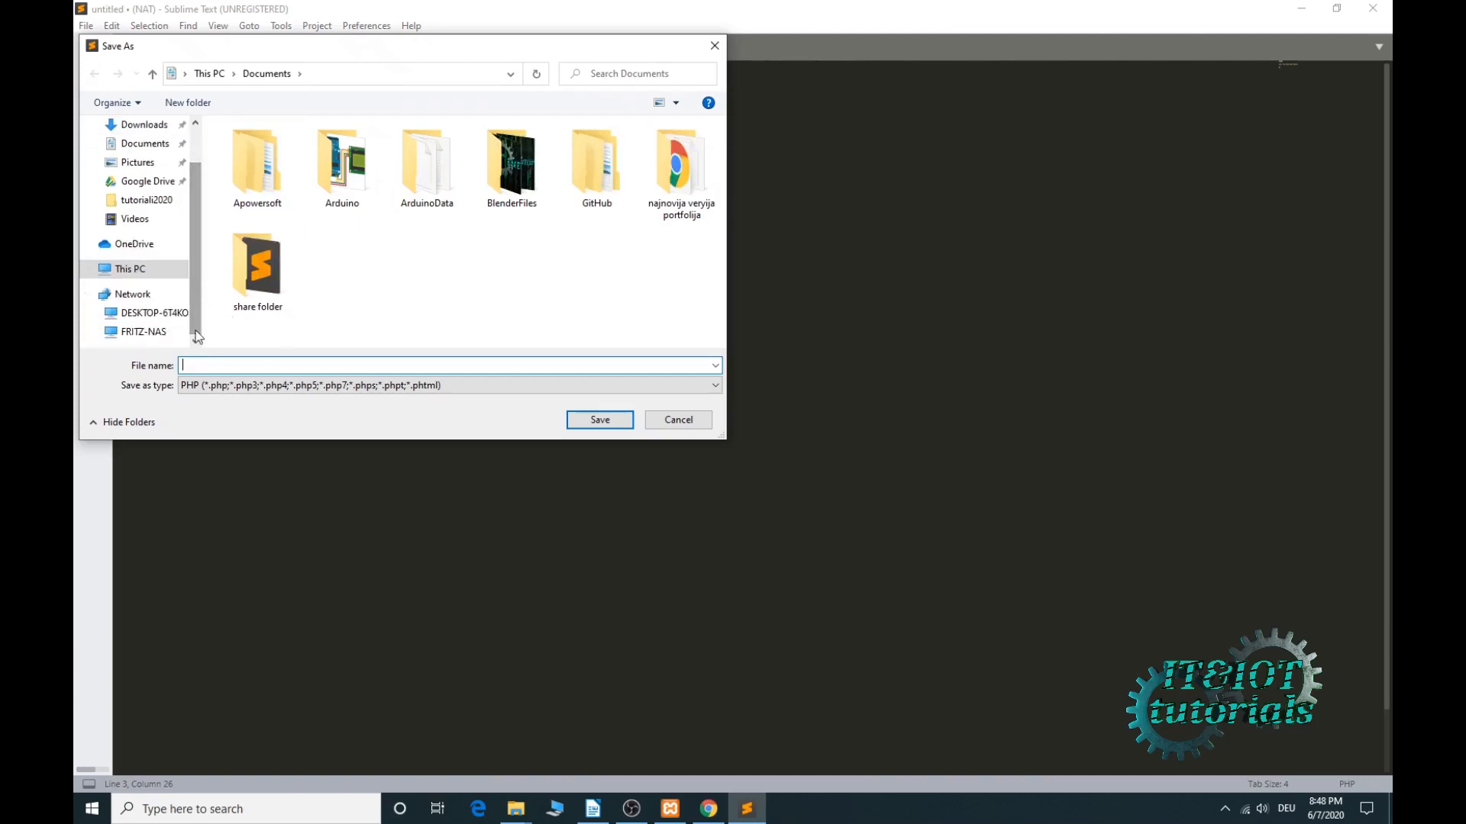
{"action": "scroll", "coordinate": [174, 240], "scroll_direction": "up", "scroll_amount": 2}
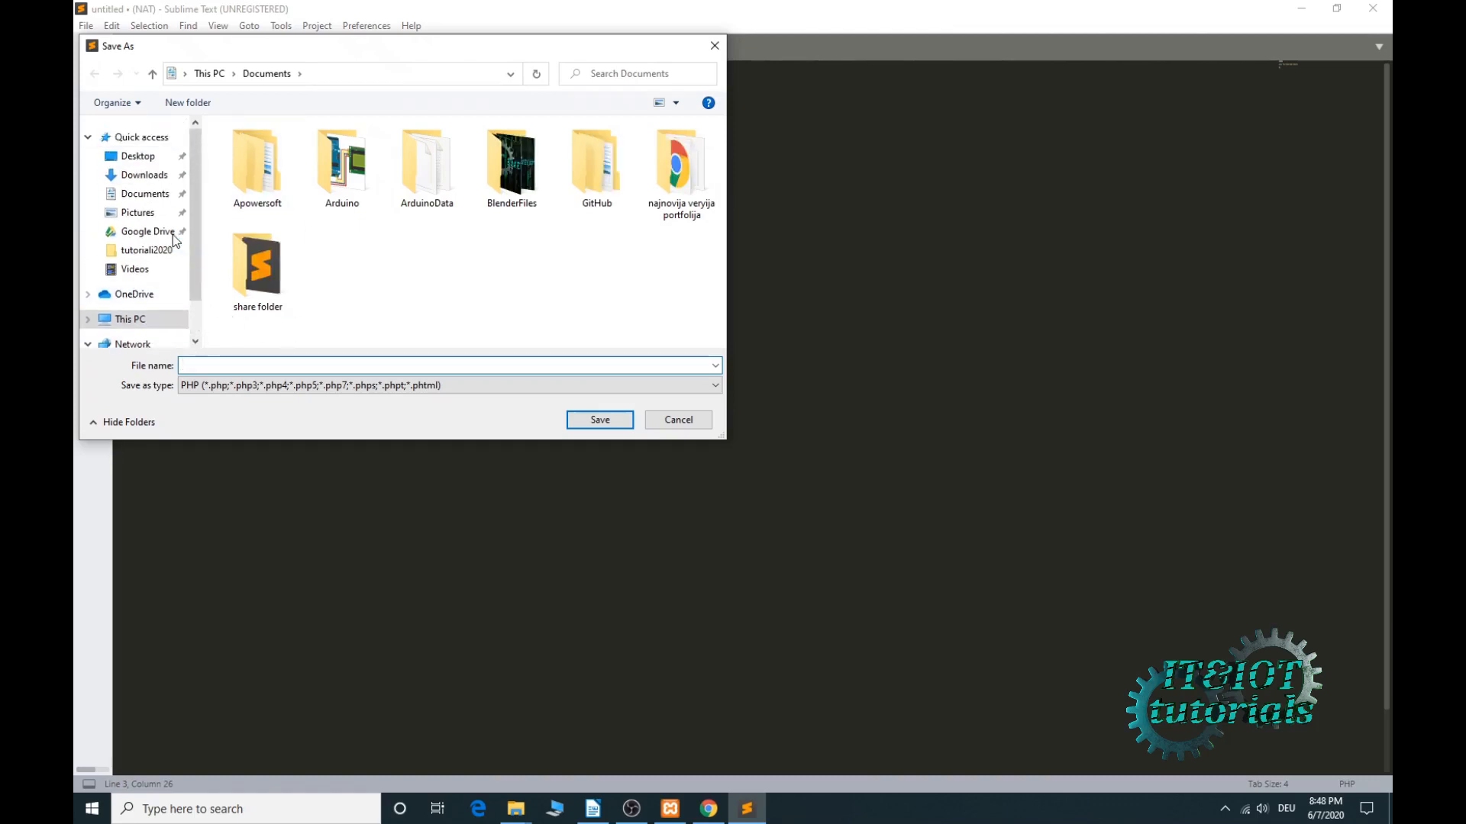
{"action": "scroll", "coordinate": [145, 290], "scroll_direction": "down", "scroll_amount": 1}
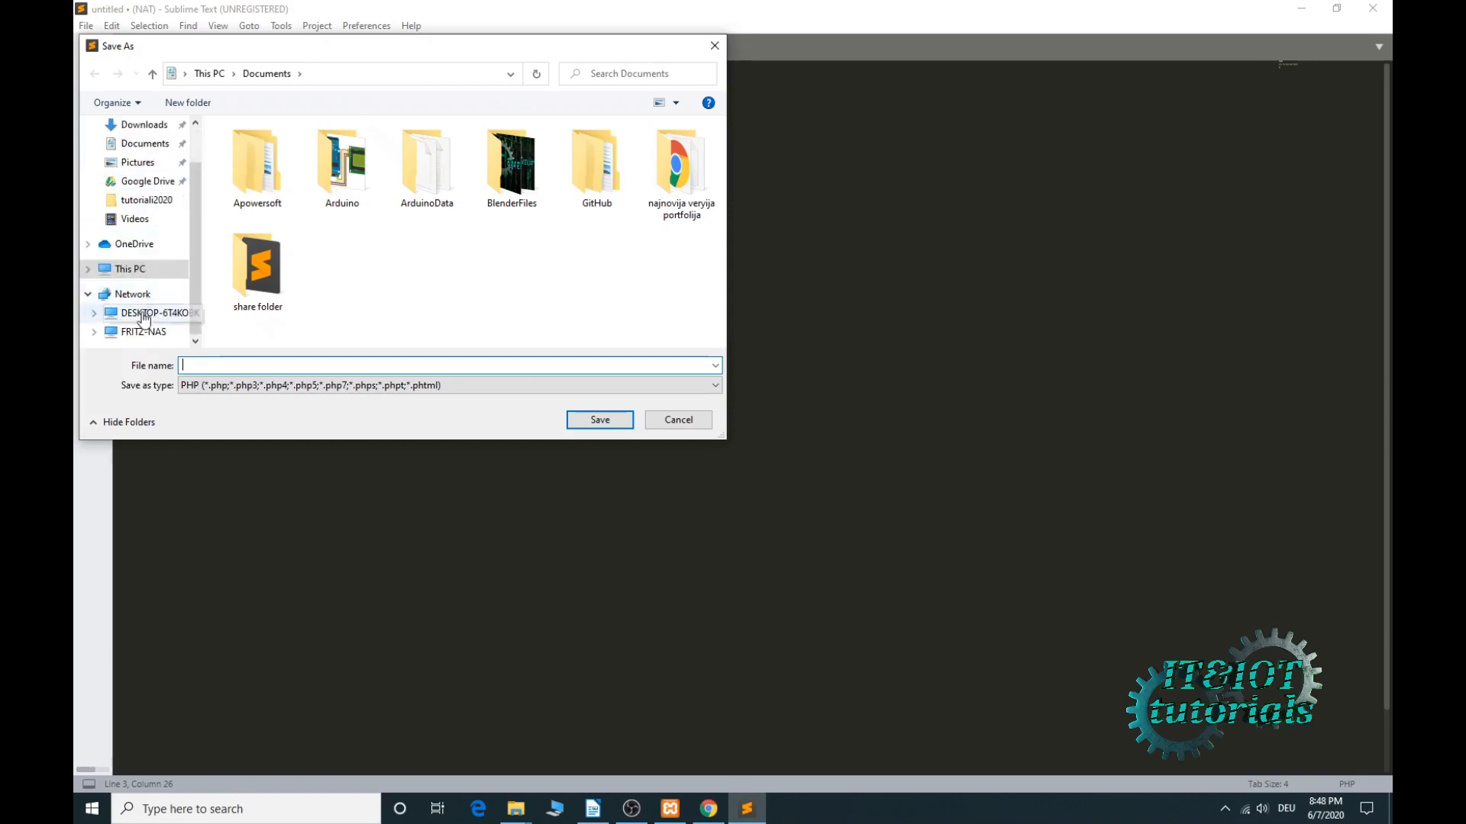
{"action": "left_click", "coordinate": [143, 316]}
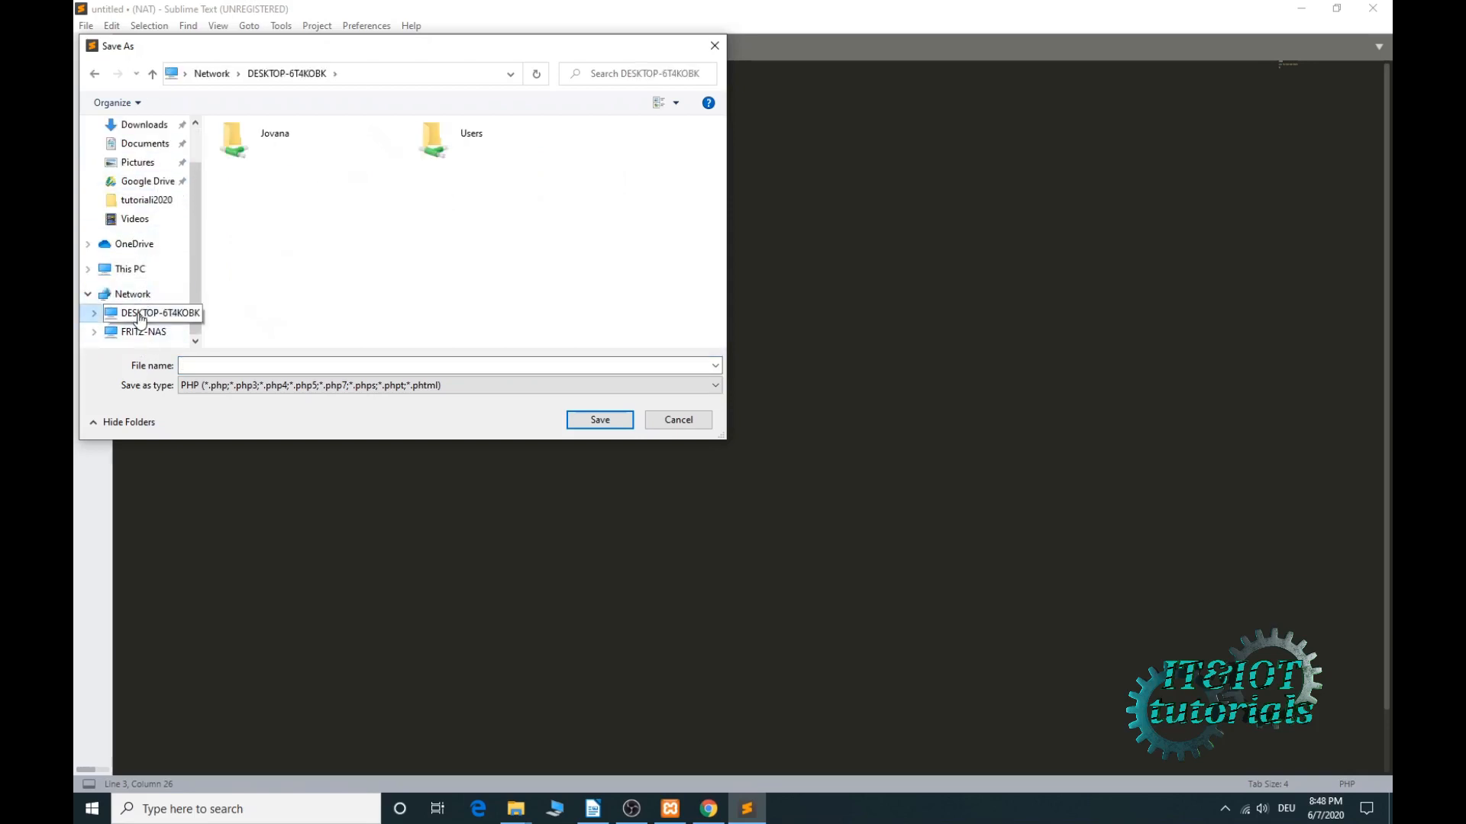
{"action": "left_click", "coordinate": [143, 332]}
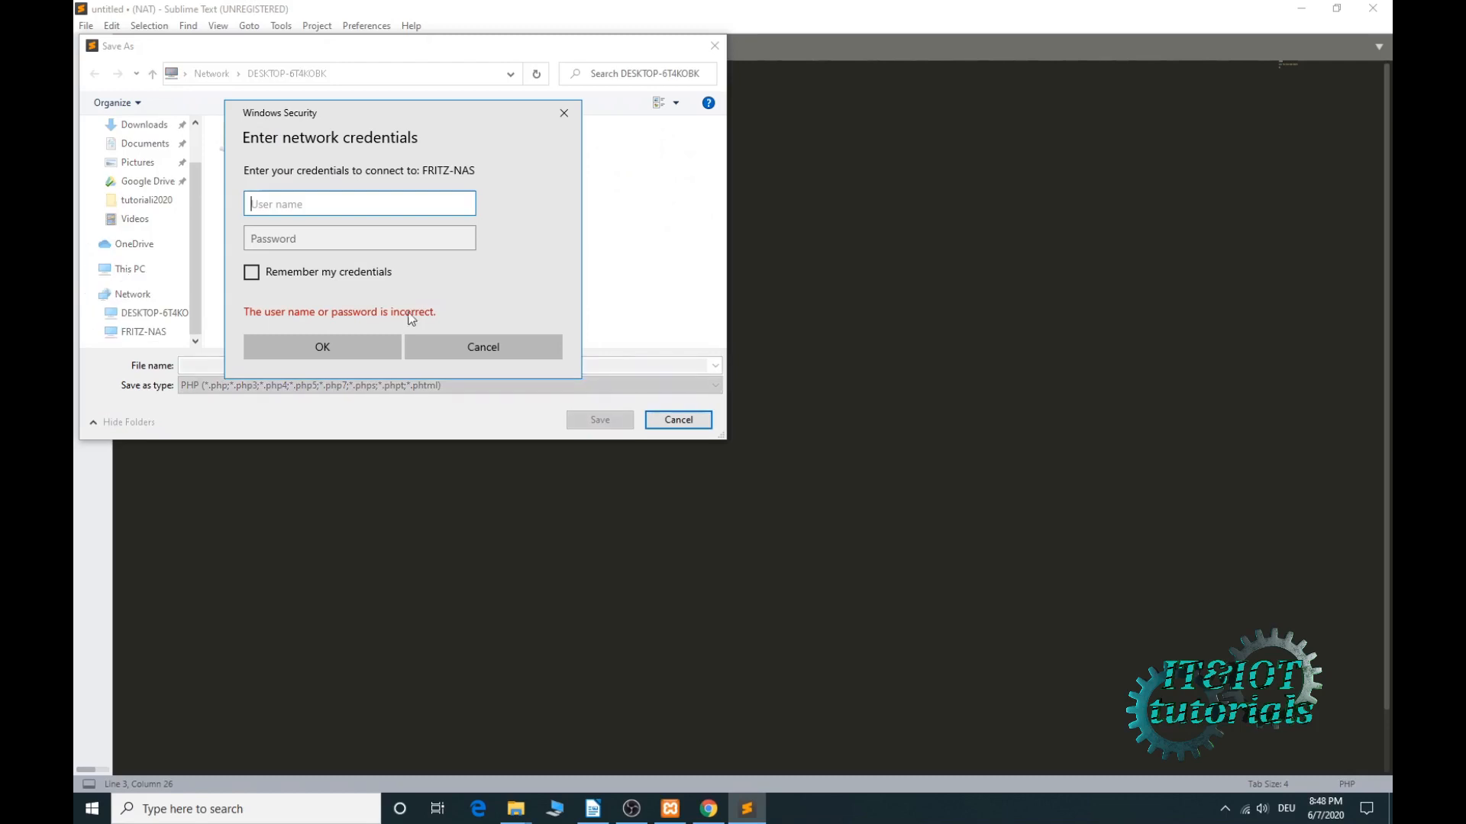
{"action": "left_click", "coordinate": [418, 345]}
- Save the PHP file under the name index in the C:\xampp\htdocs\first_test folder
{"action": "left_click", "coordinate": [130, 268]}
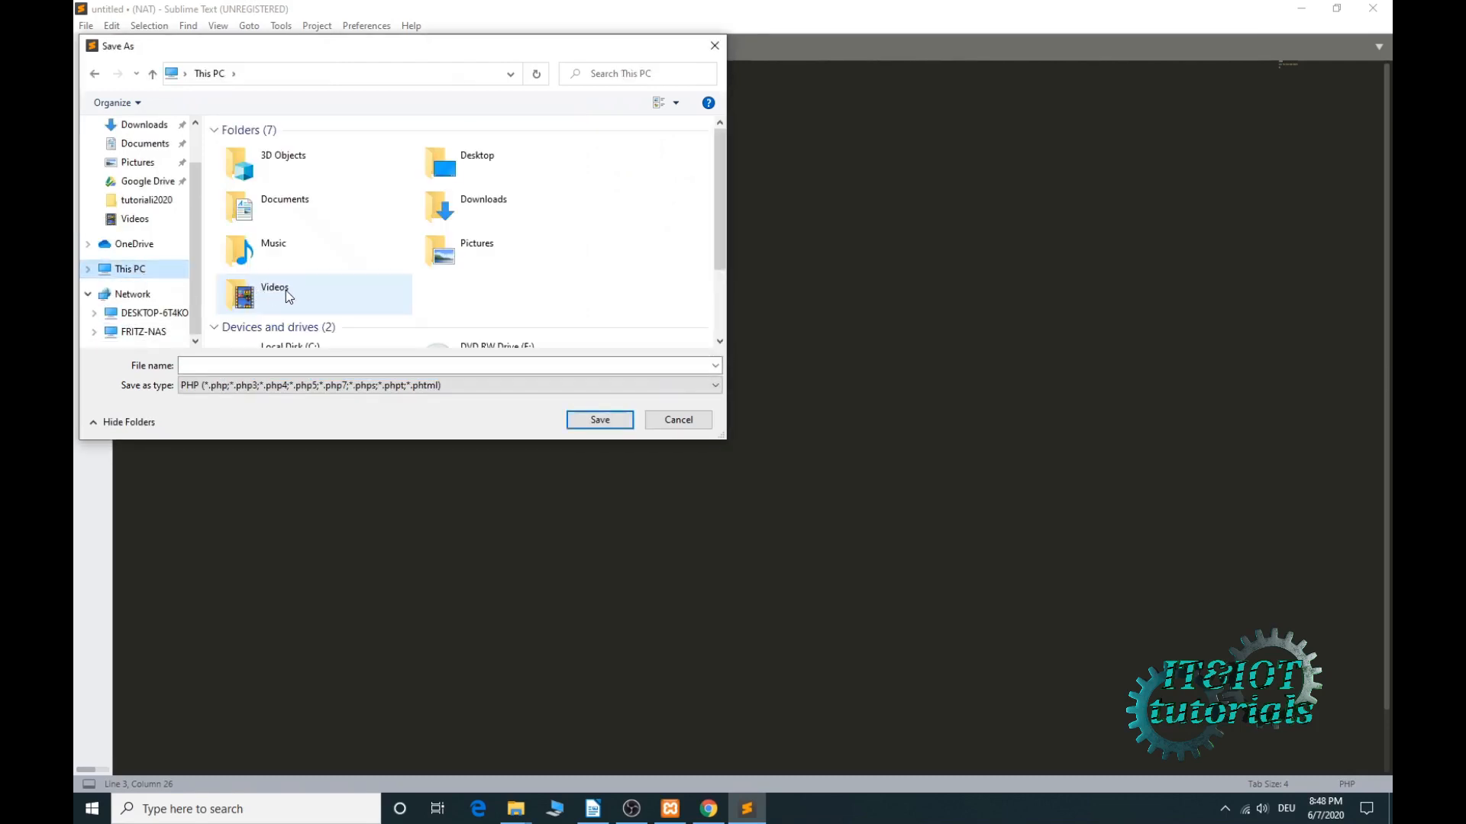
{"action": "scroll", "coordinate": [288, 297], "scroll_direction": "down", "scroll_amount": 2}
{"action": "double_click", "coordinate": [288, 267]}
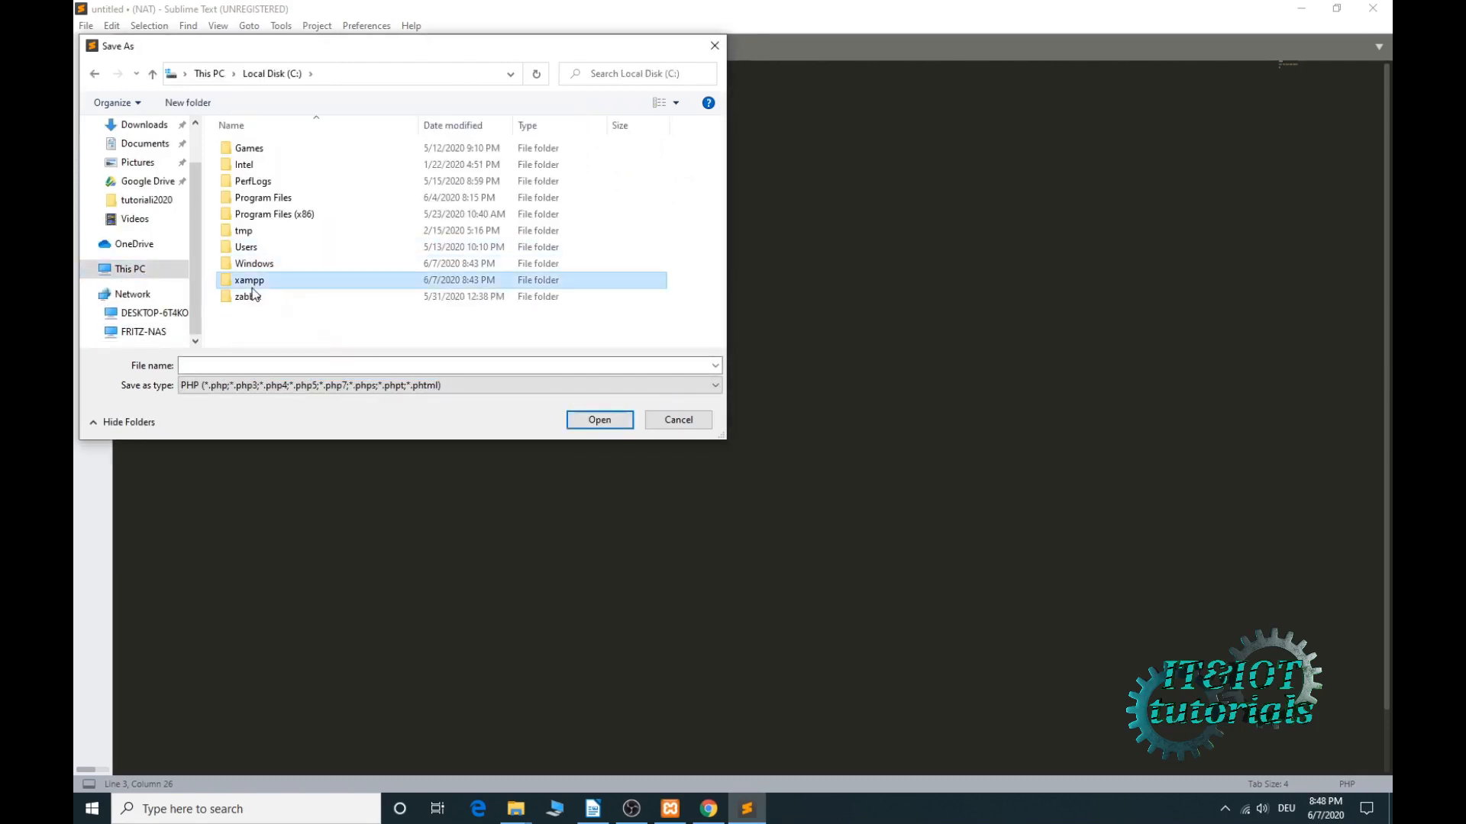
{"action": "double_click", "coordinate": [252, 283]}
{"action": "scroll", "coordinate": [254, 313], "scroll_direction": "down", "scroll_amount": 2}
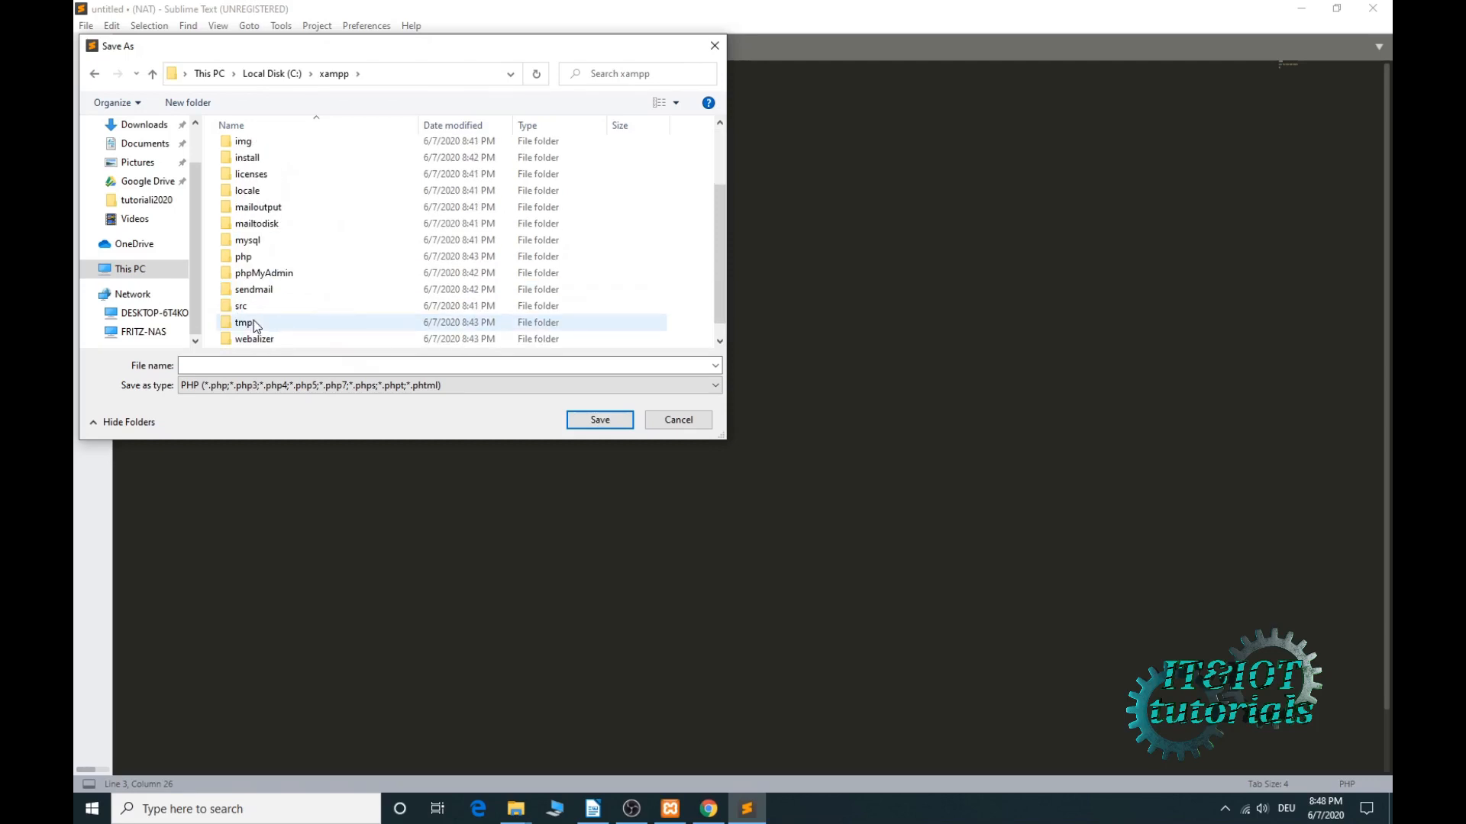
{"action": "scroll", "coordinate": [254, 320], "scroll_direction": "down", "scroll_amount": 1}
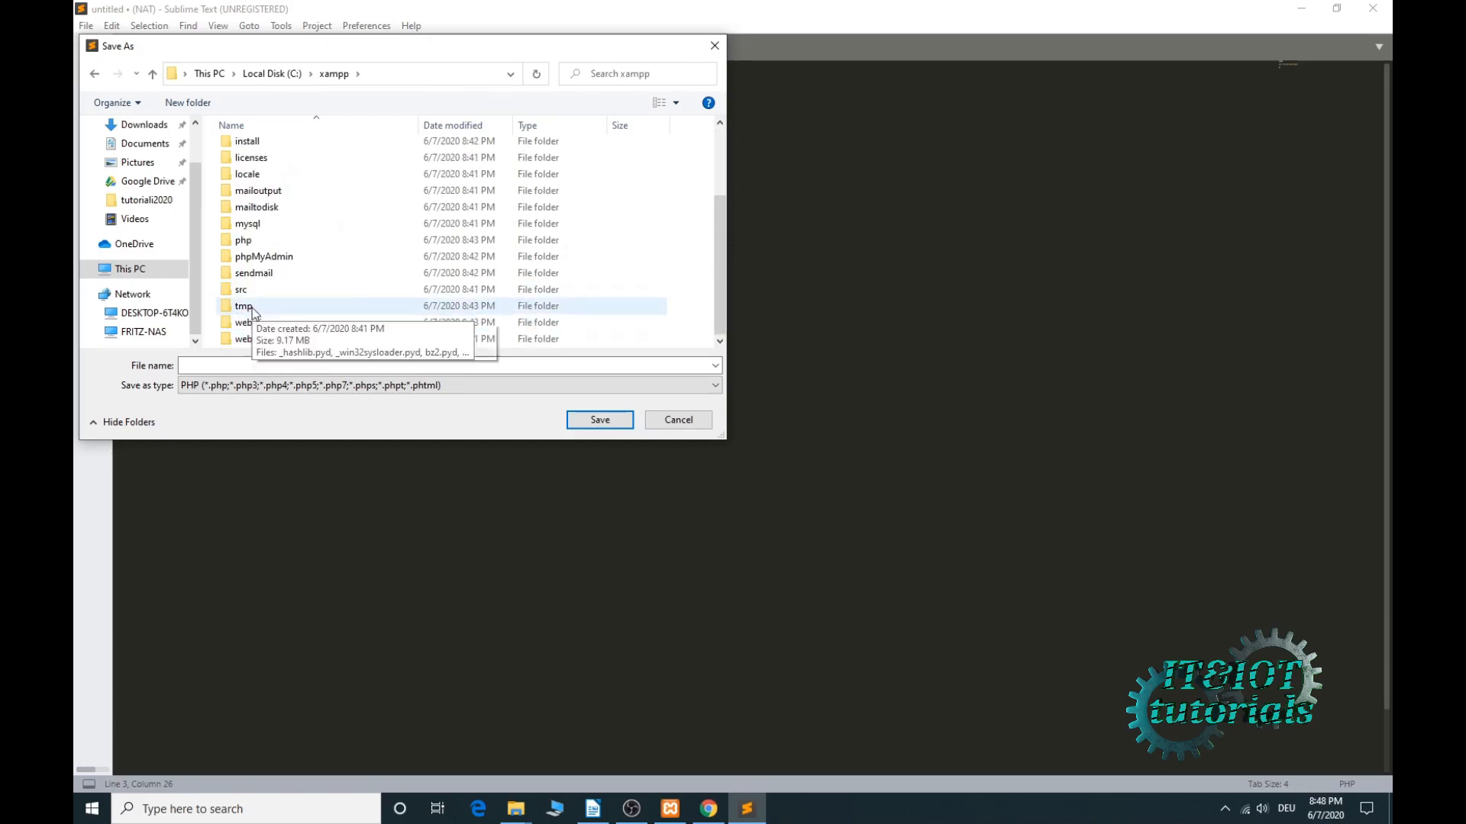
{"action": "scroll", "coordinate": [305, 226], "scroll_direction": "up", "scroll_amount": 2}
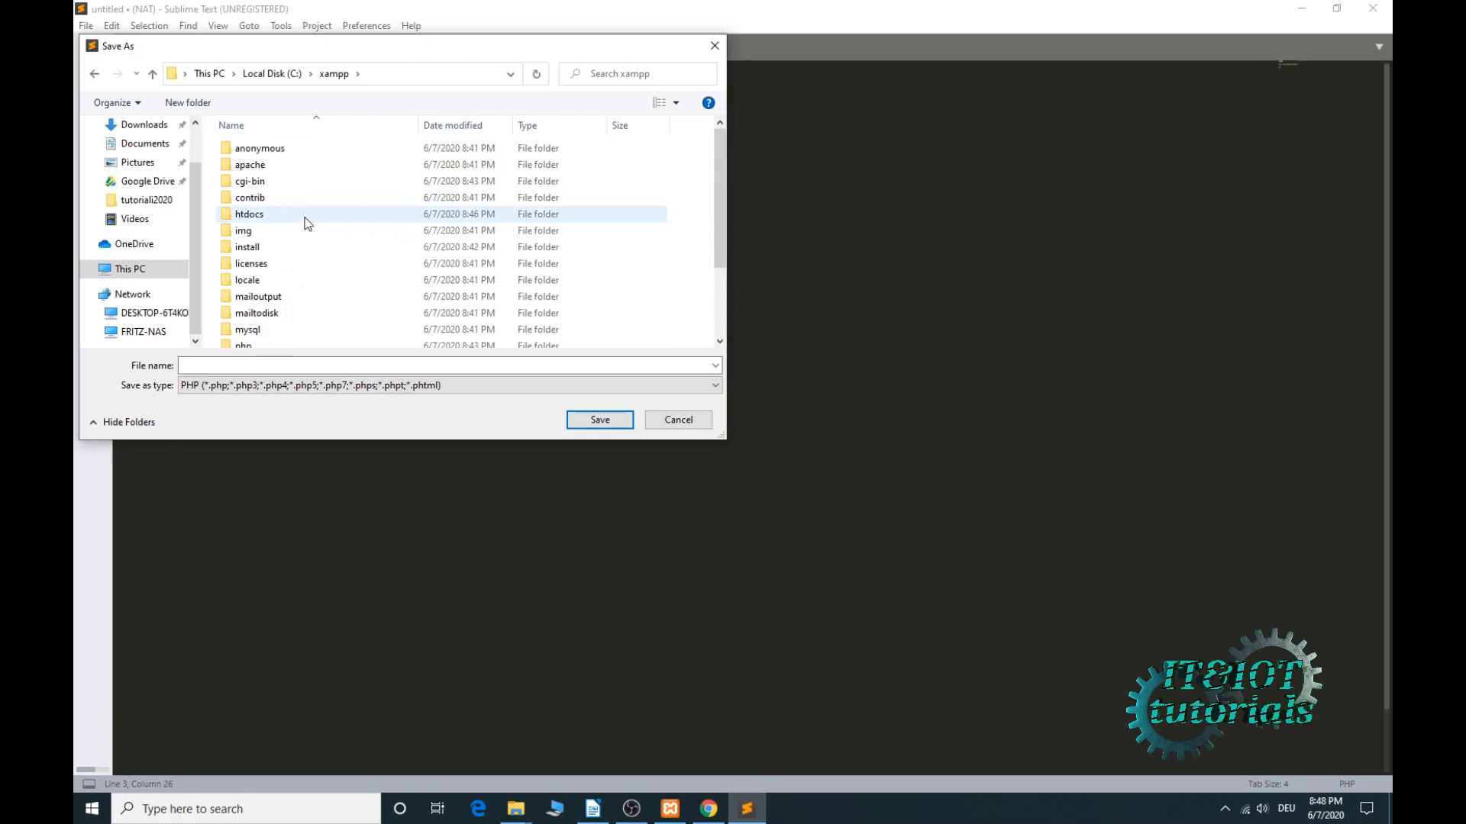
{"action": "double_click", "coordinate": [252, 215]}
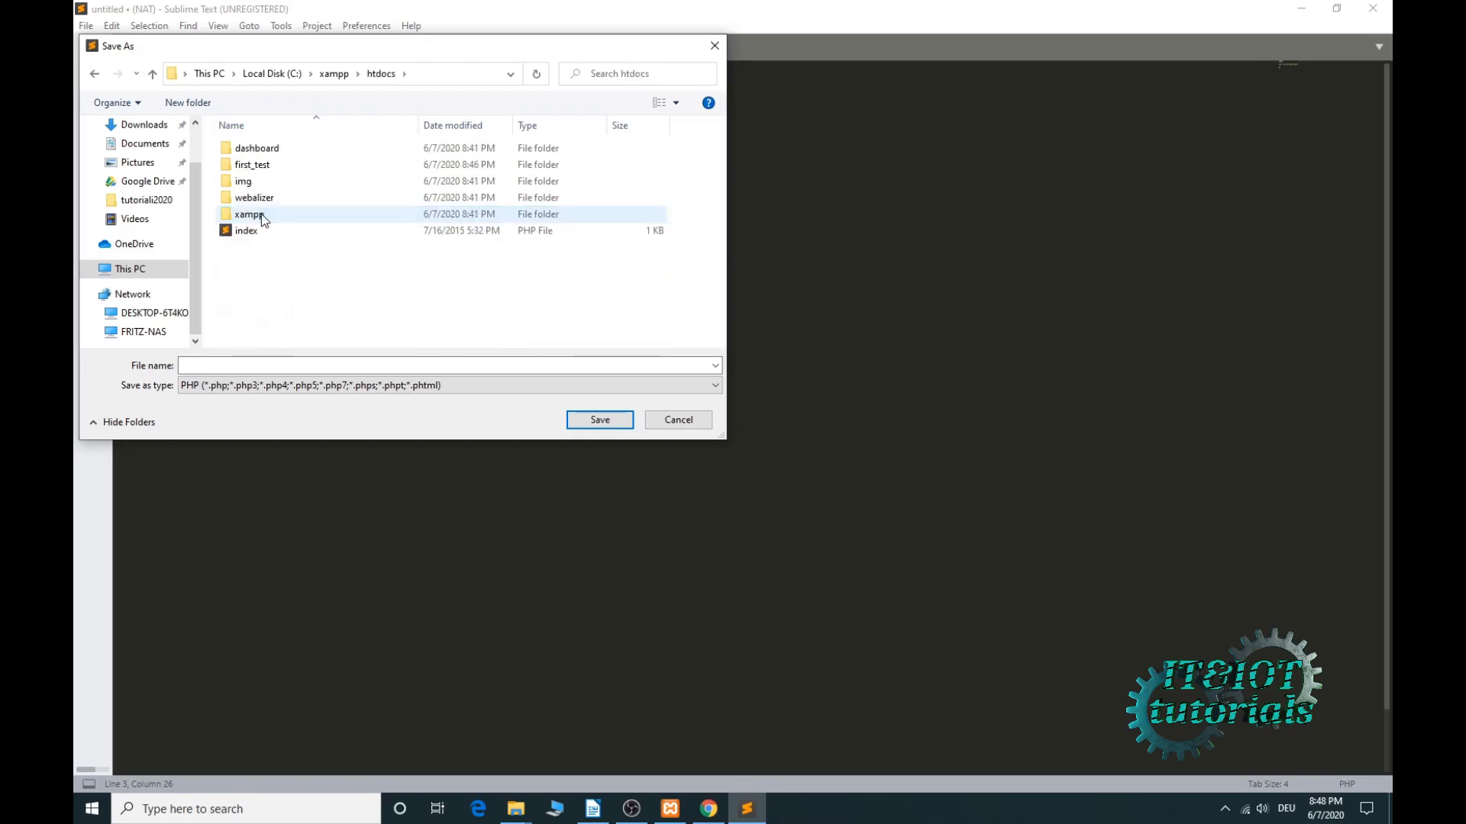
{"action": "left_click", "coordinate": [247, 174]}
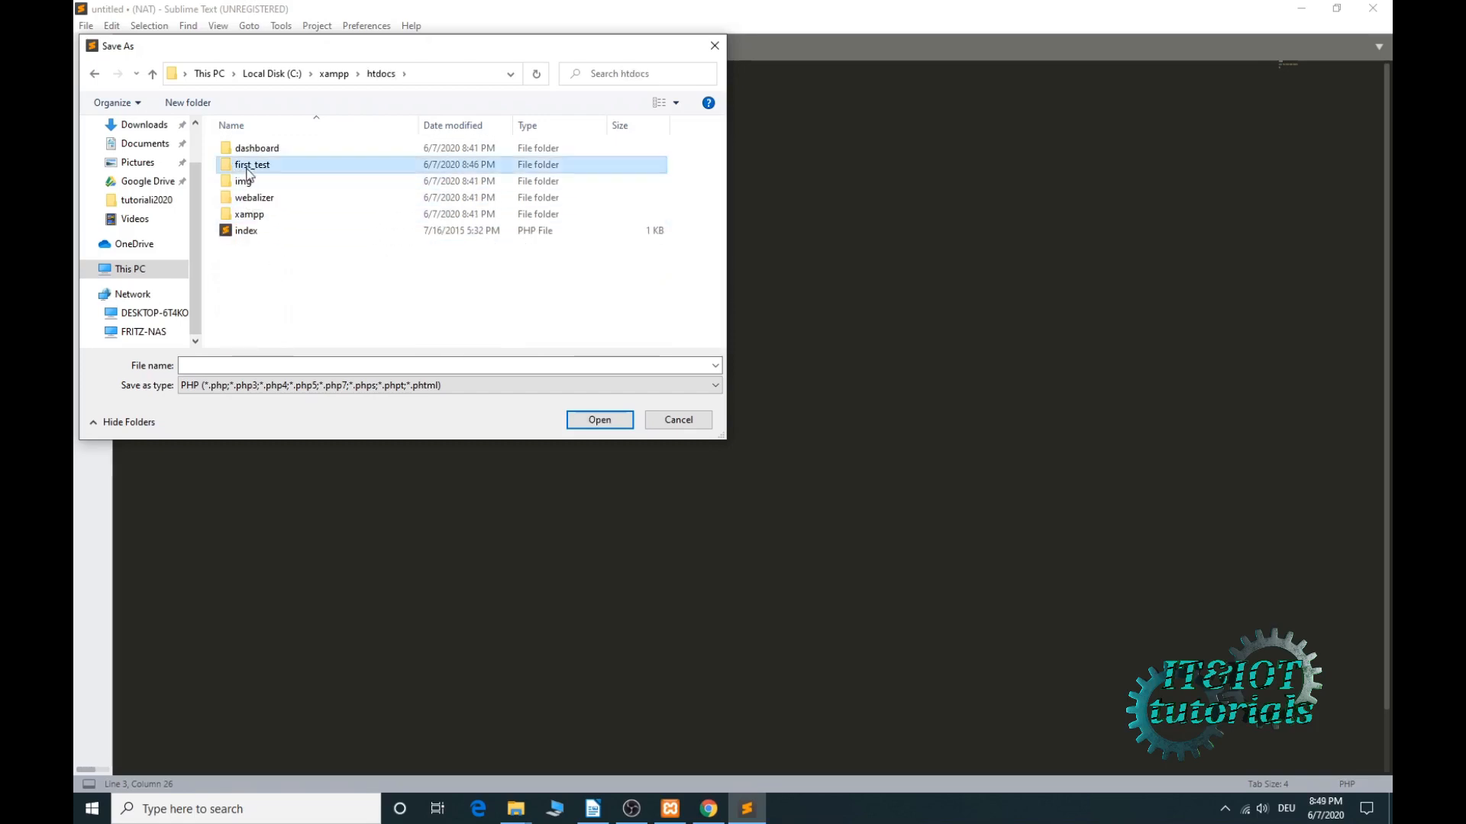
{"action": "double_click", "coordinate": [247, 174]}
{"action": "left_click", "coordinate": [223, 365]}
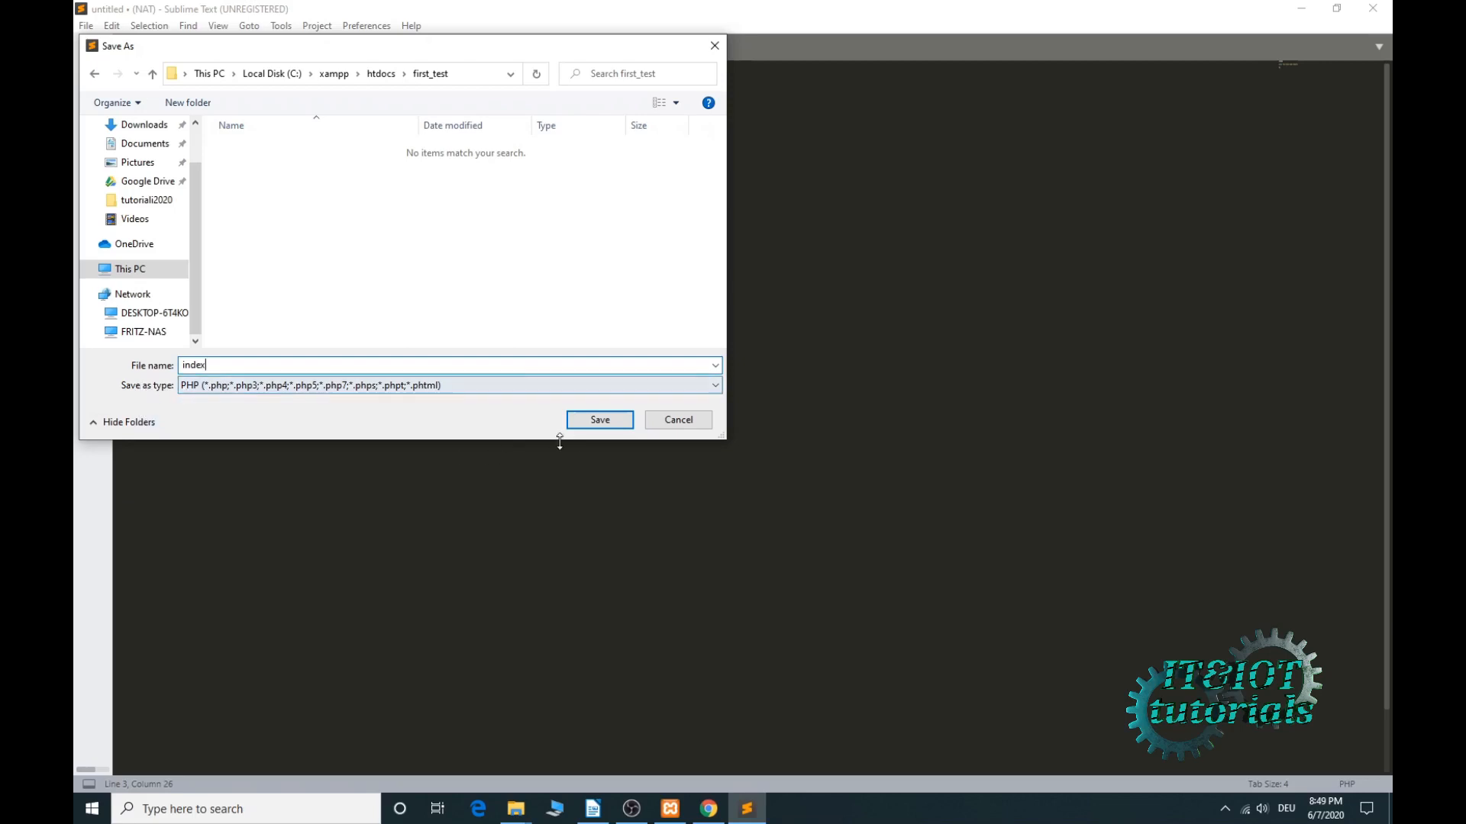
{"action": "left_click", "coordinate": [597, 421]}
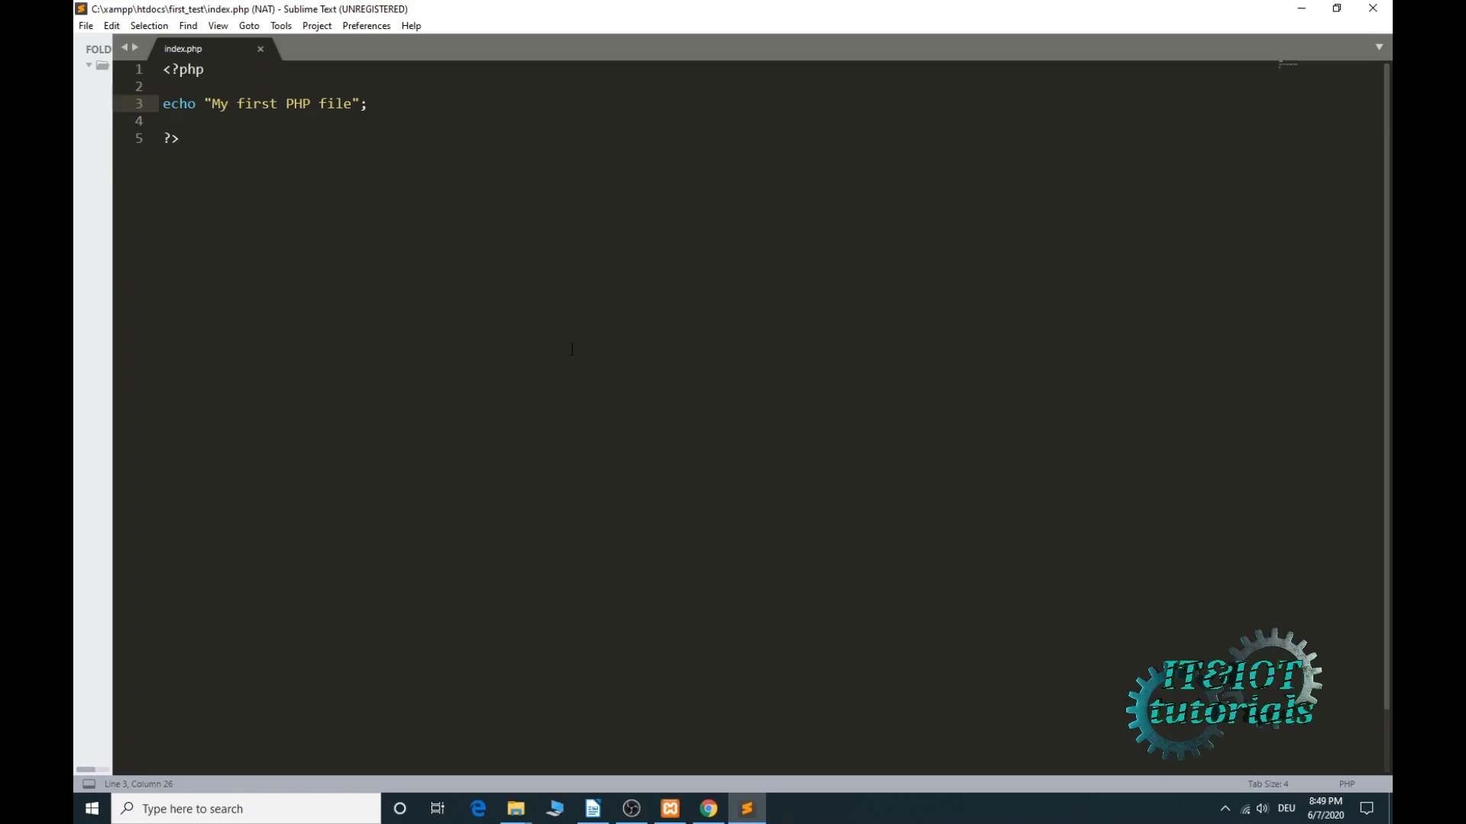
- Switch to Chrome, remove the dashboard path from the address, and load 127.0.0.1/
{"action": "left_click", "coordinate": [709, 810]}
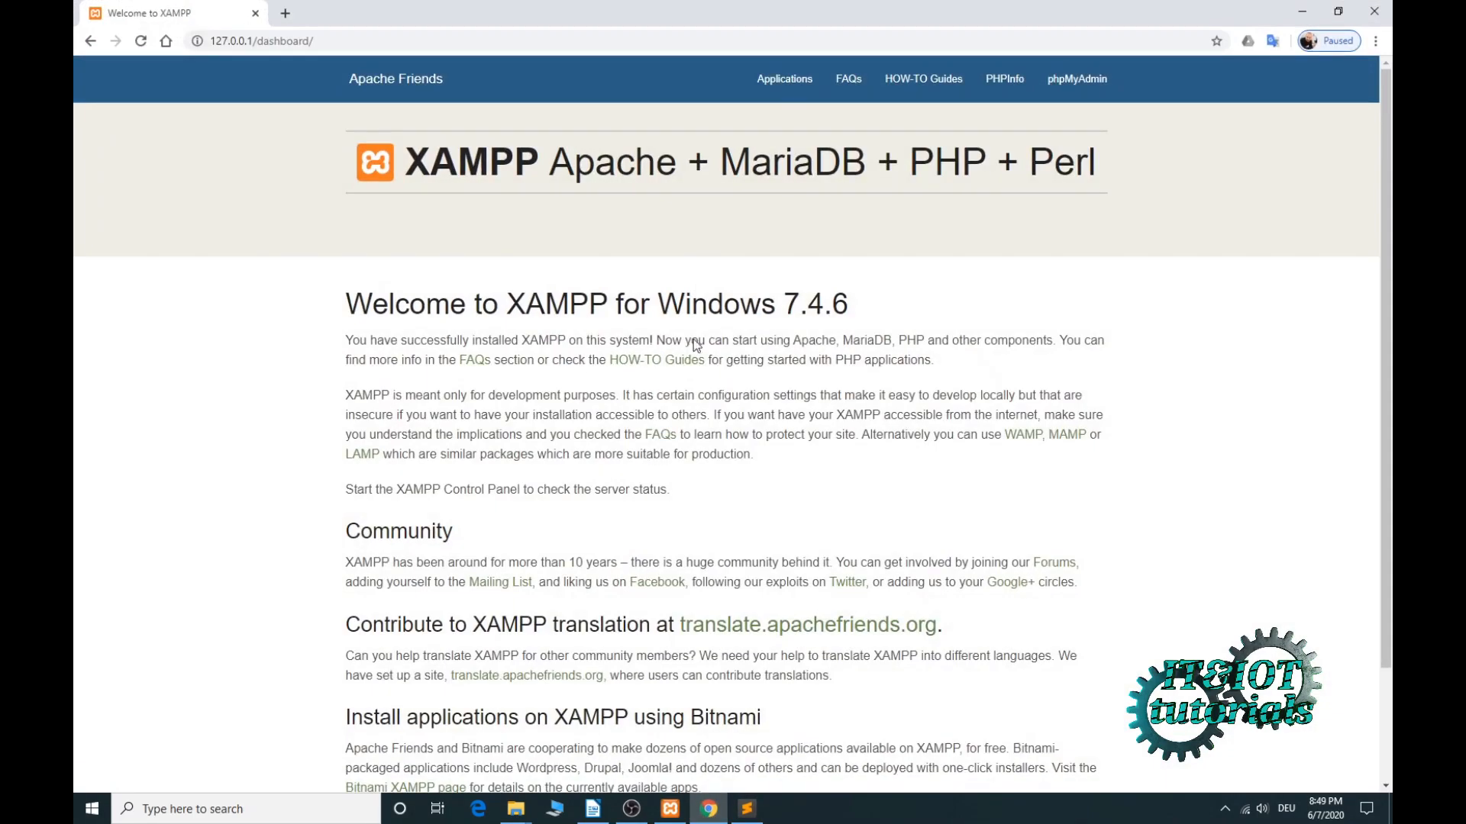
{"action": "left_click", "coordinate": [314, 40]}
{"action": "left_click", "coordinate": [320, 43]}
{"action": "key", "text": "BackSpace"}
{"action": "key", "text": "BackSpace"}
{"action": "key", "text": "BackSpace"}
{"action": "key", "text": "BackSpace"}
{"action": "key", "text": "BackSpace"}
{"action": "key", "text": "BackSpace"}
{"action": "key", "text": "BackSpace"}
{"action": "key", "text": "BackSpace"}
{"action": "key", "text": "BackSpace"}
{"action": "key", "text": "BackSpace"}
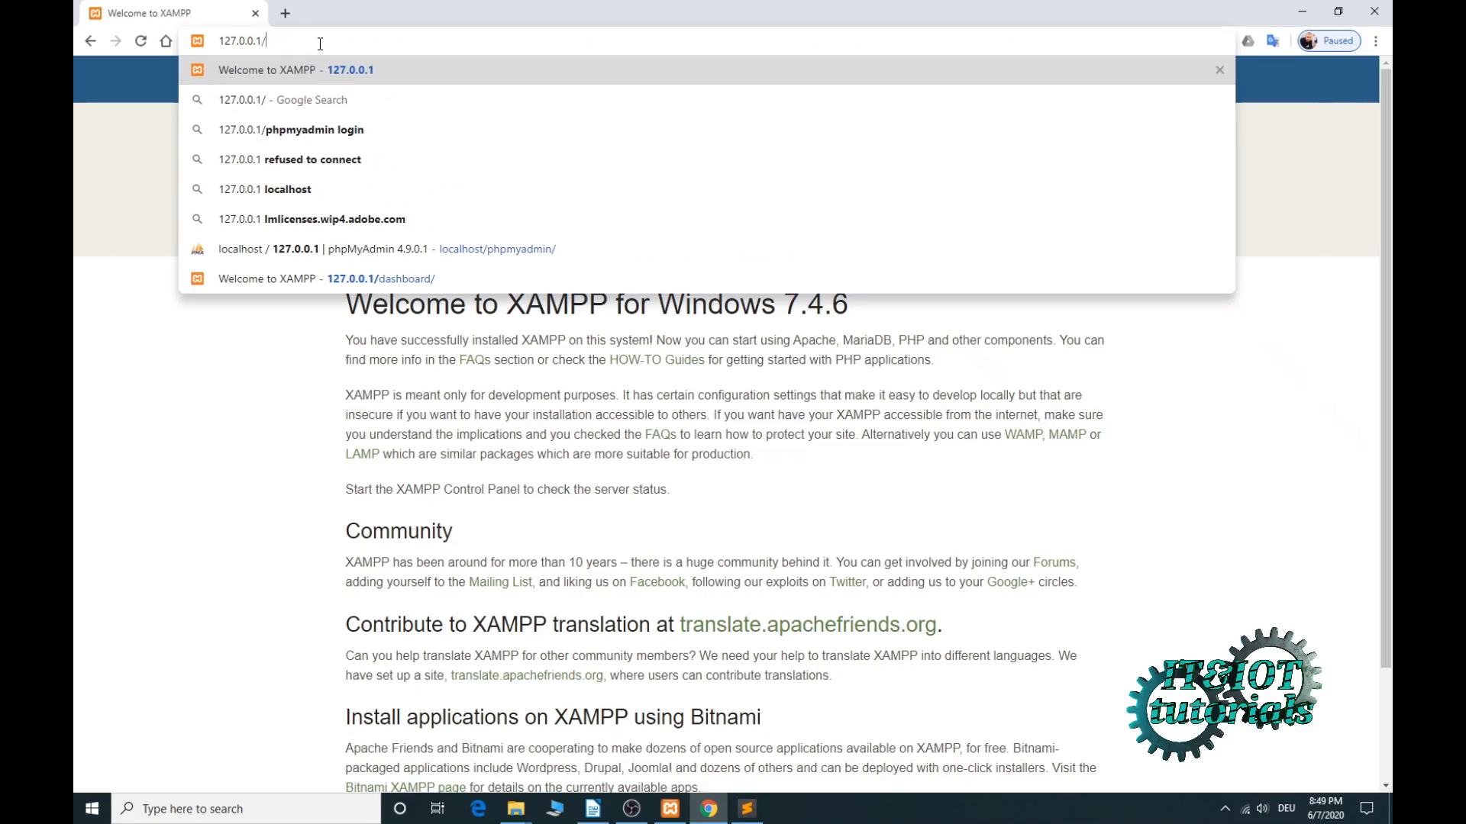
{"action": "key", "text": "Return"}
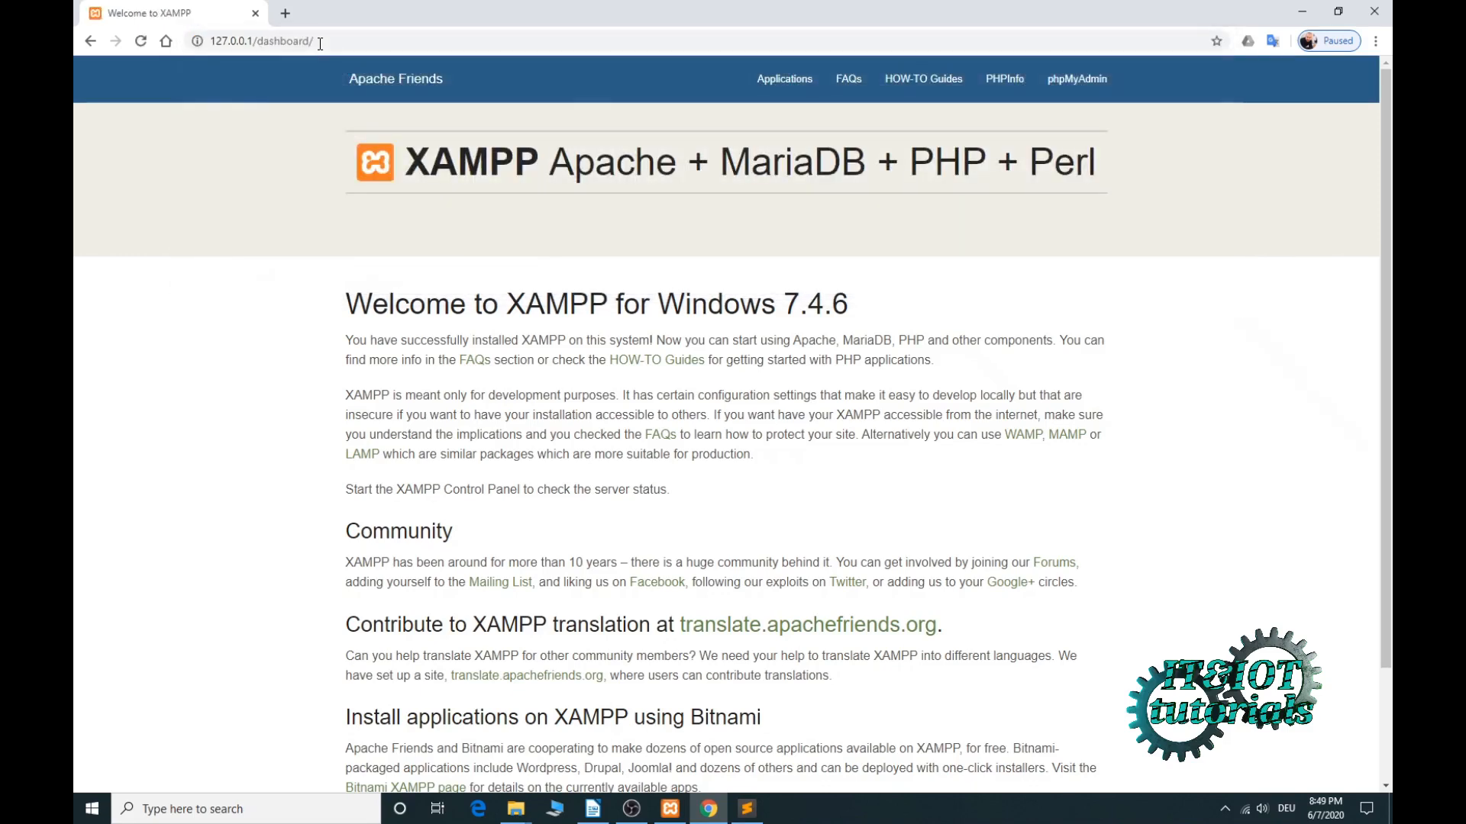
- Replace the web address with localhost and load the page
{"action": "left_click", "coordinate": [320, 43]}
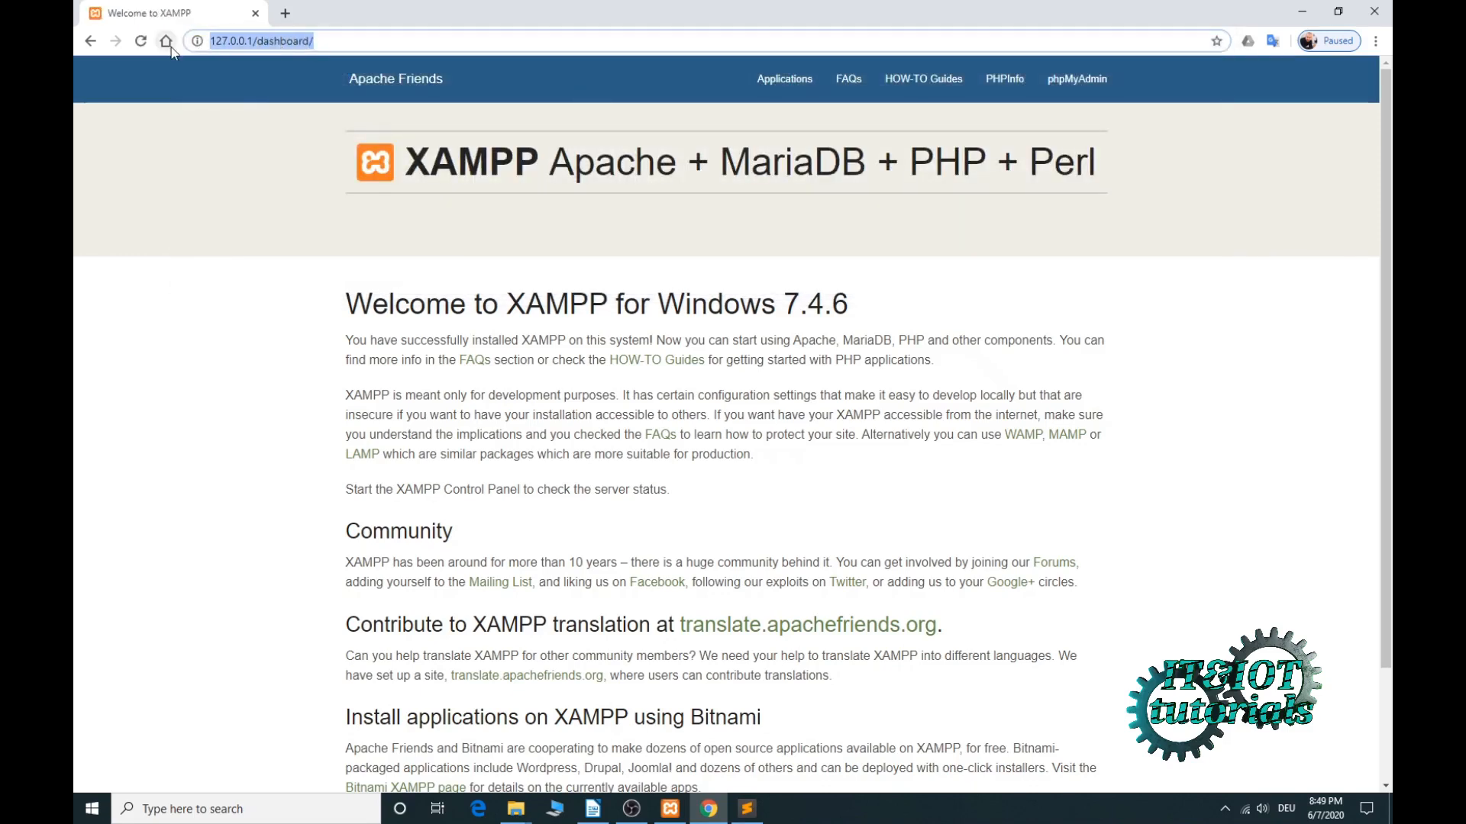
{"action": "type", "text": "localhost"}
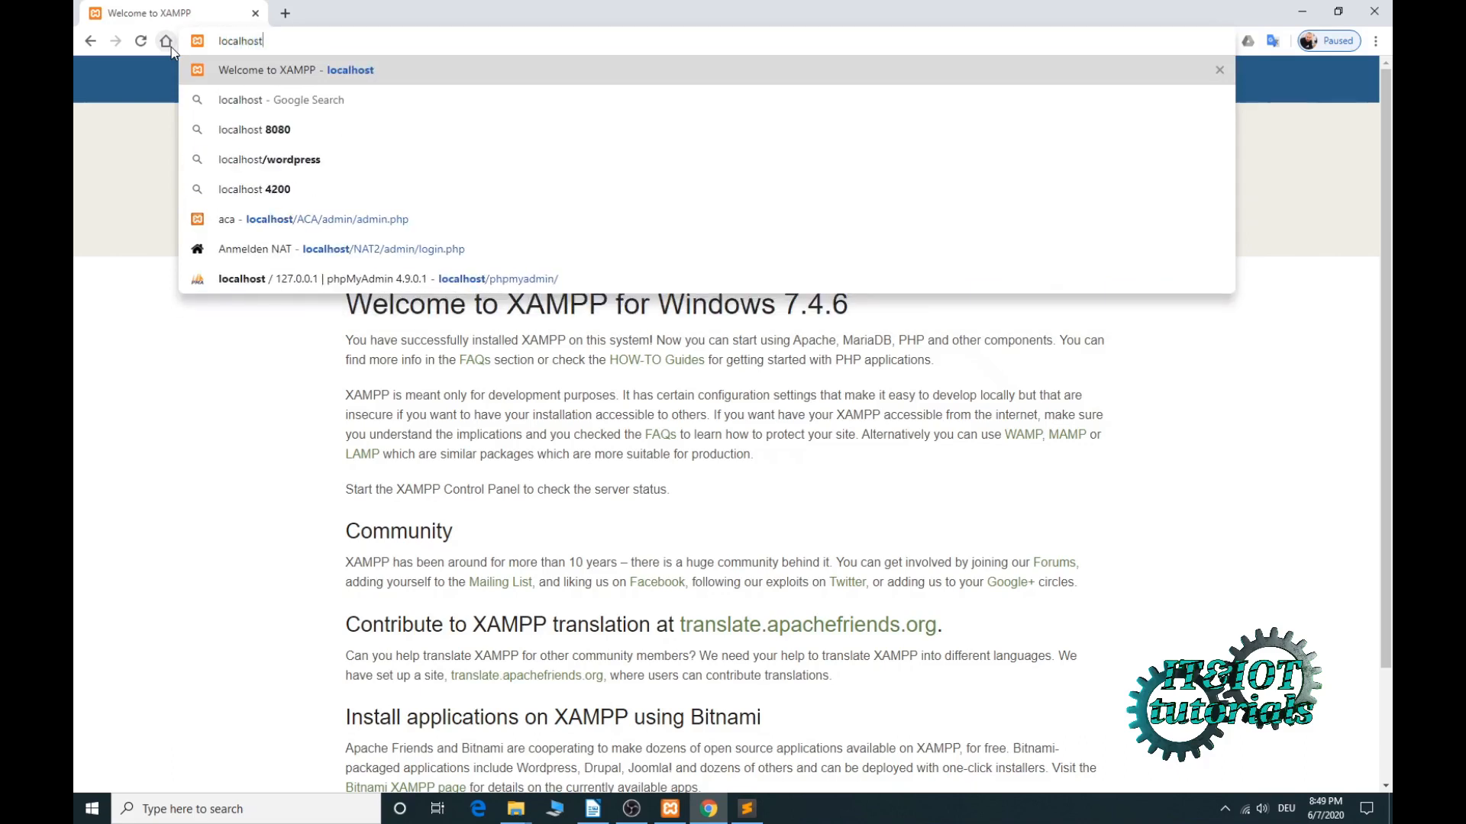
{"action": "key", "text": "Return"}
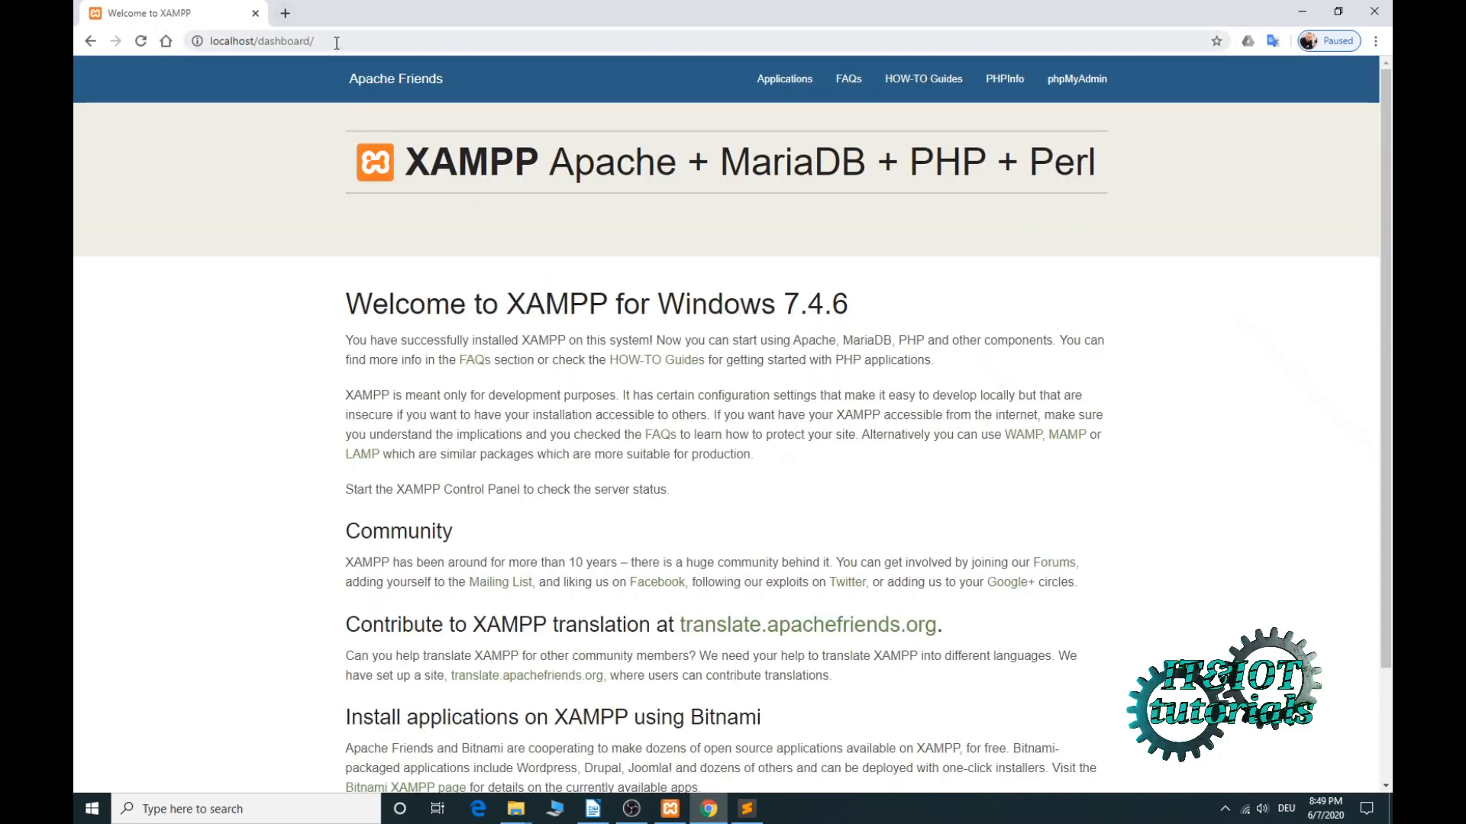
- Replace the dashboard part of the address with first_test and load localhost/first_test to view the PHP file's output
{"action": "left_click_drag", "start_coordinate": [316, 42], "coordinate": [260, 43]}
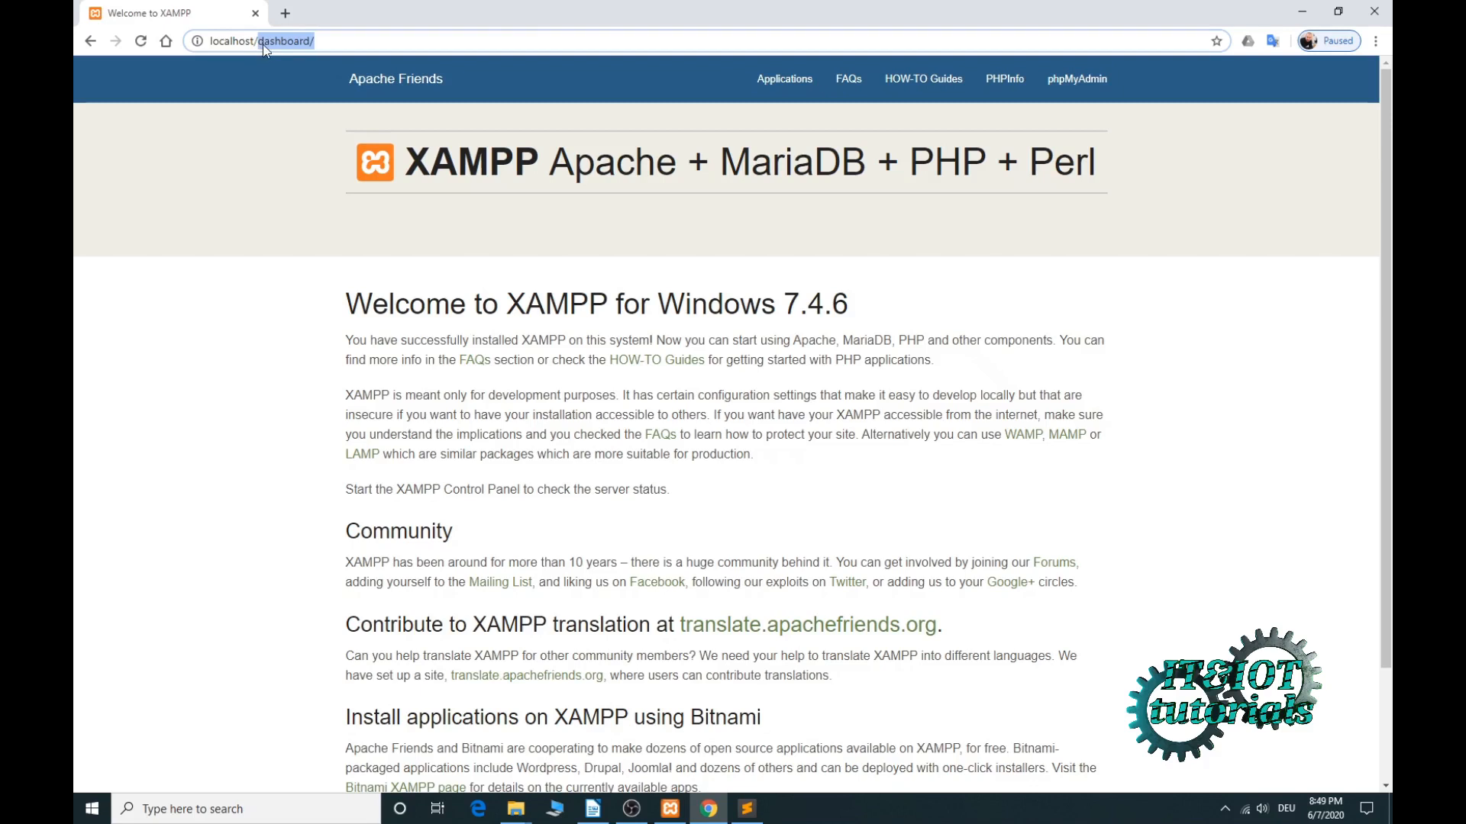
{"action": "key", "text": "BackSpace"}
{"action": "type", "text": "first"}
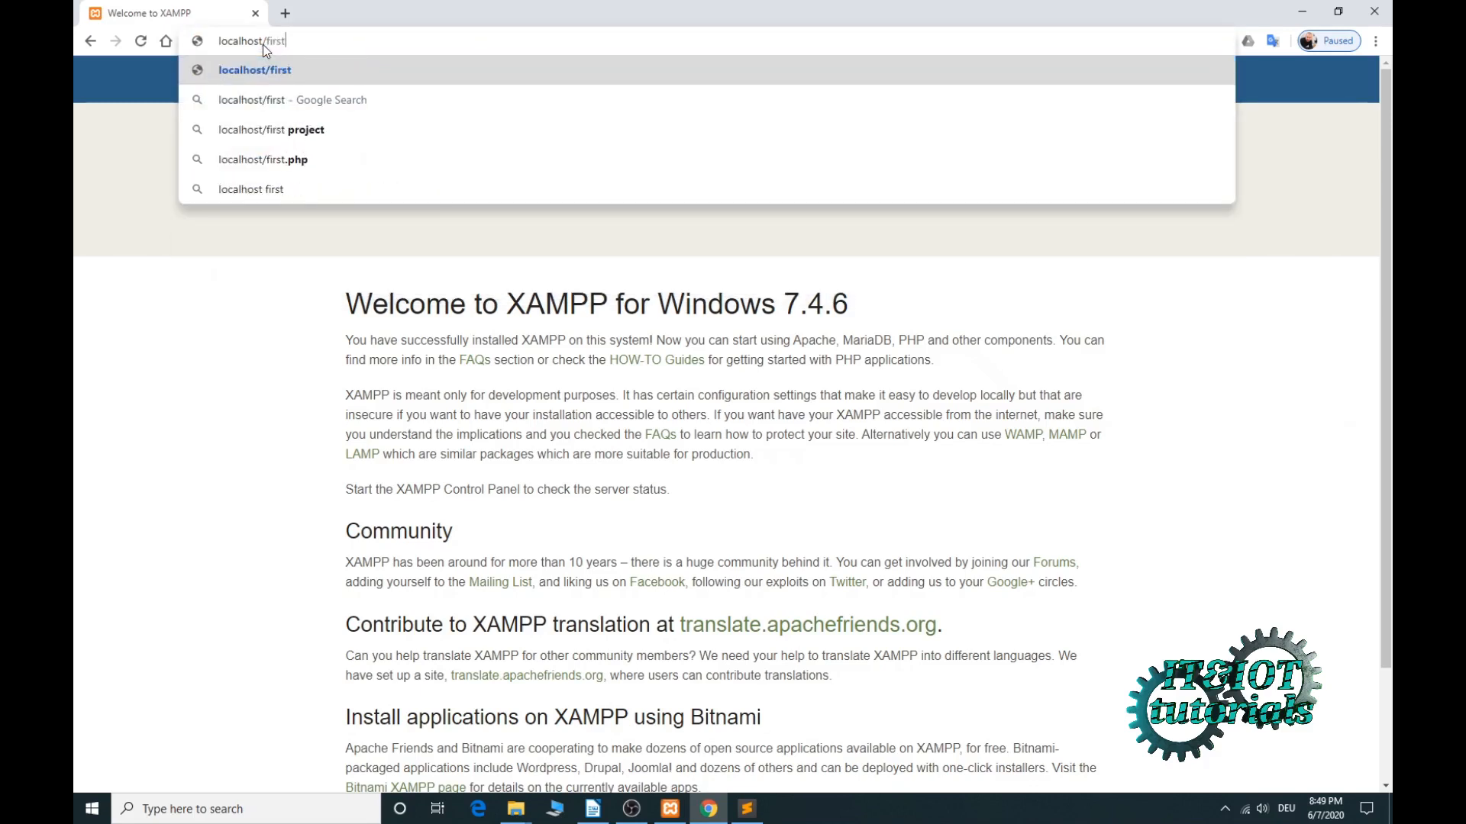
{"action": "type", "text": "_"}
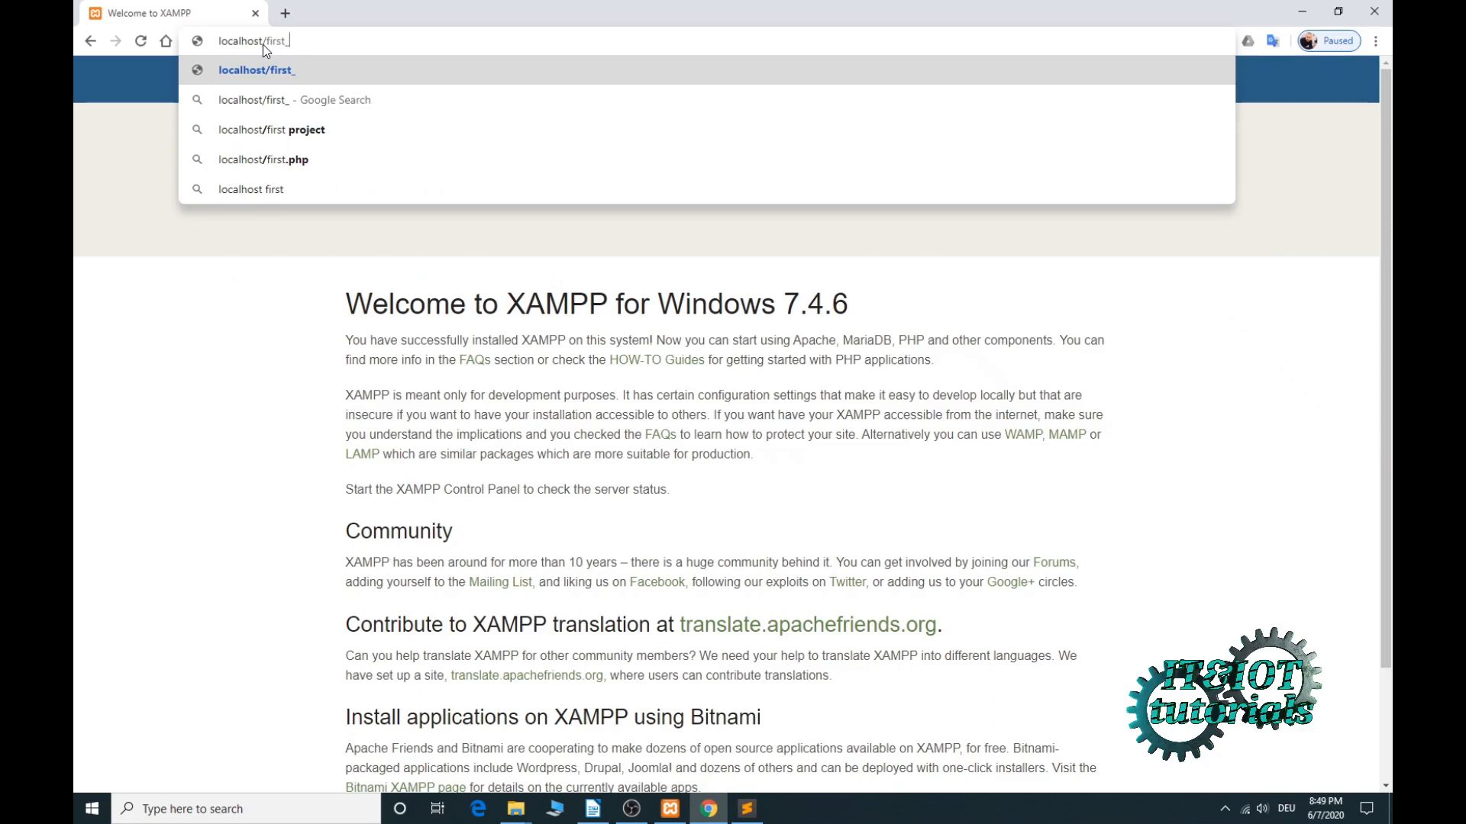
{"action": "type", "text": "t"}
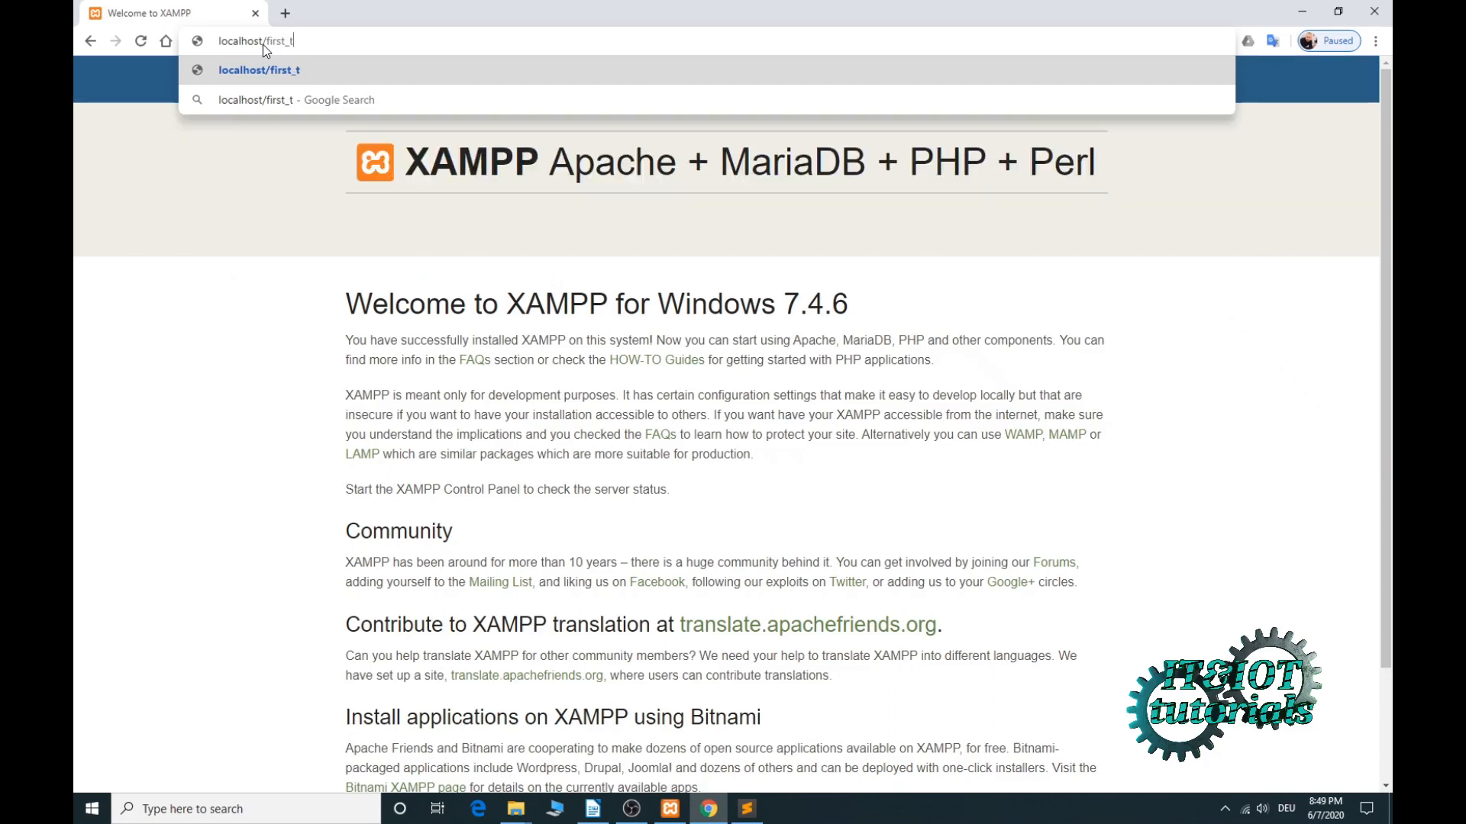
{"action": "type", "text": "est"}
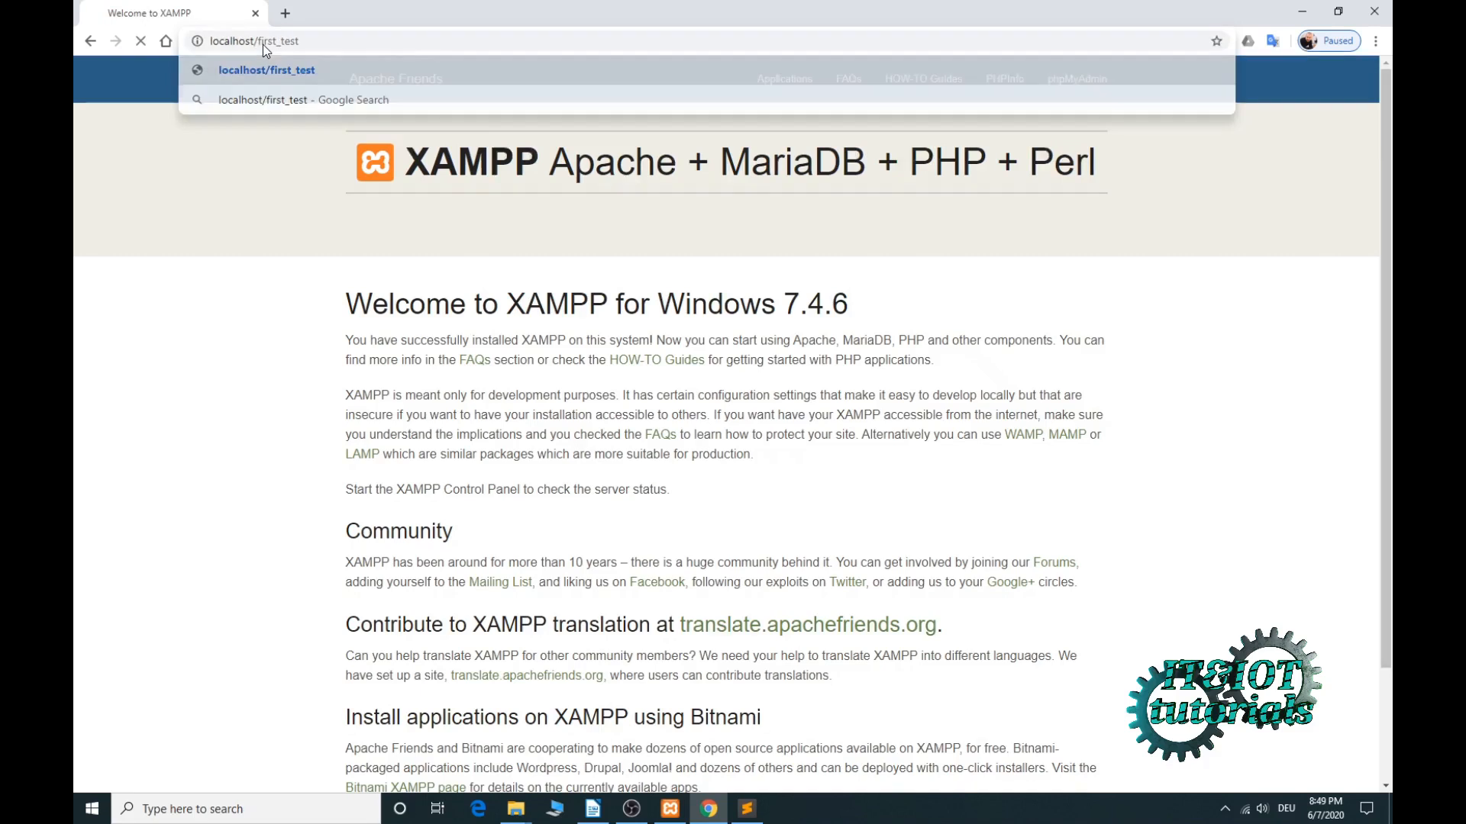
{"action": "key", "text": "Return"}
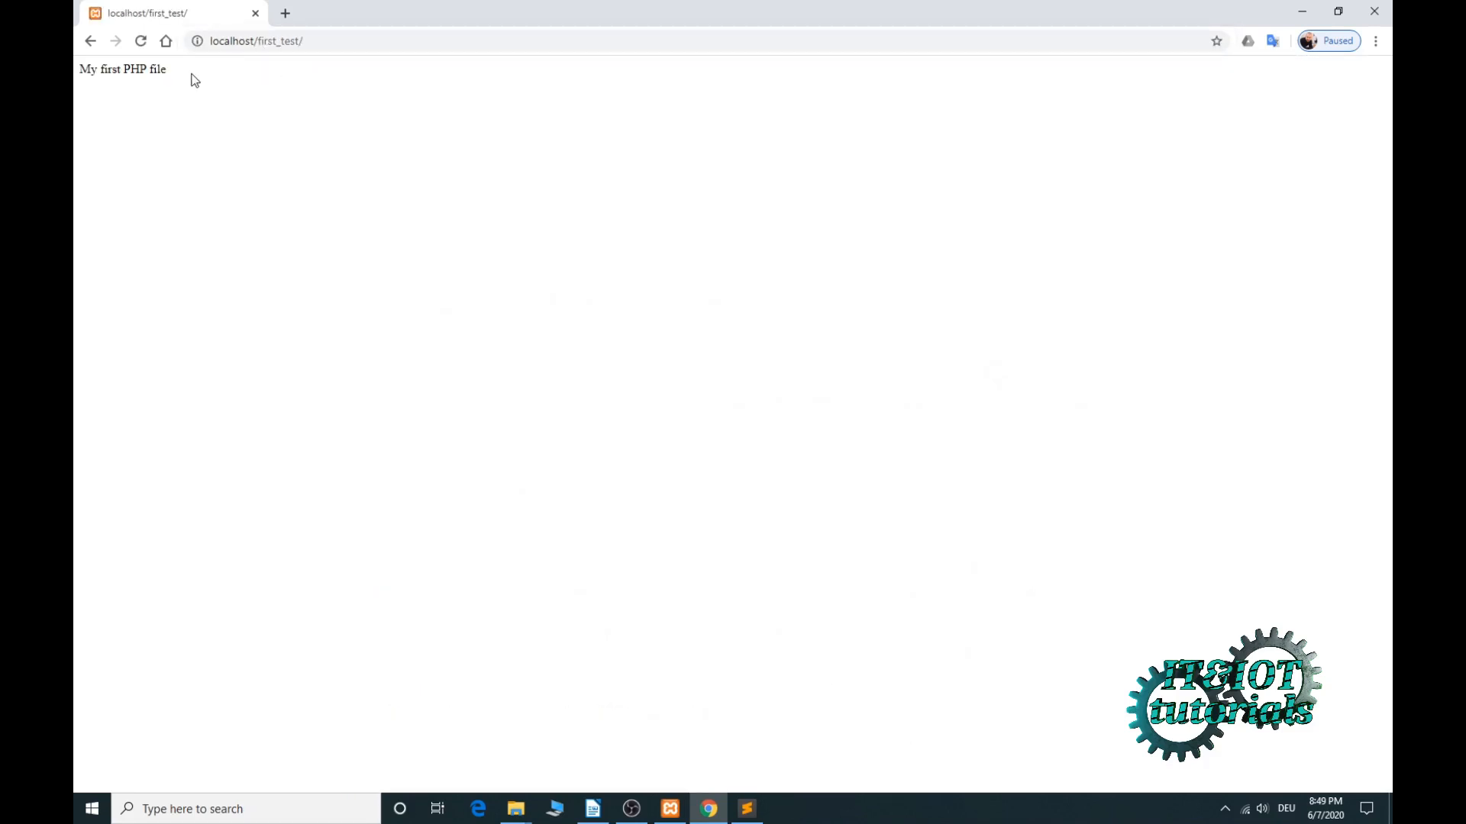